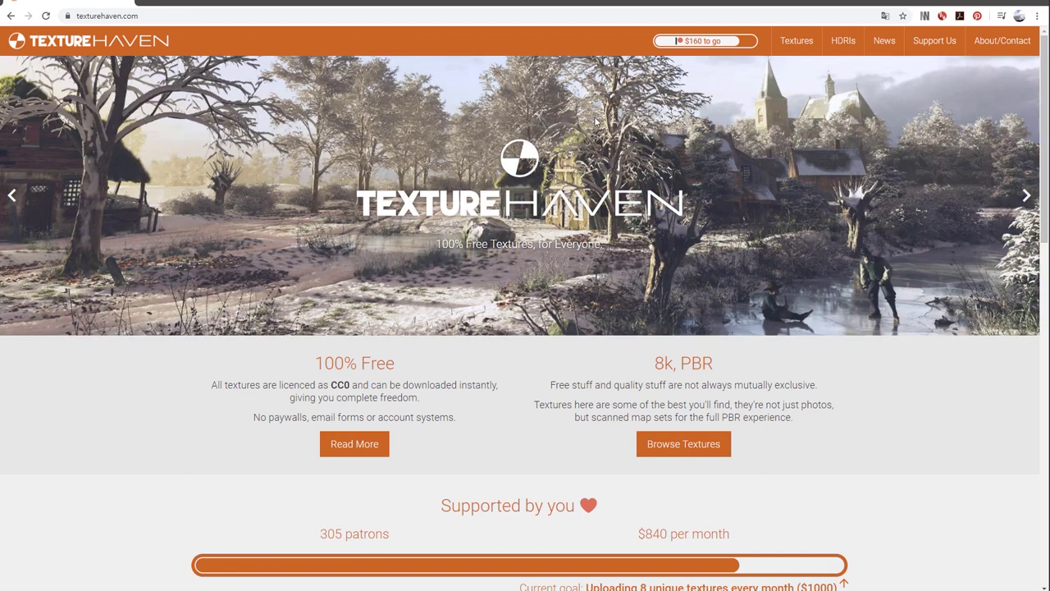
Browse Texture Haven's Floor textures to large_grey_tiles, expand All Maps, then return to 3ds Max.
left_click(796, 40)
left_click(26, 150)
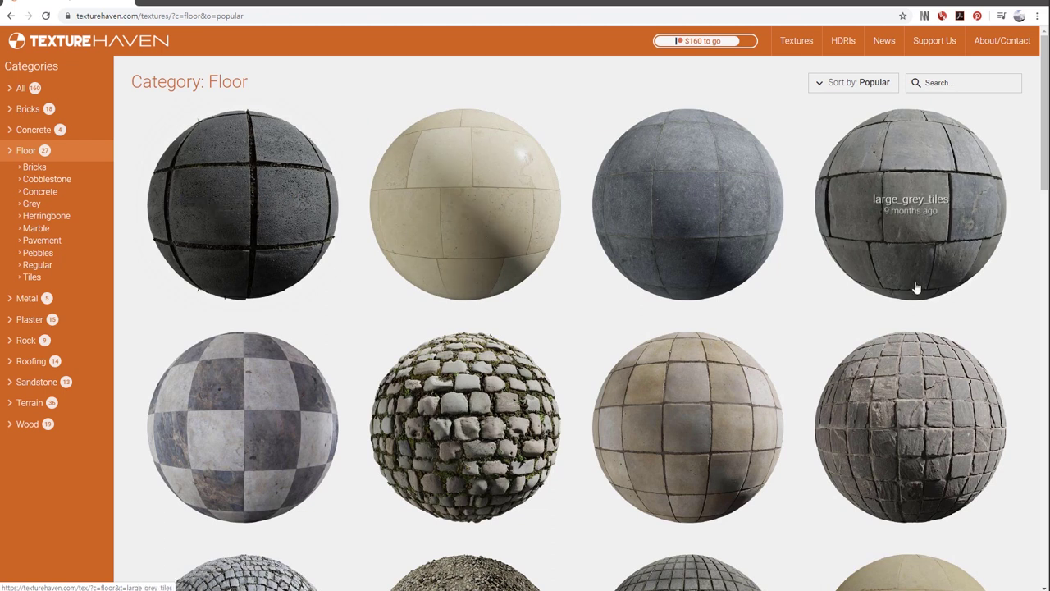
left_click(960, 200)
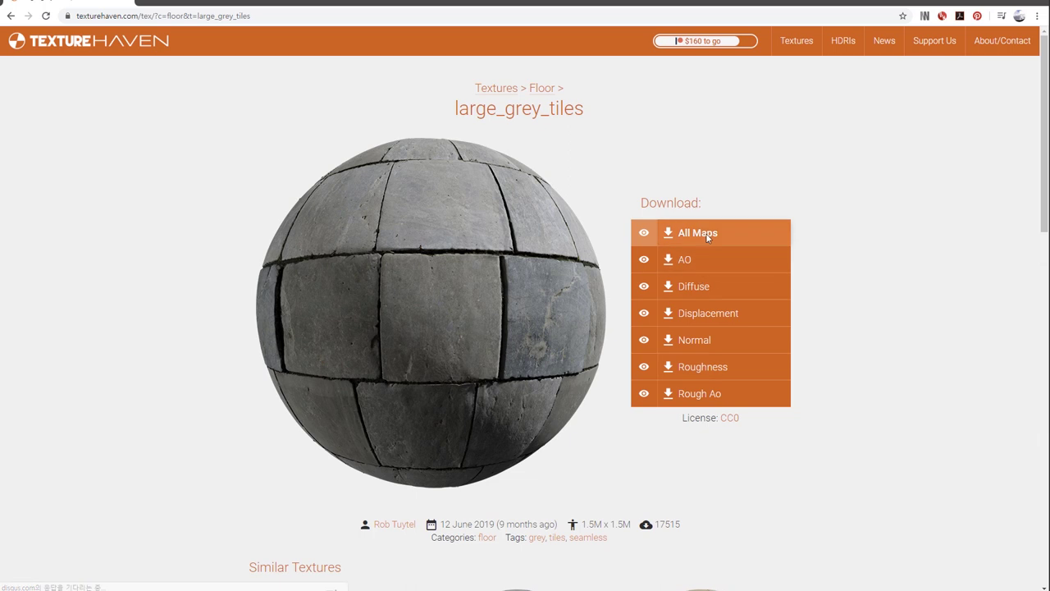
left_click(705, 234)
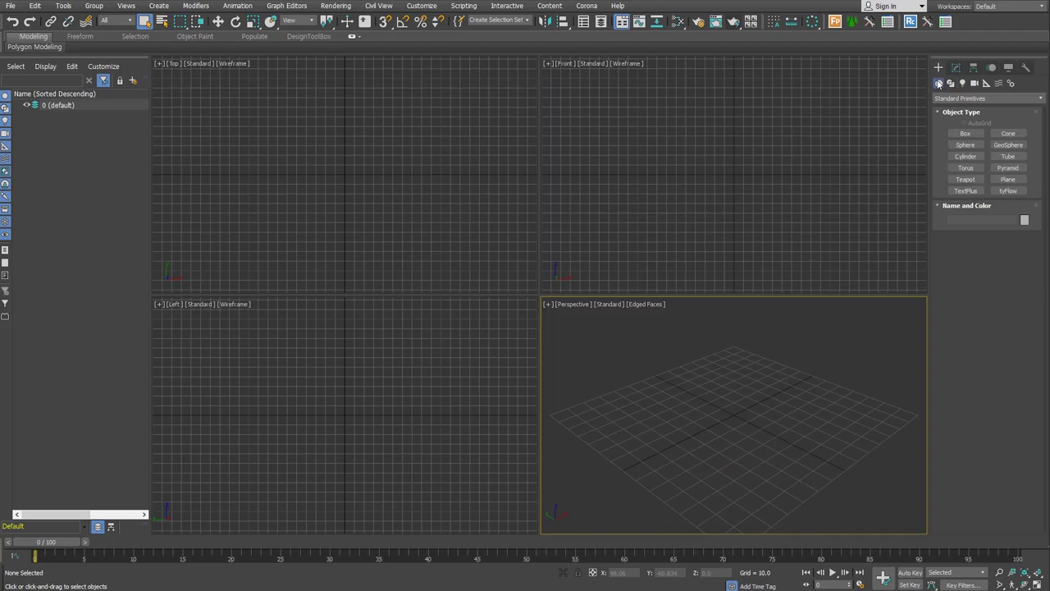
left_click(939, 84)
Create a square floor plane with Length and Width both 6000.
left_click(1007, 179)
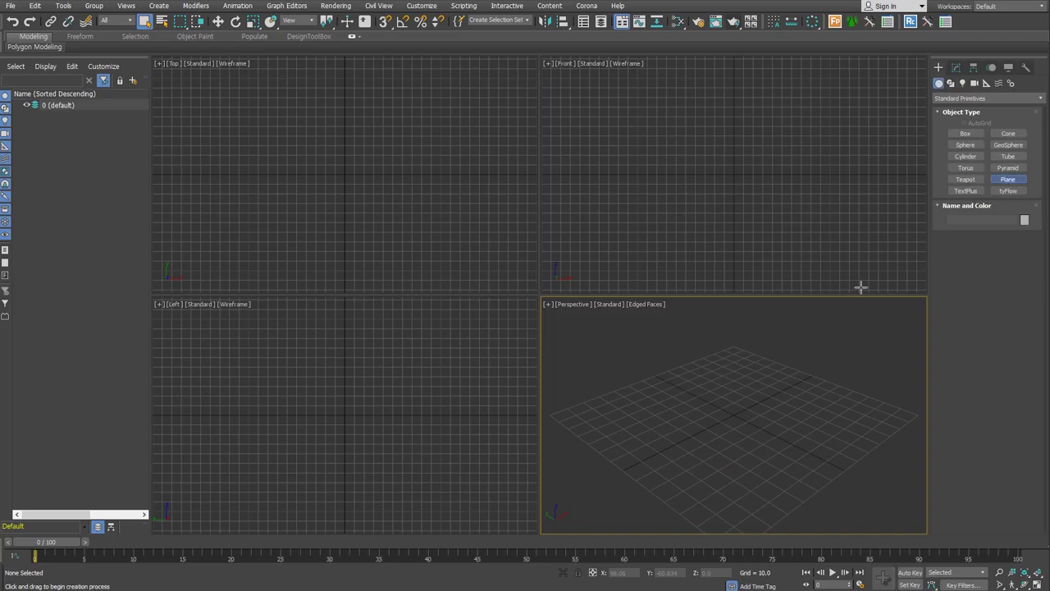
left_click_drag(740, 329, 715, 438)
left_click_drag(718, 539, 722, 546)
double_click(1003, 290)
type("6000")
key("Tab")
type("6000")
key("Return")
Add a new VRayMtl node, Material #25, in the Slate Material Editor.
key("ctrl+shift+z")
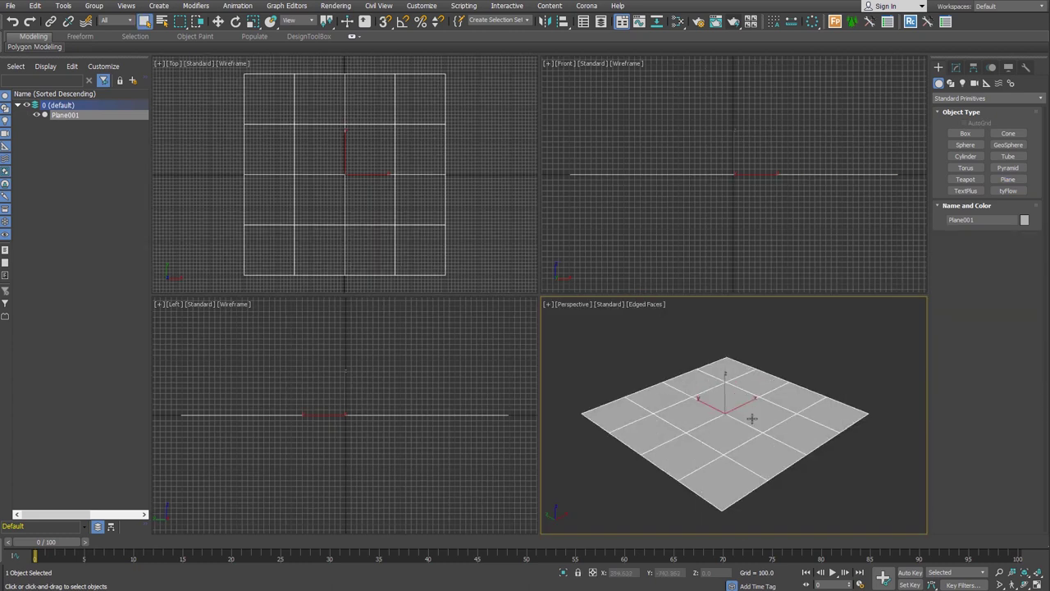
left_click(679, 22)
mouse_move(58, 242)
left_mouse_down()
mouse_move(246, 256)
mouse_move(263, 219)
left_mouse_up()
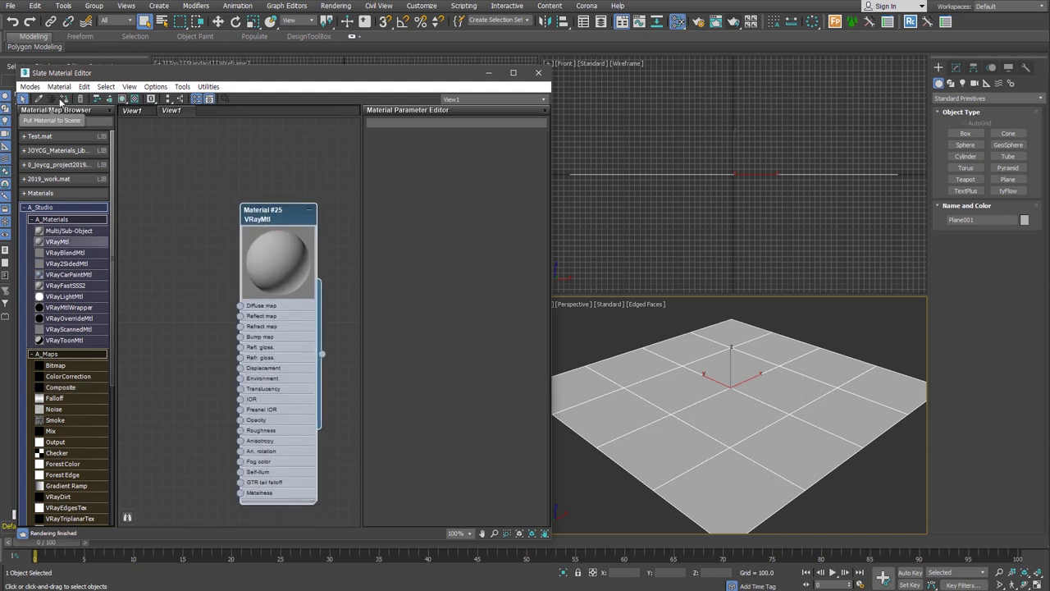
scroll(740, 199, "down", 5)
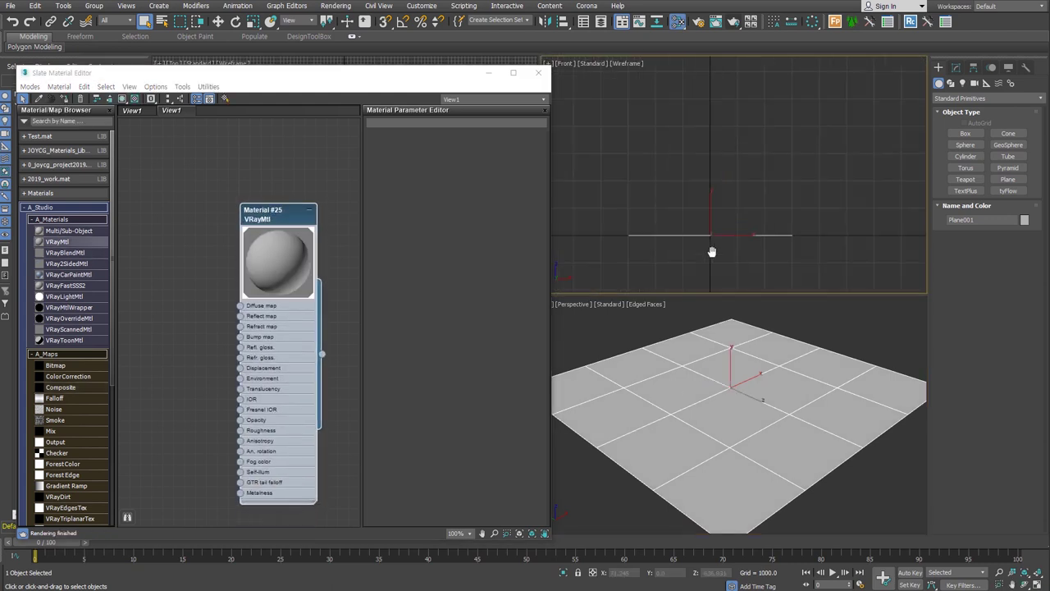
left_click(963, 82)
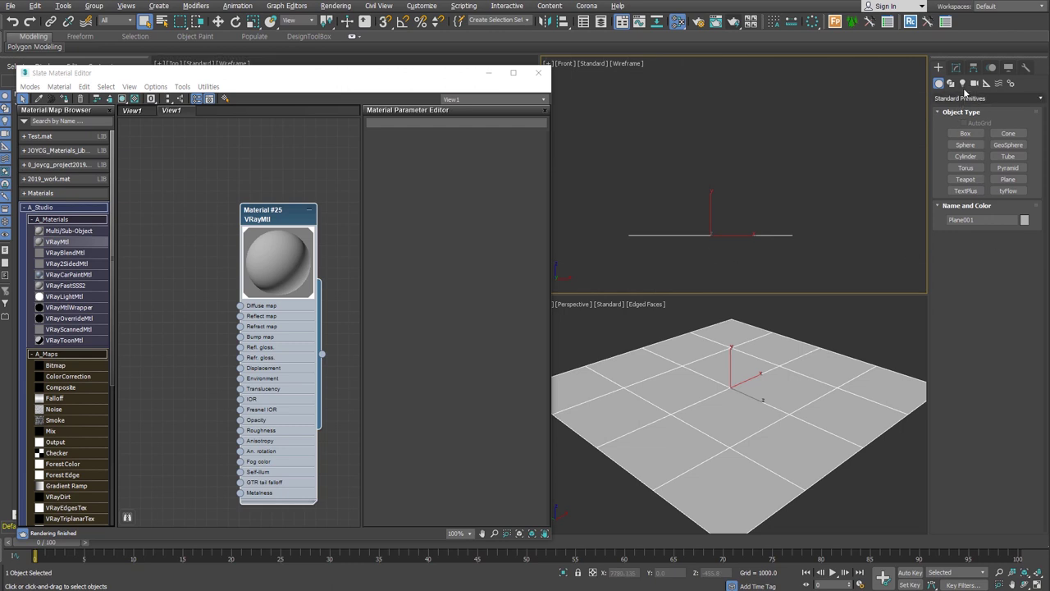
Place a VRaySun high above the floor plane, accepting the automatic VRaySky environment map.
left_click(1010, 146)
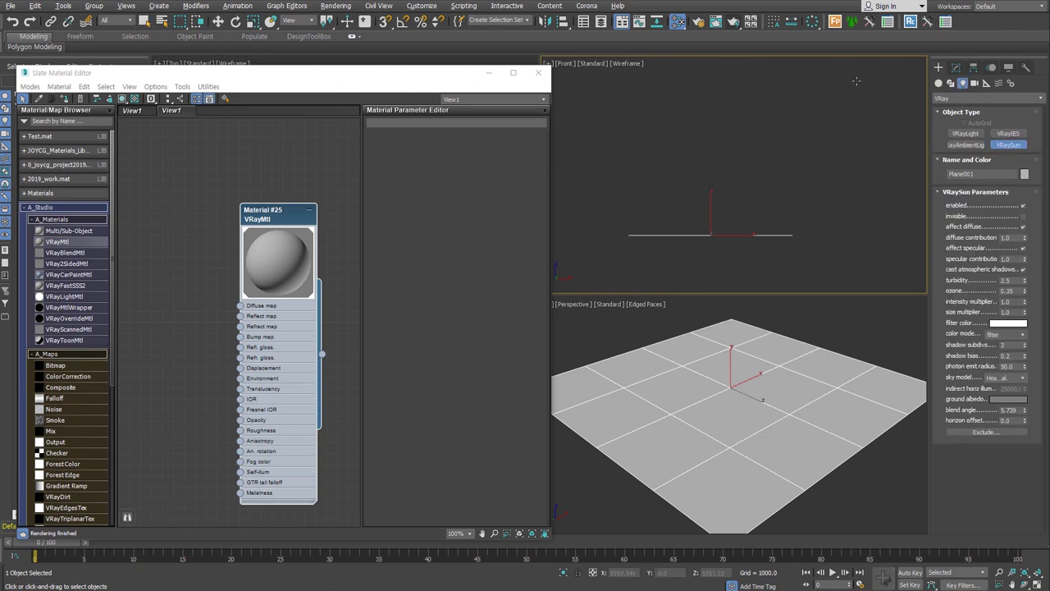
left_click_drag(858, 78, 701, 237)
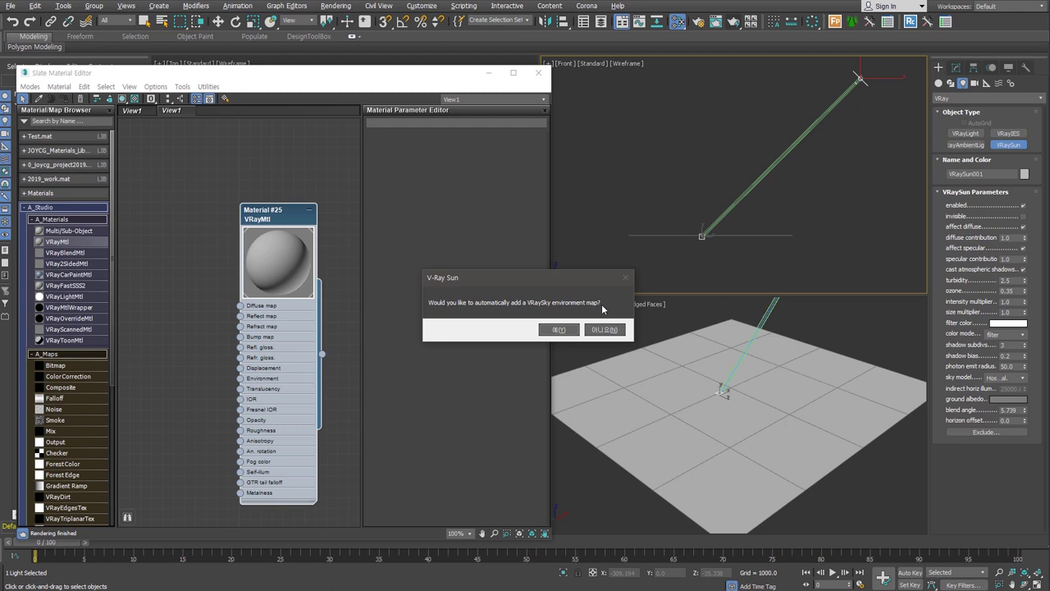
left_click(562, 331)
right_click(796, 254)
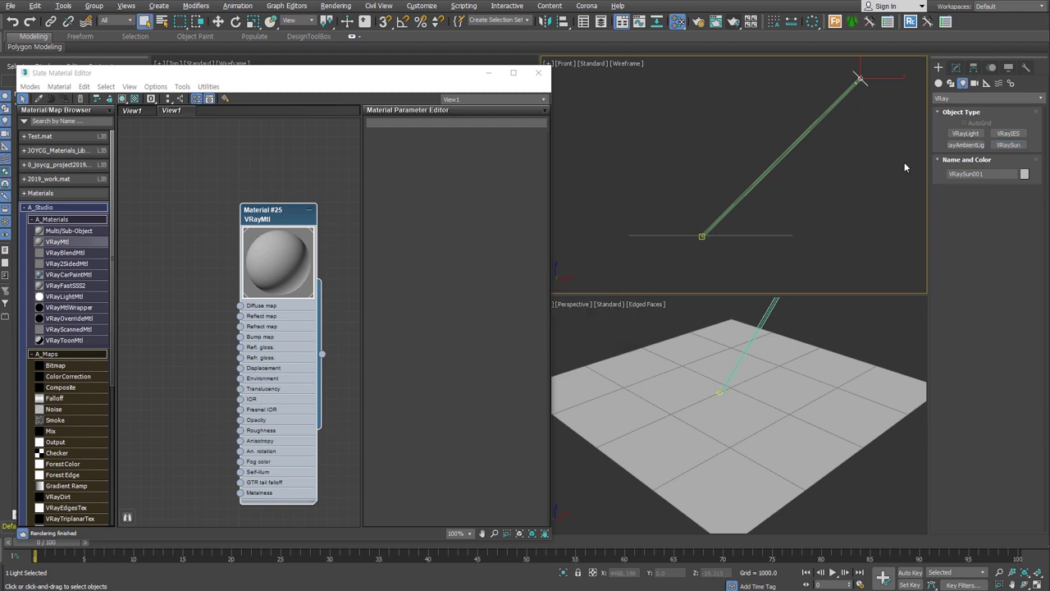
Set the sun's shadow subdivs to 3 and make the perspective view active.
left_click(957, 68)
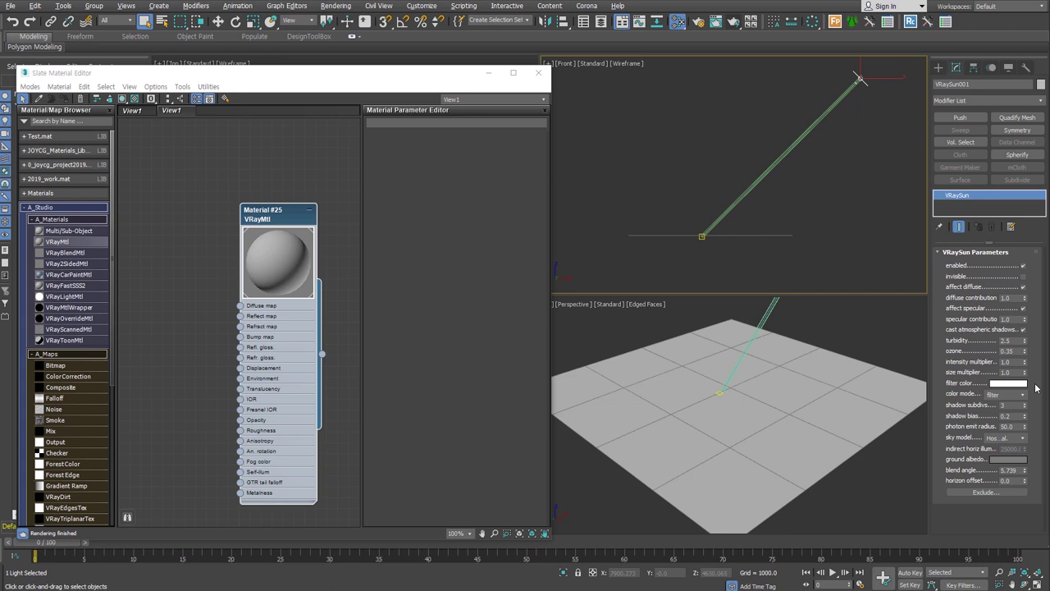
double_click(1016, 406)
right_click(810, 397)
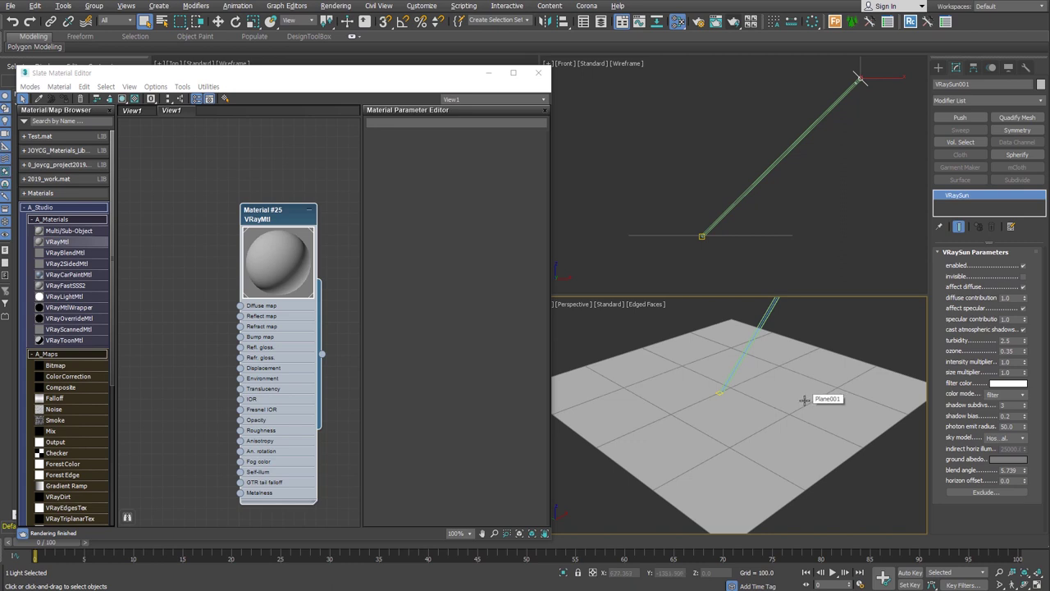
Set the render output height to 640 with the square image aspect locked.
left_click(698, 22)
left_click(174, 301)
type("640")
key("Return")
left_click(205, 315)
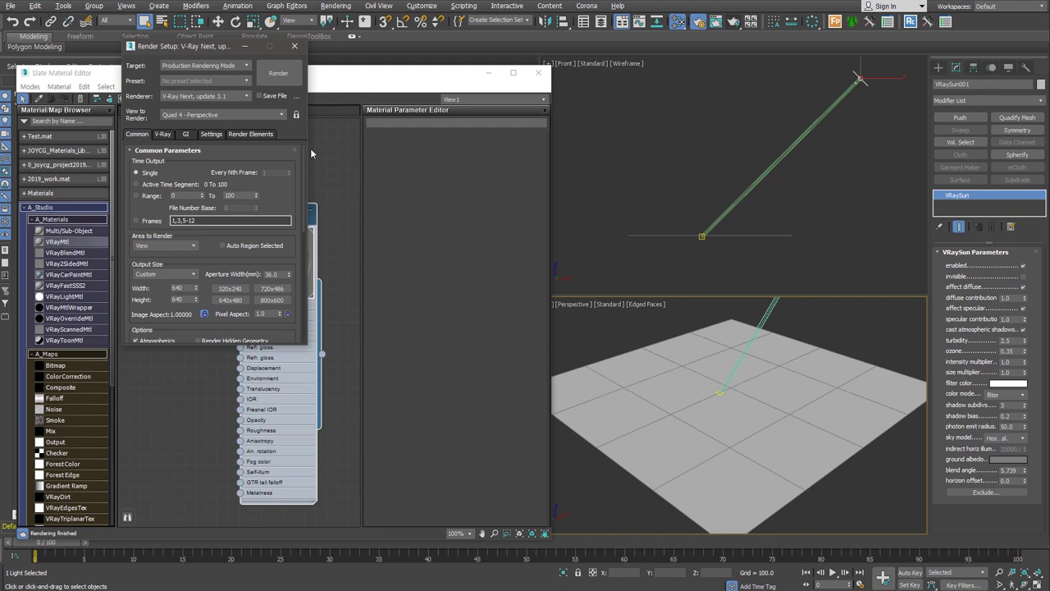
left_click(296, 47)
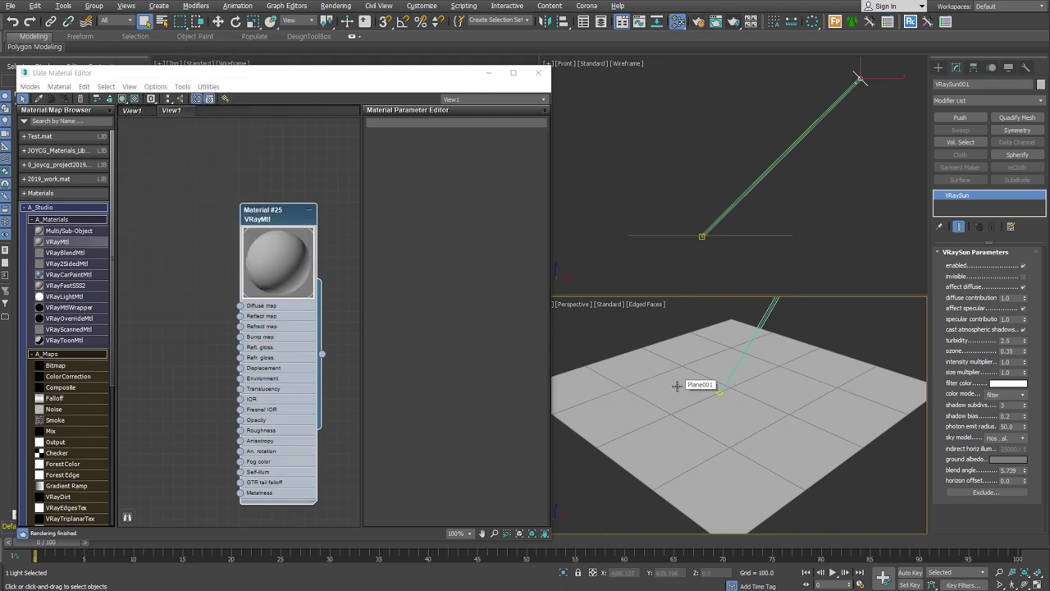
Render the perspective view and start V-Ray interactive rendering, which comes out white.
left_click(733, 21)
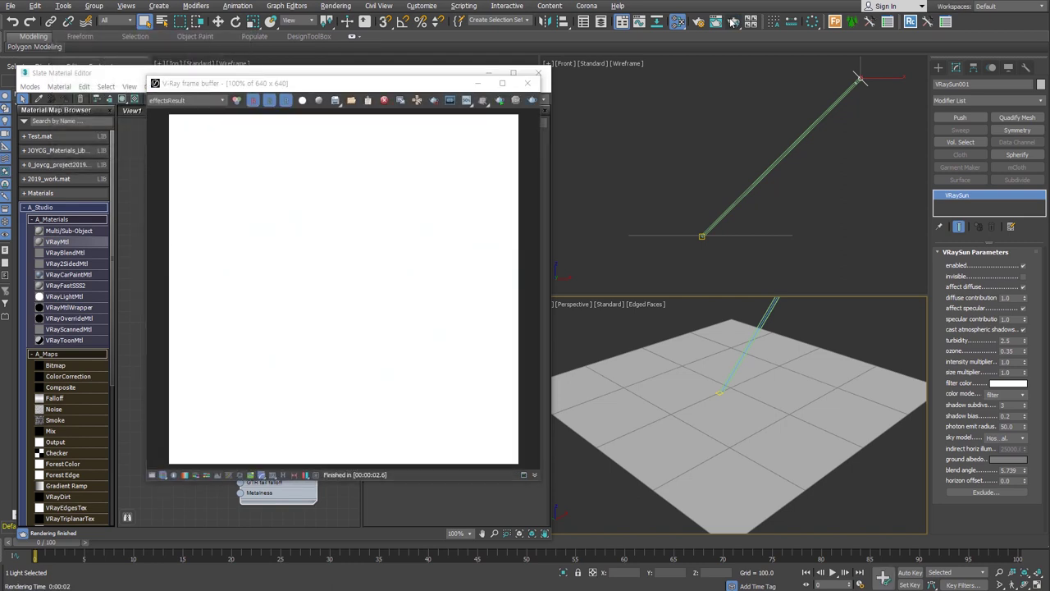
left_click_drag(422, 82, 825, 72)
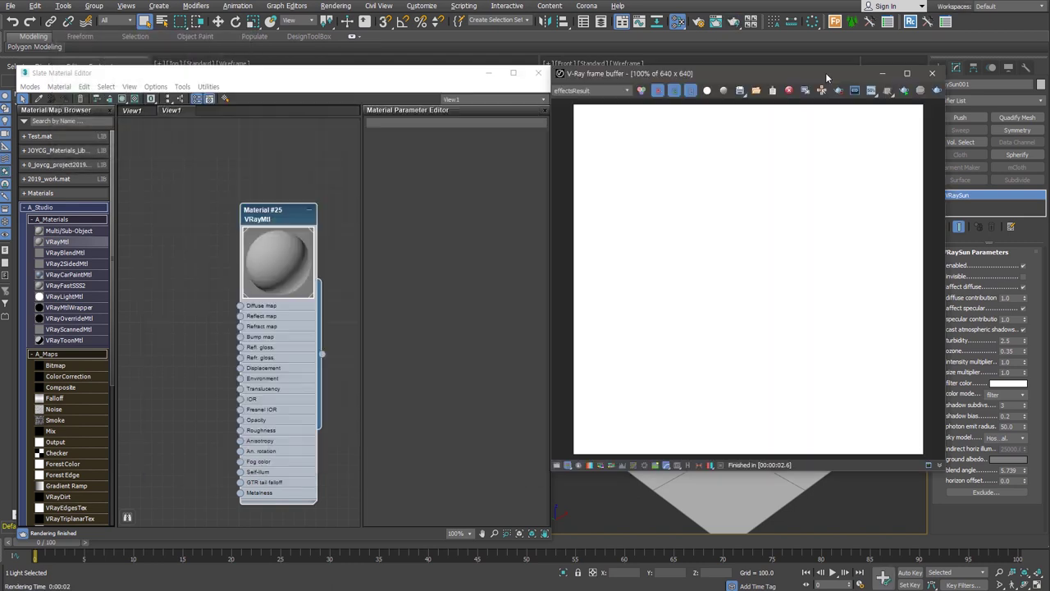
left_click(905, 94)
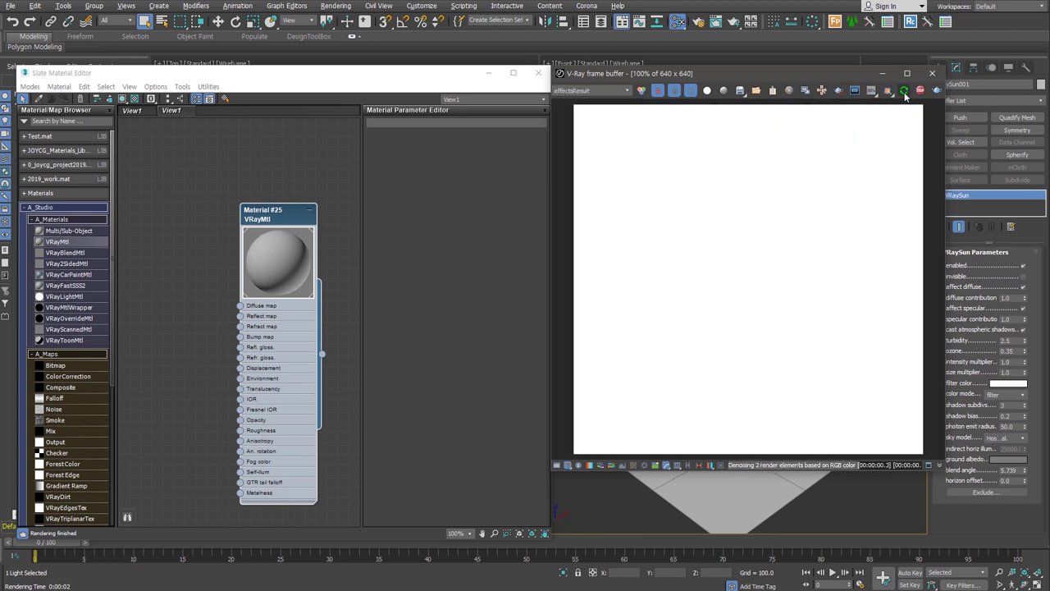
left_click_drag(820, 70, 586, 82)
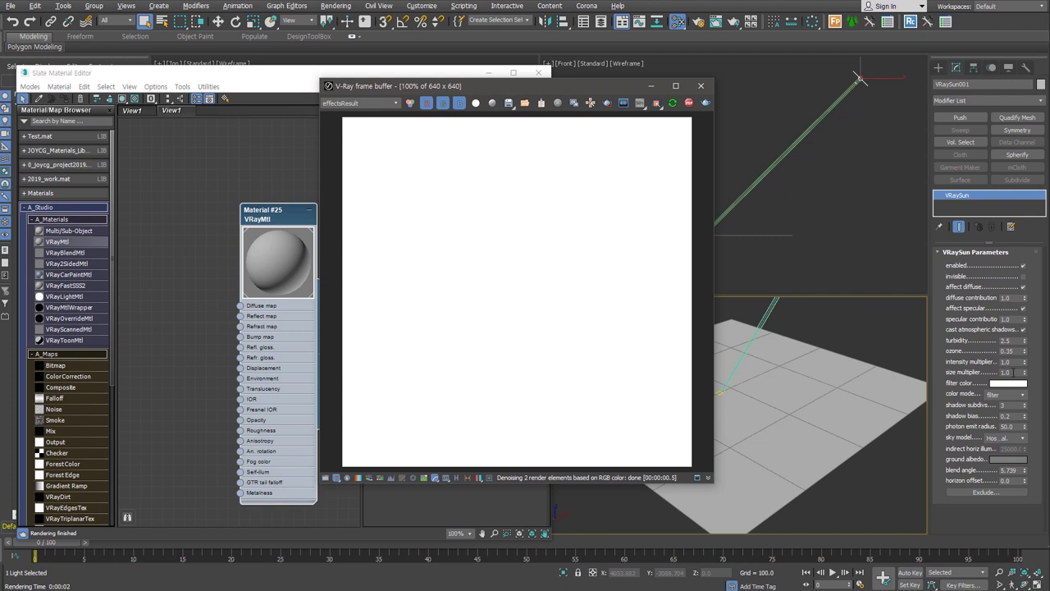
double_click(1018, 361)
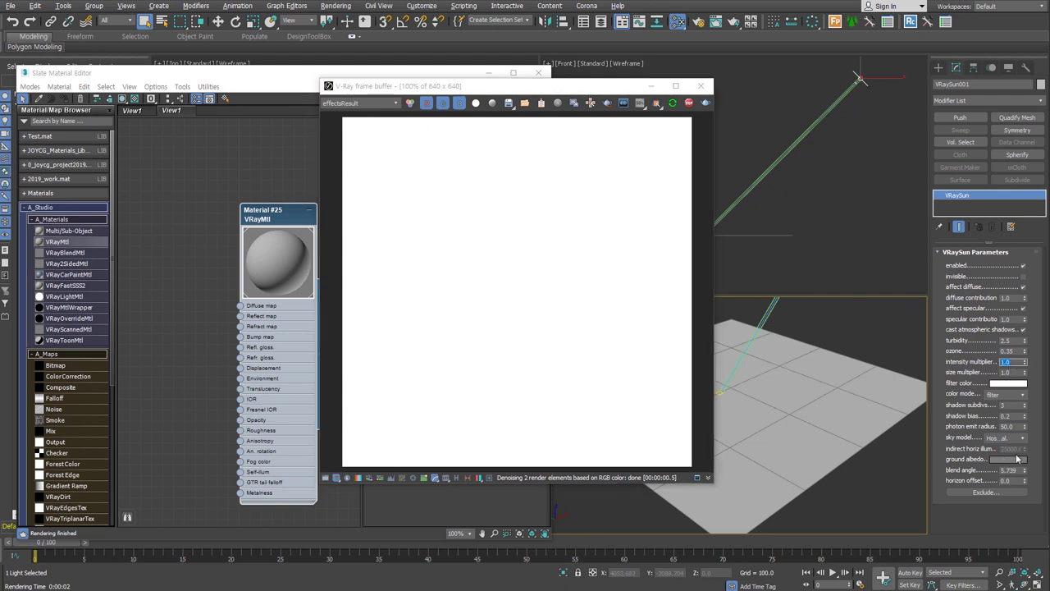
type("0")
key("Return")
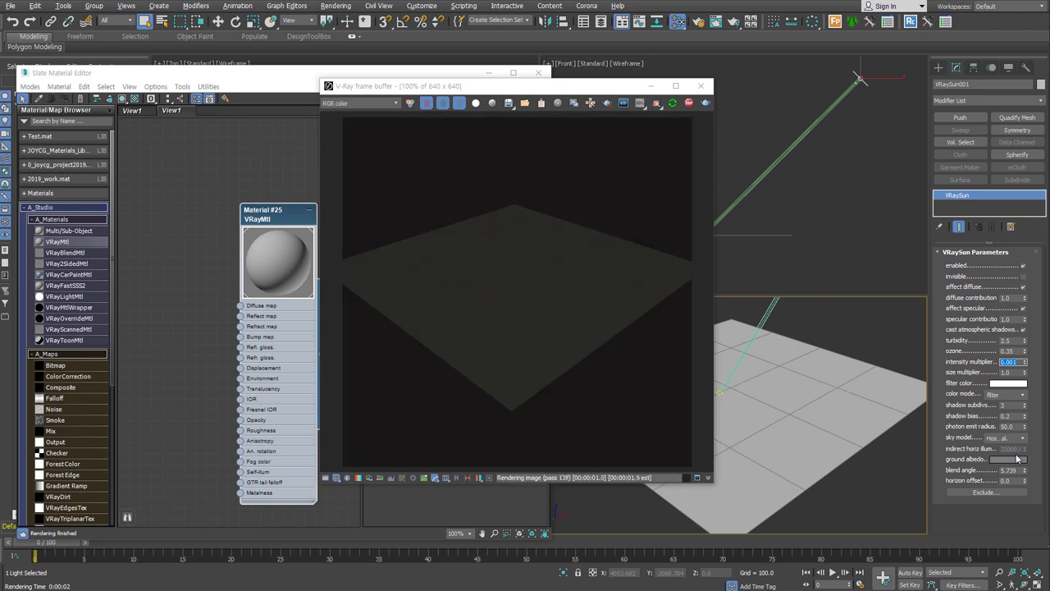
type("0.01")
key("Return")
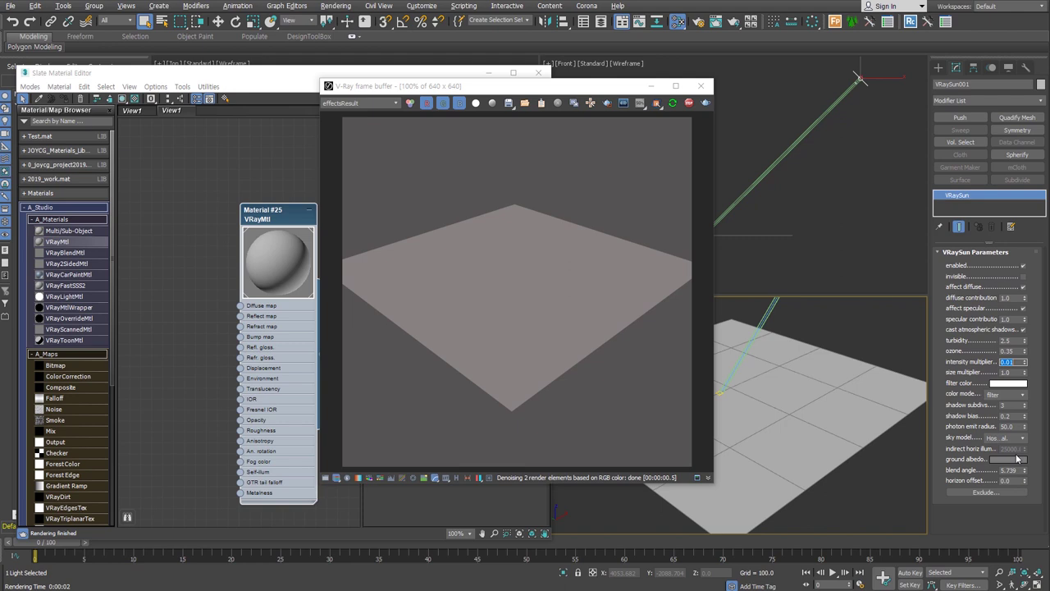
type("1")
key("Return")
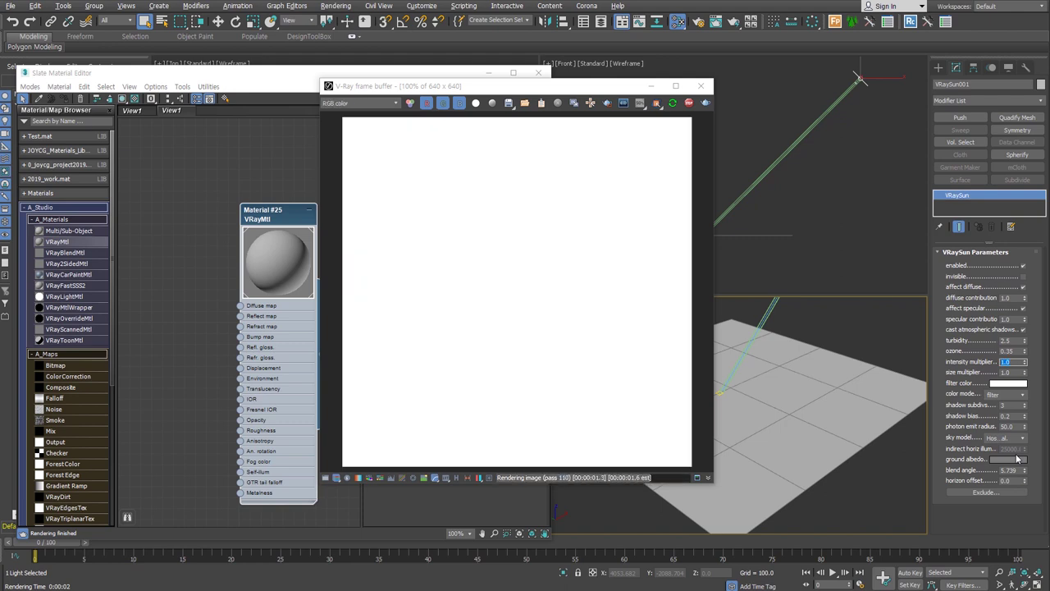
left_click_drag(459, 86, 641, 98)
Switch exposure control to VRay Exposure Control with a shutter speed of 250.
left_click(335, 6)
left_click(365, 147)
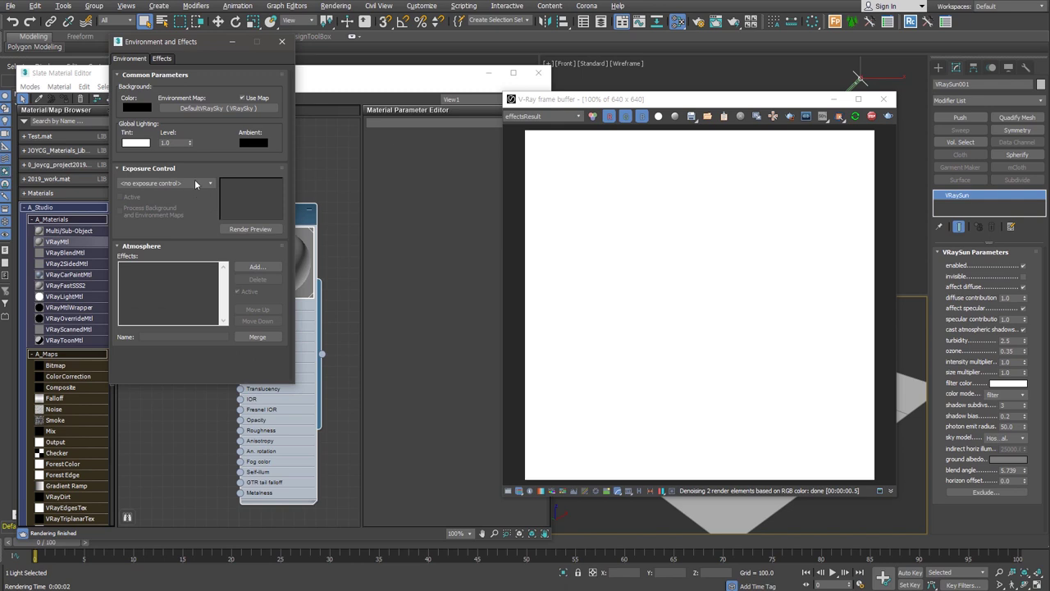
left_click(195, 184)
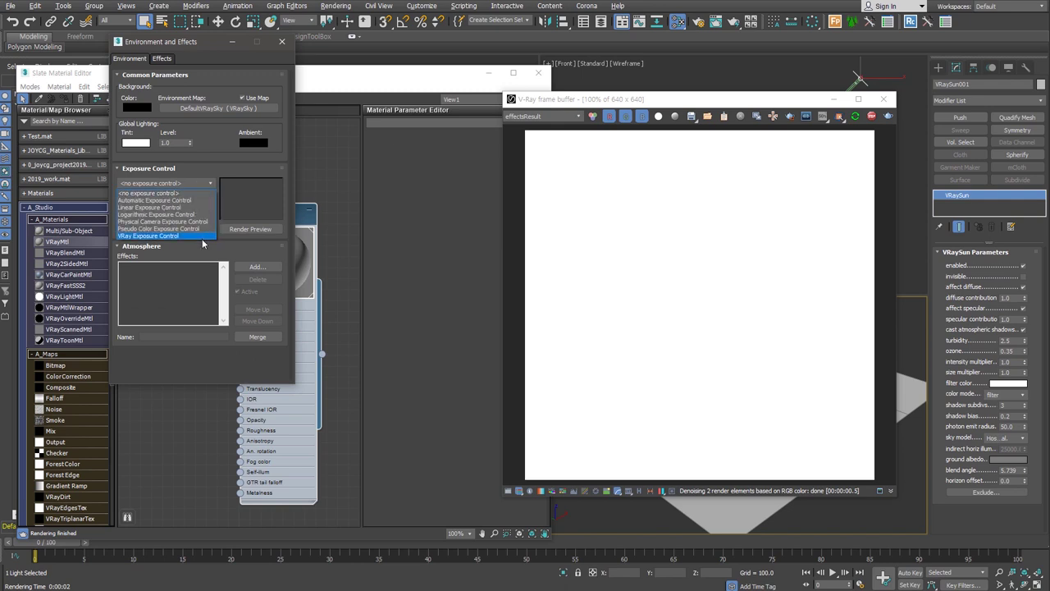
left_click(203, 238)
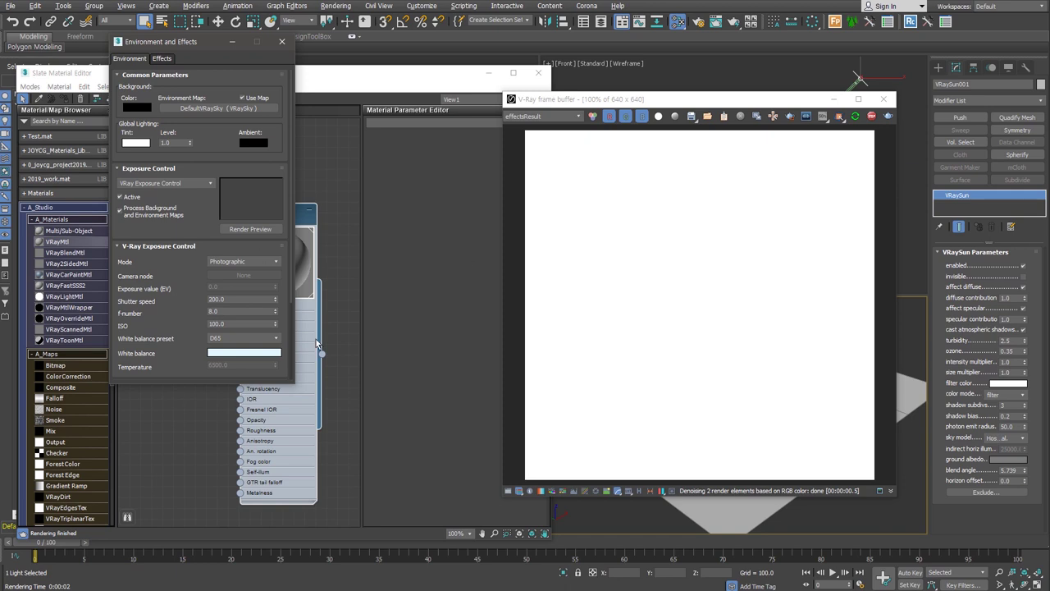
double_click(222, 302)
type("250")
key("Return")
Set the white balance preset to Custom with a pure white colour.
left_click(277, 339)
left_click(265, 353)
left_click(263, 356)
left_click_drag(385, 135, 344, 135)
left_click(401, 157)
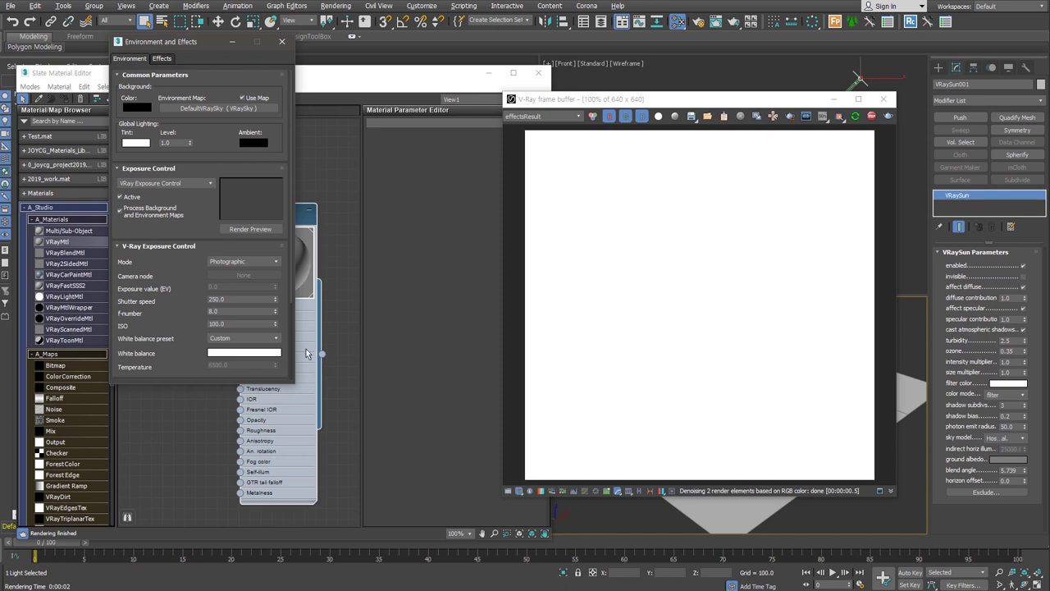
Close the Environment dialog and re-render, now showing the floor in light grey.
left_click(281, 41)
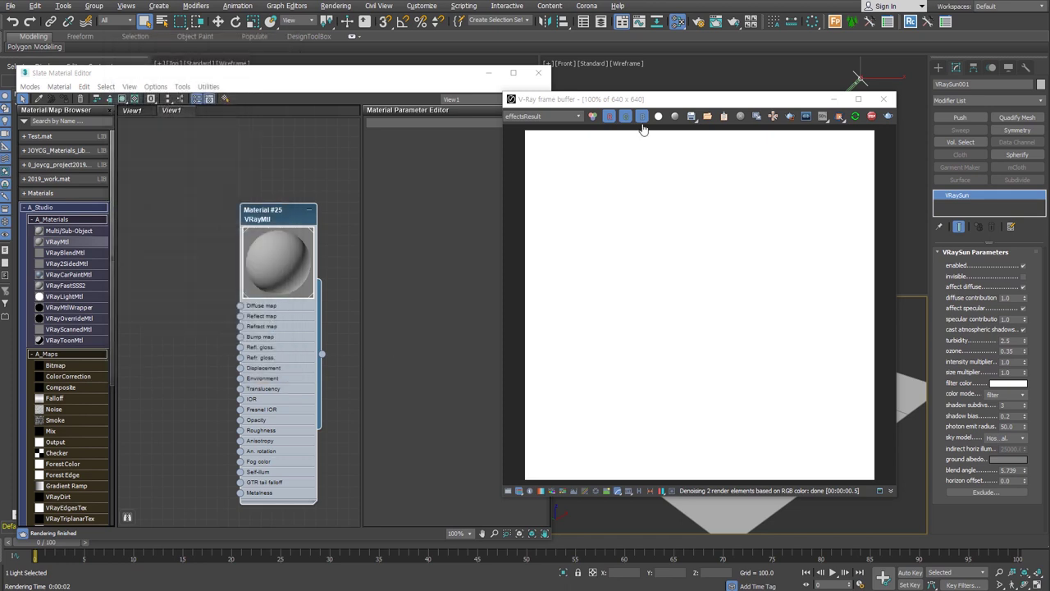
left_click(889, 116)
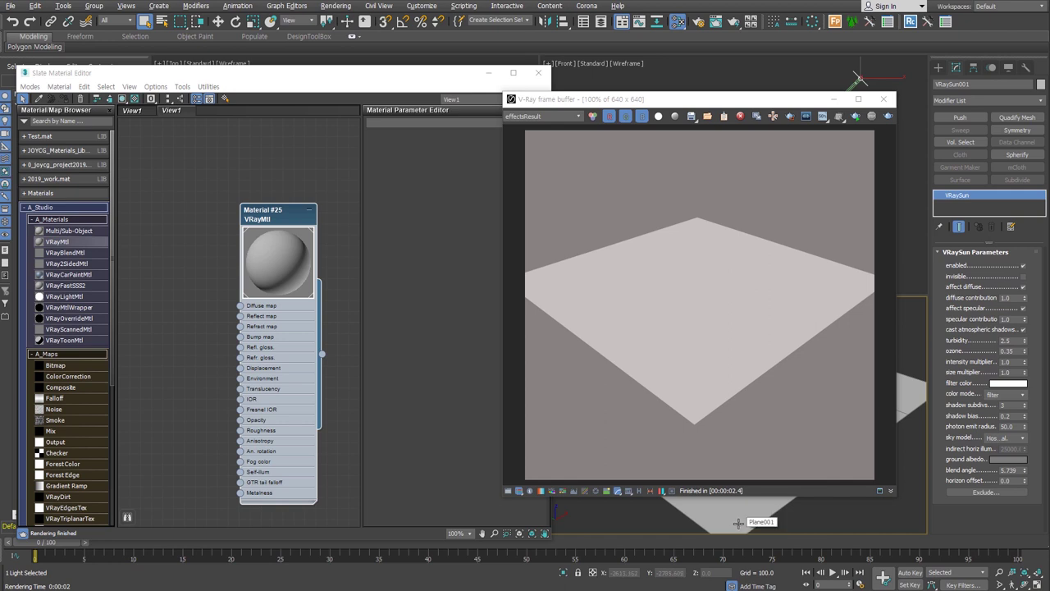
Load large_grey_tiles_disp_2k.jpg into a new Bitmap and wire it to Material #25's Displacement.
left_click(70, 365)
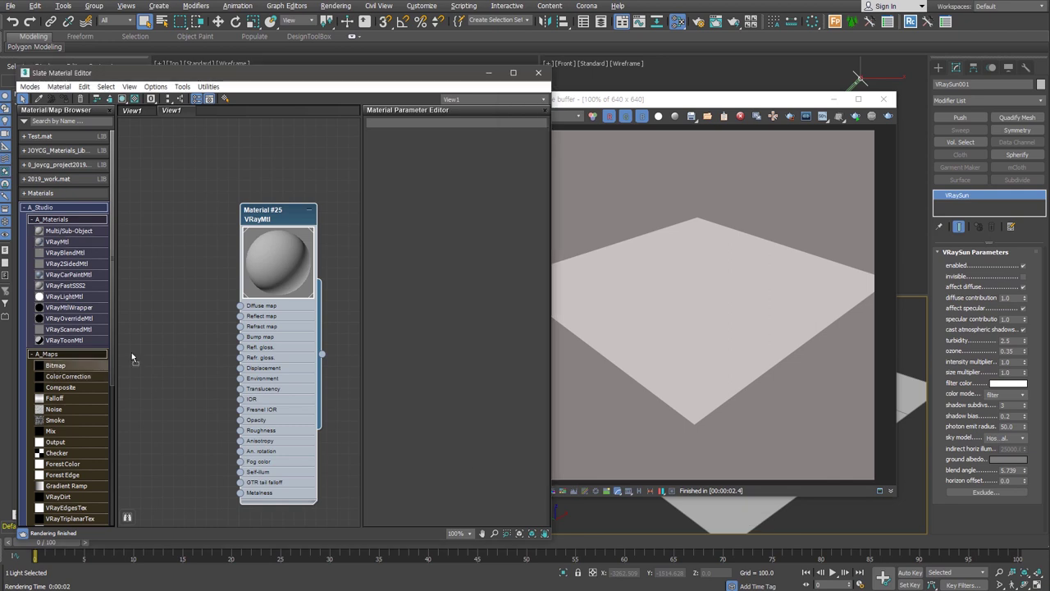
left_click_drag(178, 329, 180, 324)
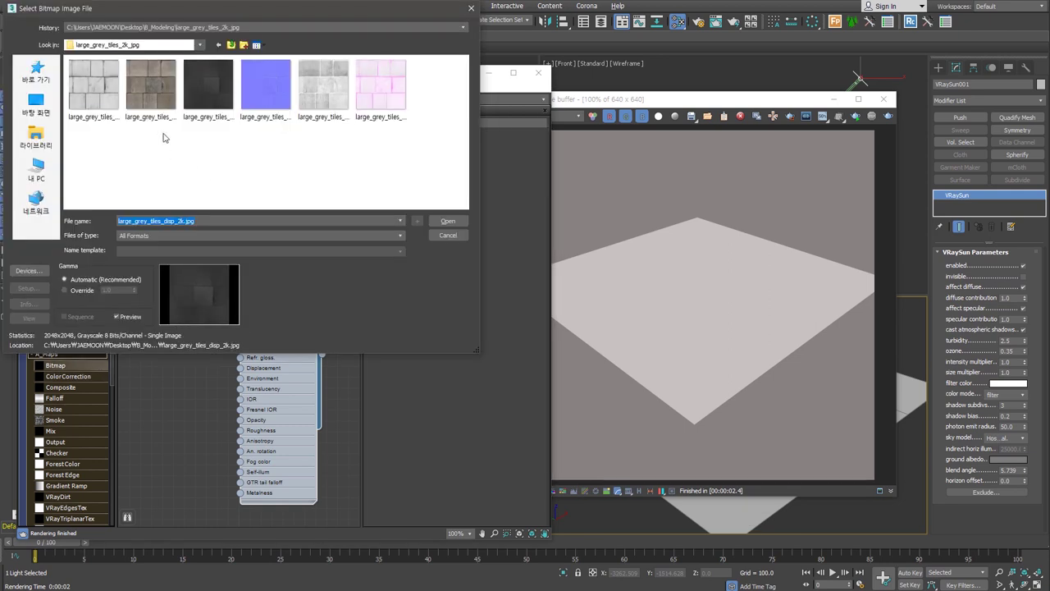
left_click(198, 130)
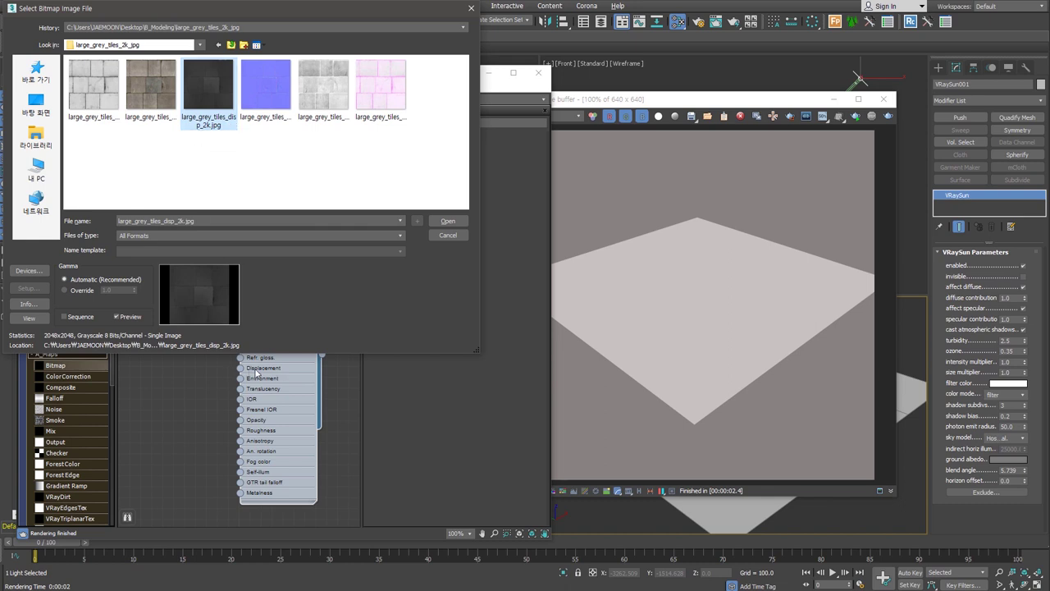
double_click(216, 92)
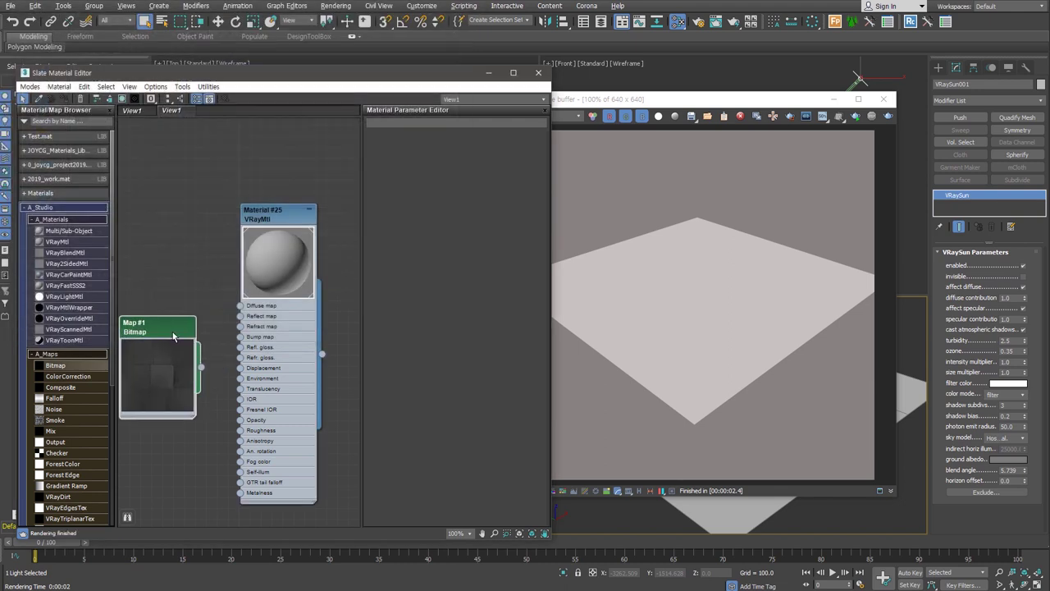
left_click_drag(202, 366, 239, 367)
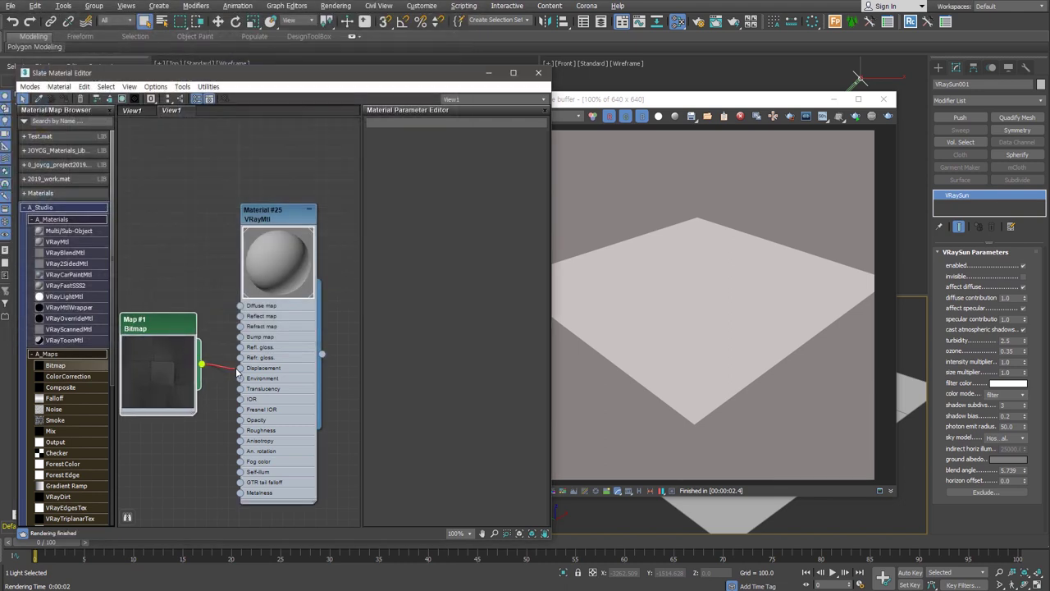
Open Material #25's parameters and start editing its displacement amount.
left_click(277, 219)
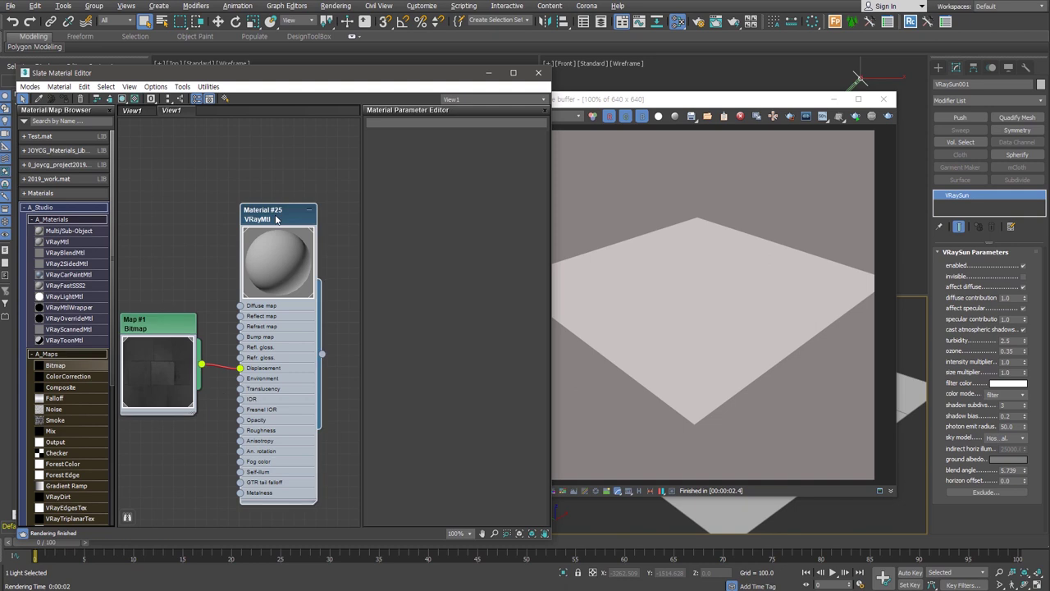
double_click(276, 219)
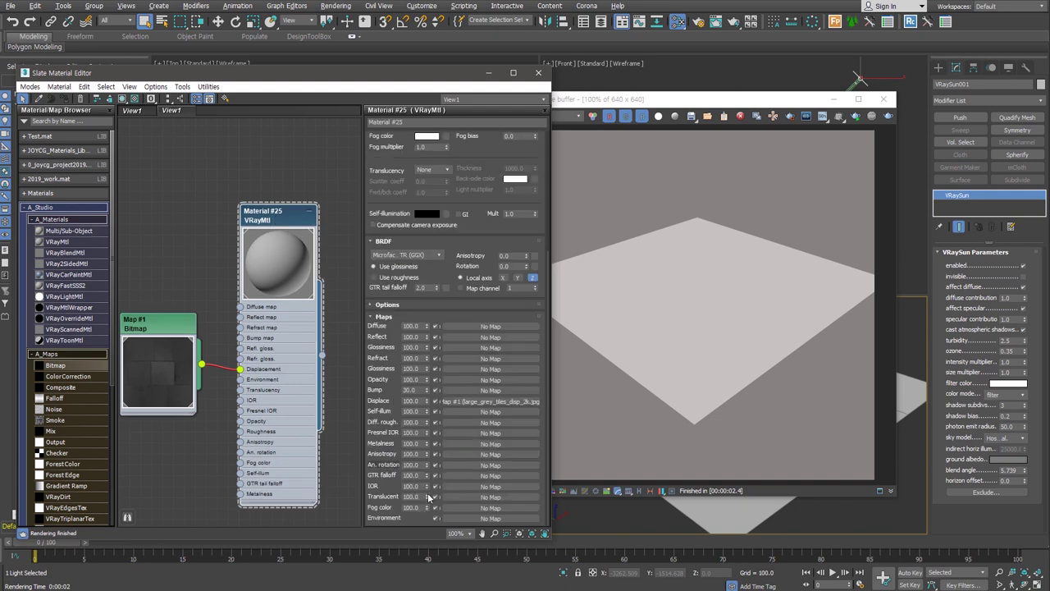
double_click(422, 402)
Set the displacement amount to 30 and re-render to preview the tile relief.
type("0")
key("Return")
left_click(857, 120)
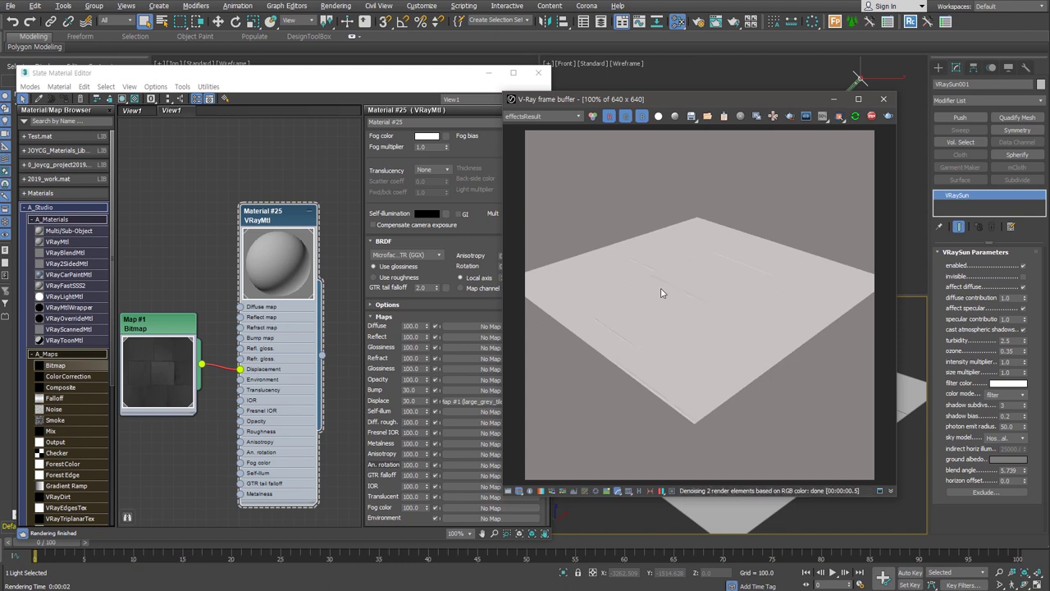
left_click_drag(806, 99, 549, 78)
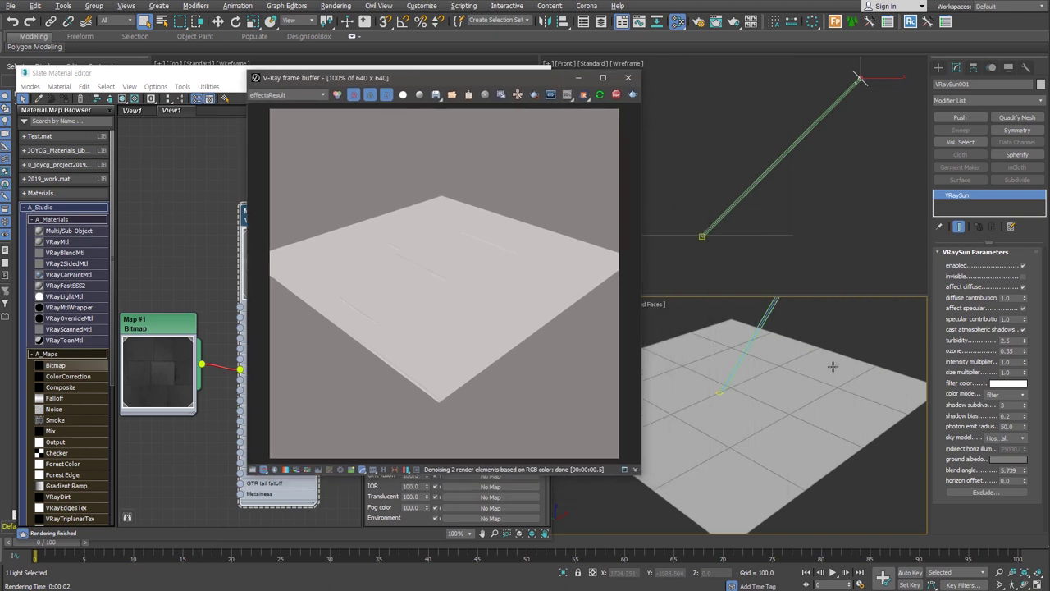
Move the V-Ray Sun up and to the right, then select the floor plane.
key("w")
middle_click_drag(812, 217, 830, 203, "alt")
left_click_drag(830, 202, 856, 154)
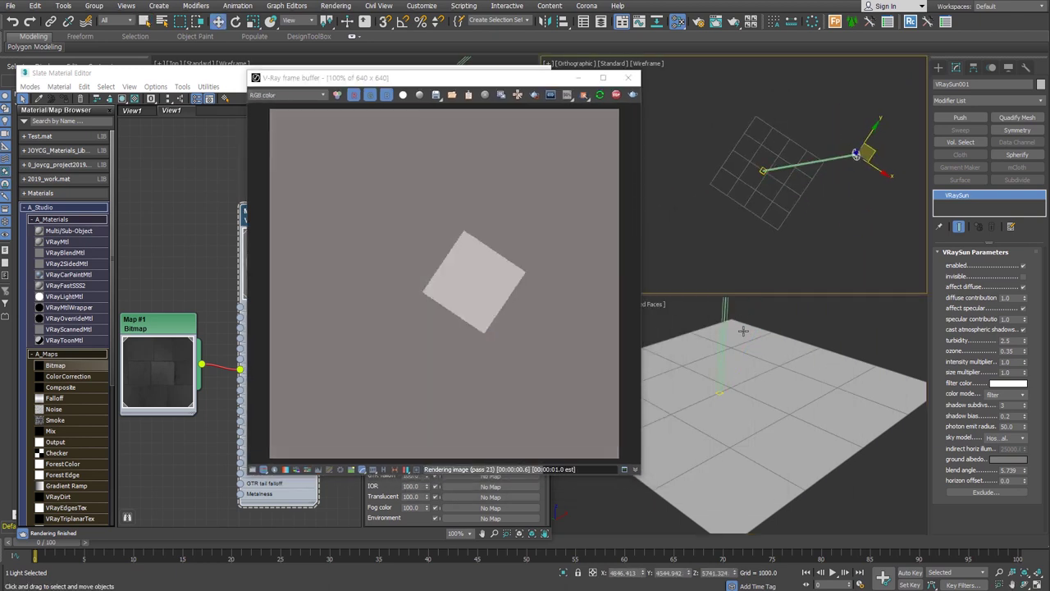
middle_click_drag(772, 385, 776, 382, "alt")
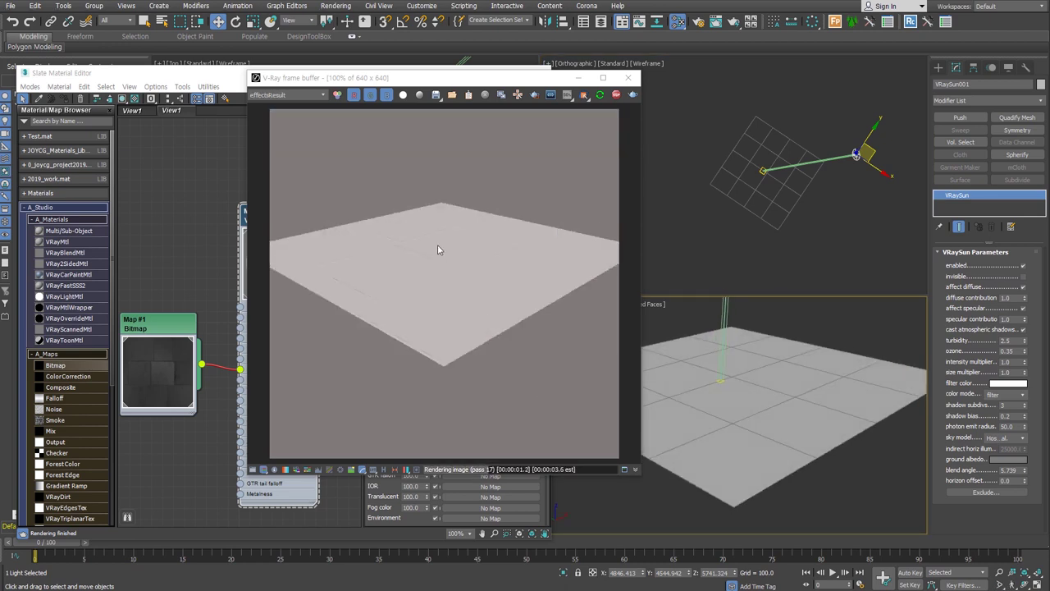
left_click(756, 393)
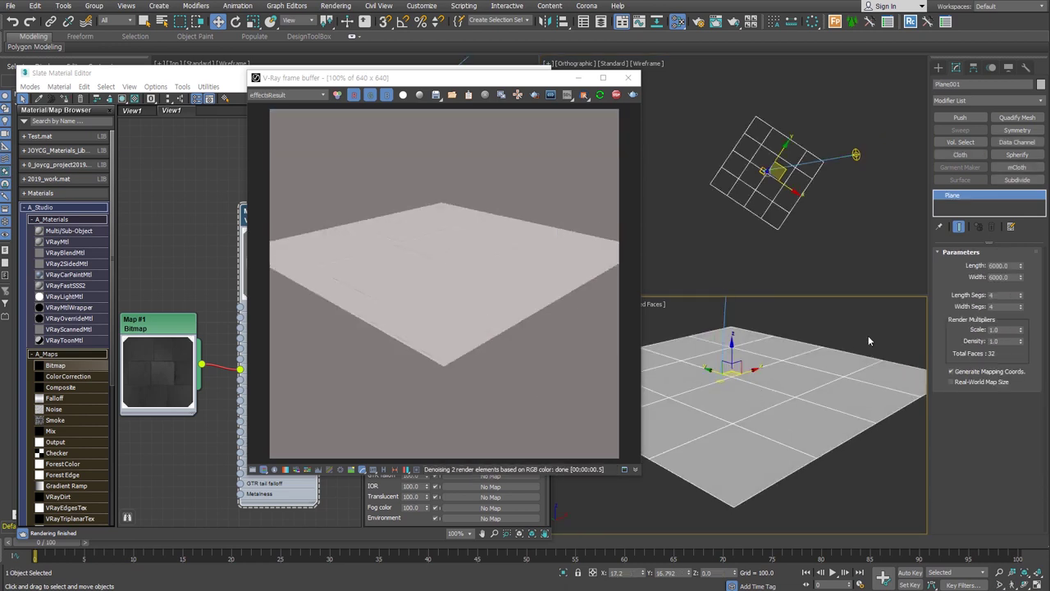
Add a UVW Map modifier to Plane001 with Length and Width set to 2500.
key("u")
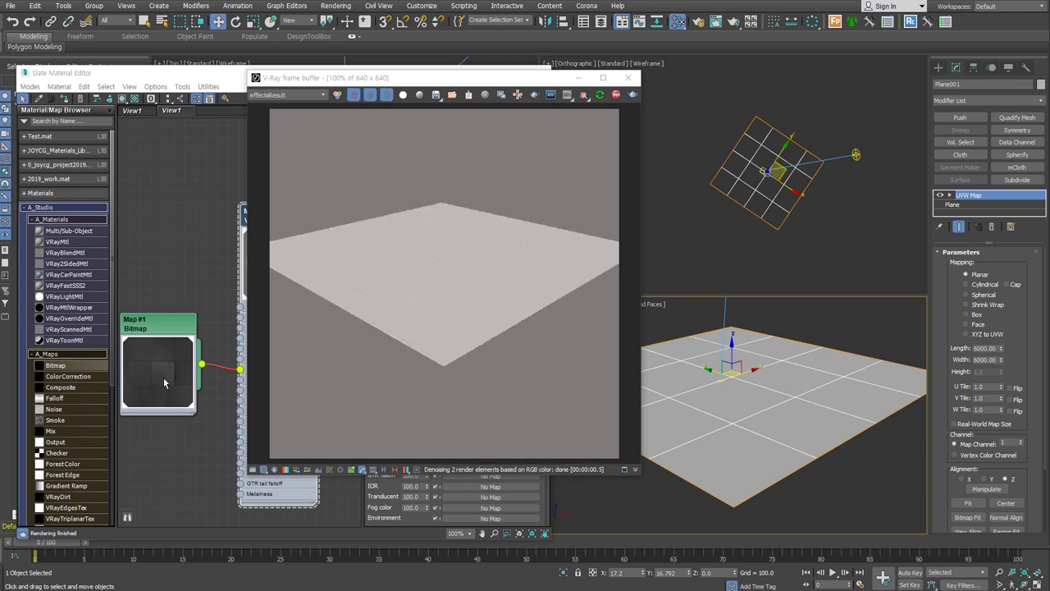
double_click(987, 348)
type("2")
key("Tab")
type("2500")
key("Return")
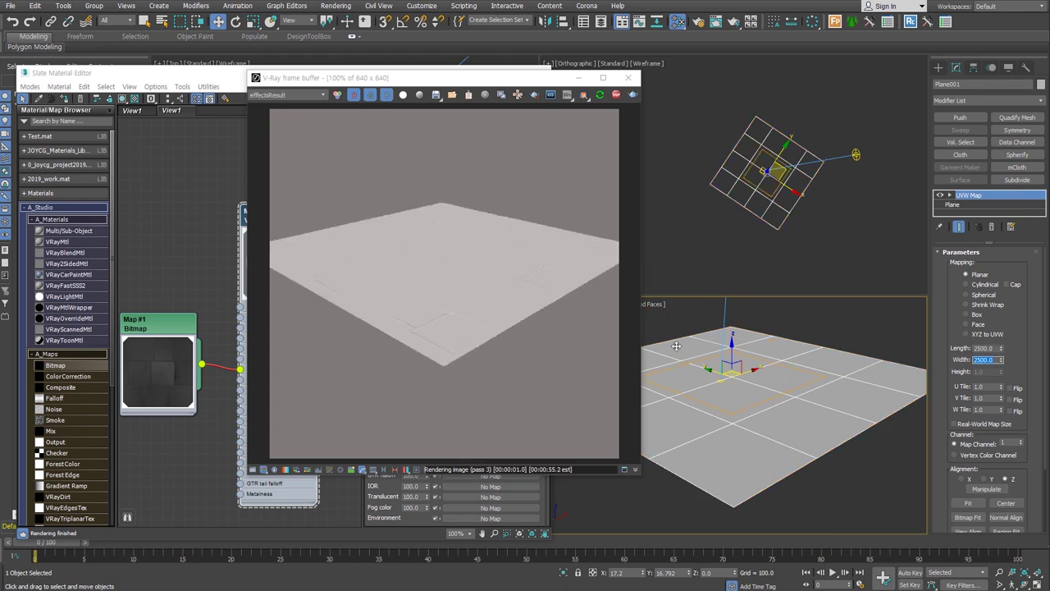
scroll(743, 378, "up", 3)
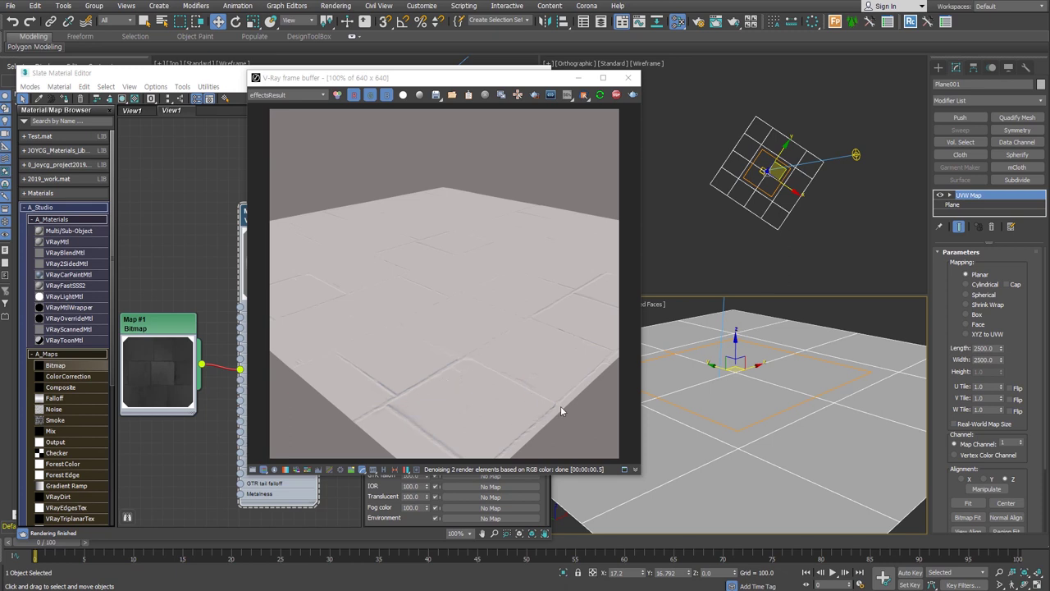
Create Map #2 as a Bitmap loading large_grey_tiles_ao_2k.jpg, then show Material #25's parameters.
left_click_drag(410, 77, 726, 89)
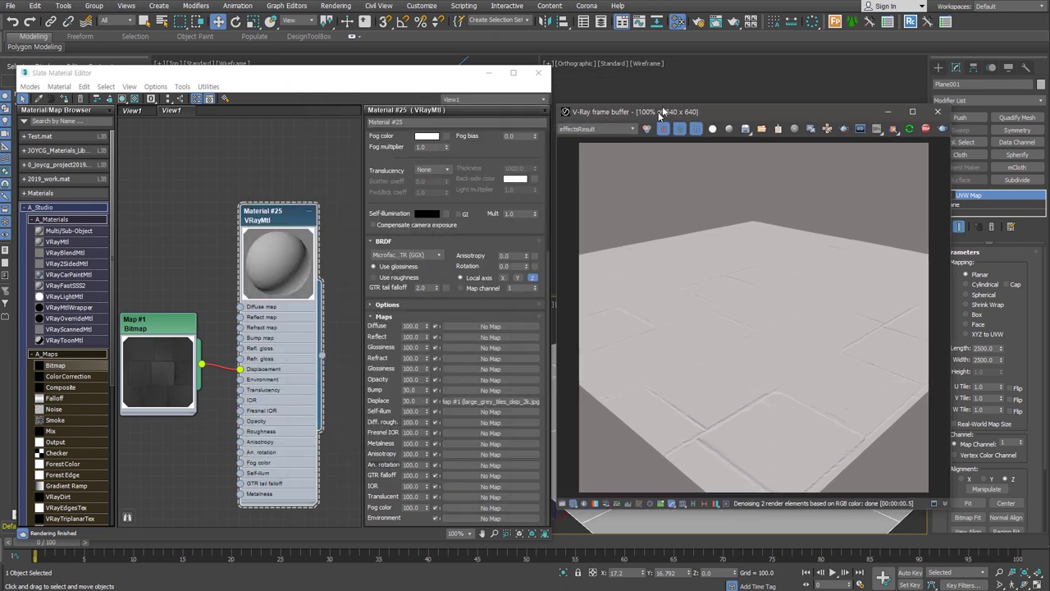
middle_click_drag(170, 295, 232, 318)
left_click_drag(217, 394, 164, 263, "shift")
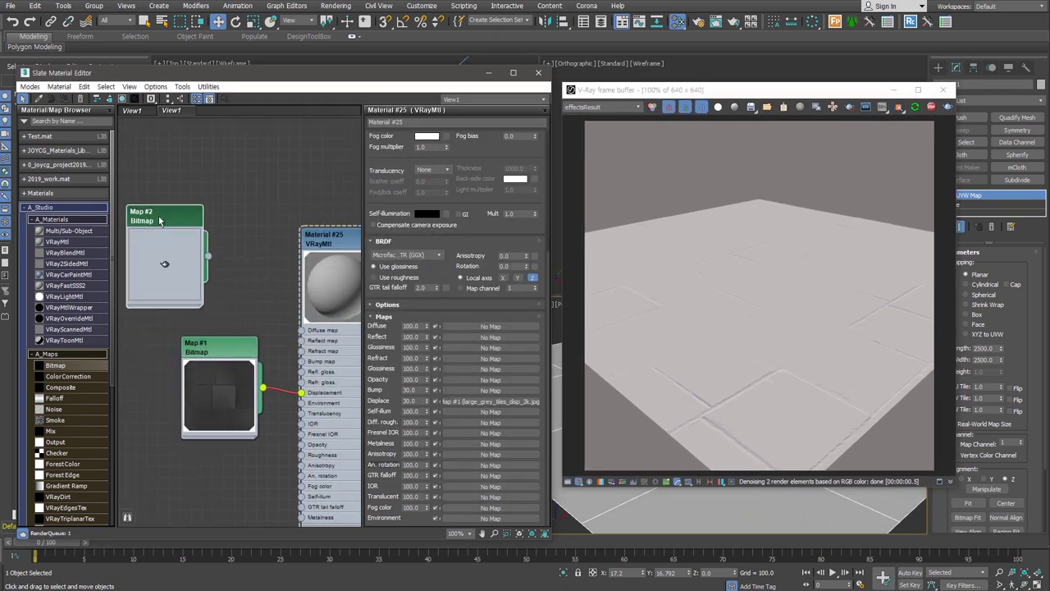
left_click(464, 275)
left_click(111, 185)
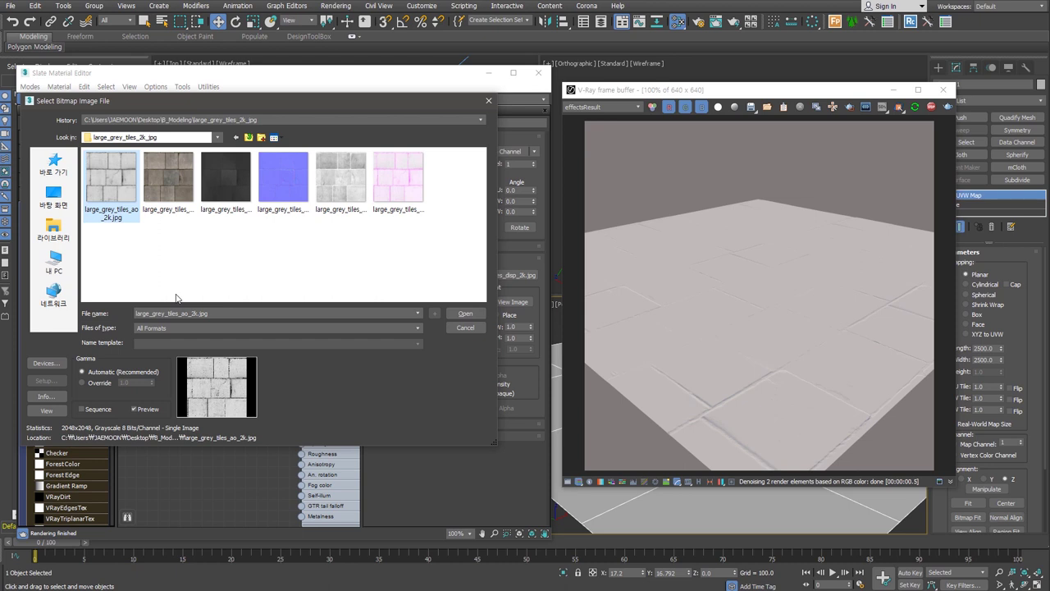
double_click(116, 179)
left_click_drag(174, 224, 169, 218)
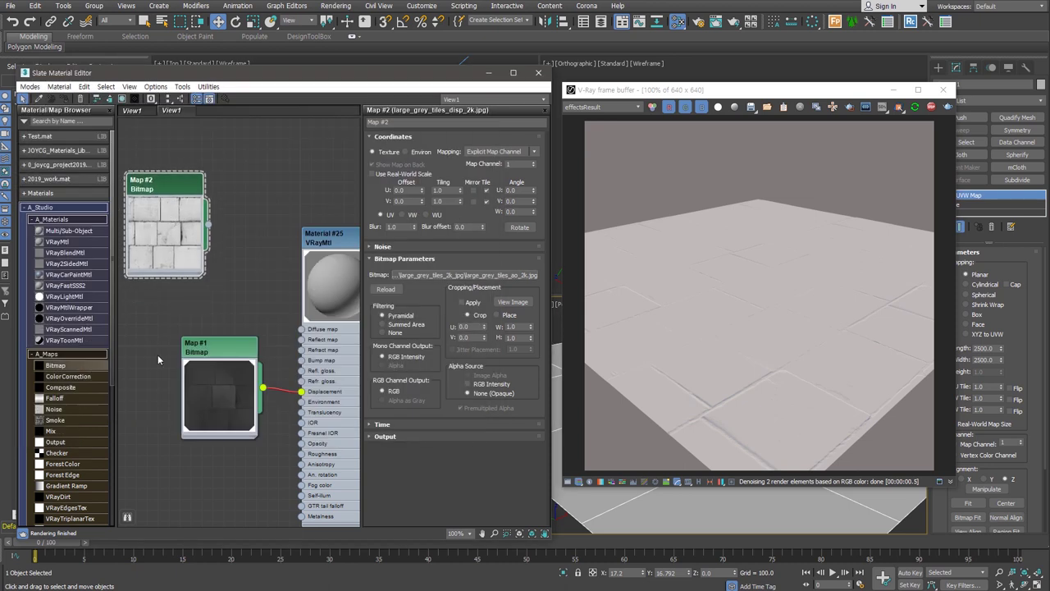
double_click(346, 296)
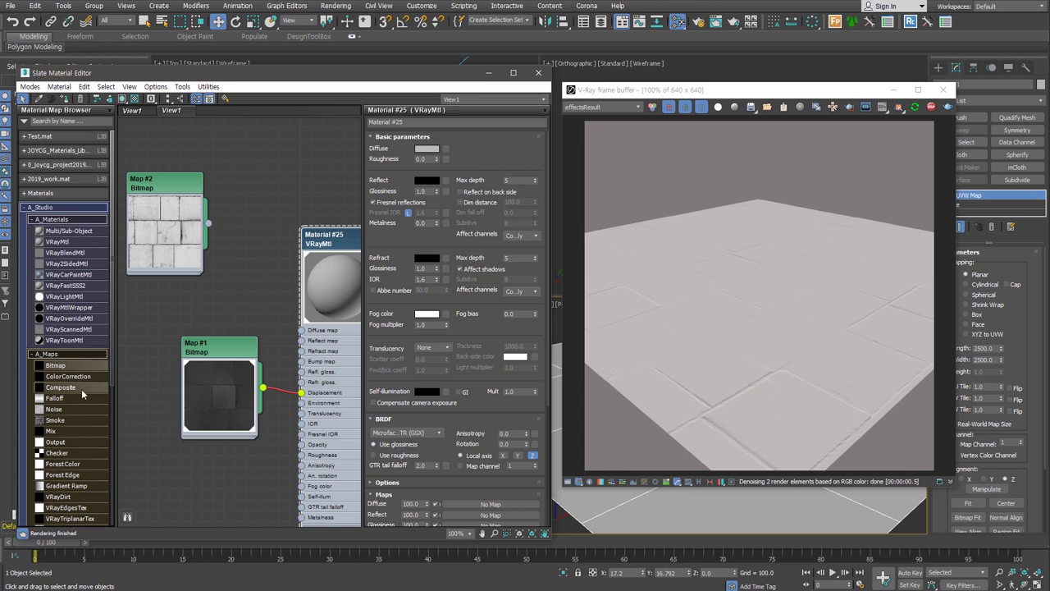
Add a Composite map node beside Map #2 and put a Color Correction map in its Layer 1.
left_click_drag(82, 394, 251, 245)
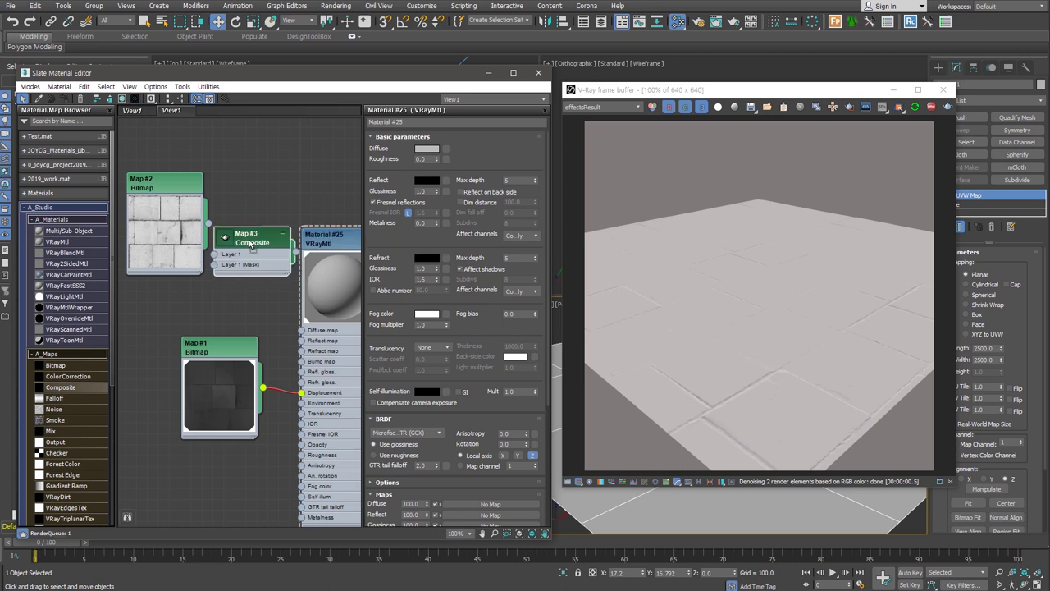
left_click_drag(164, 184, 121, 174)
left_click_drag(255, 244, 233, 233)
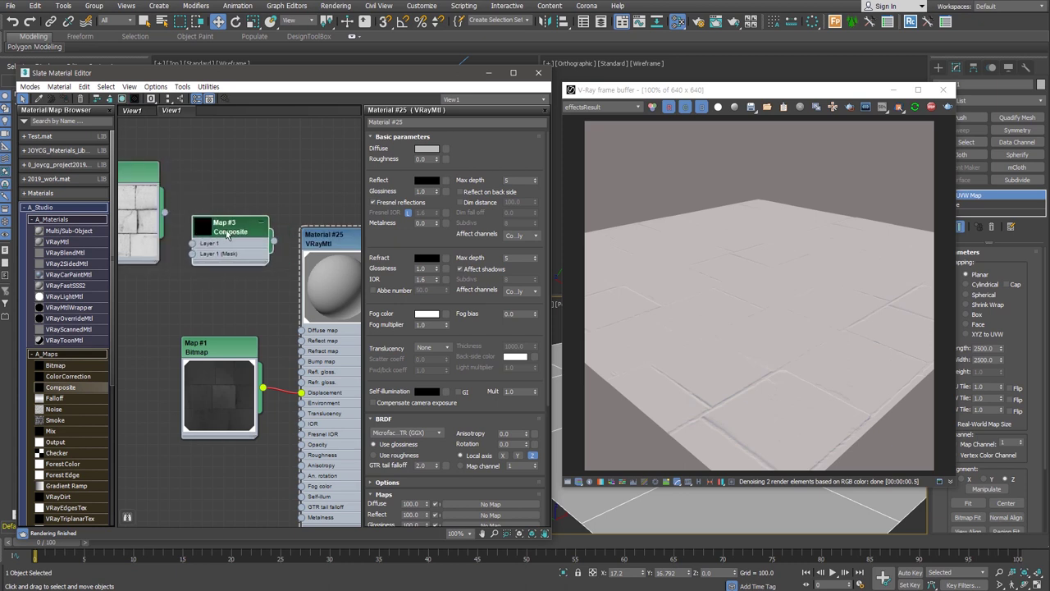
double_click(235, 233)
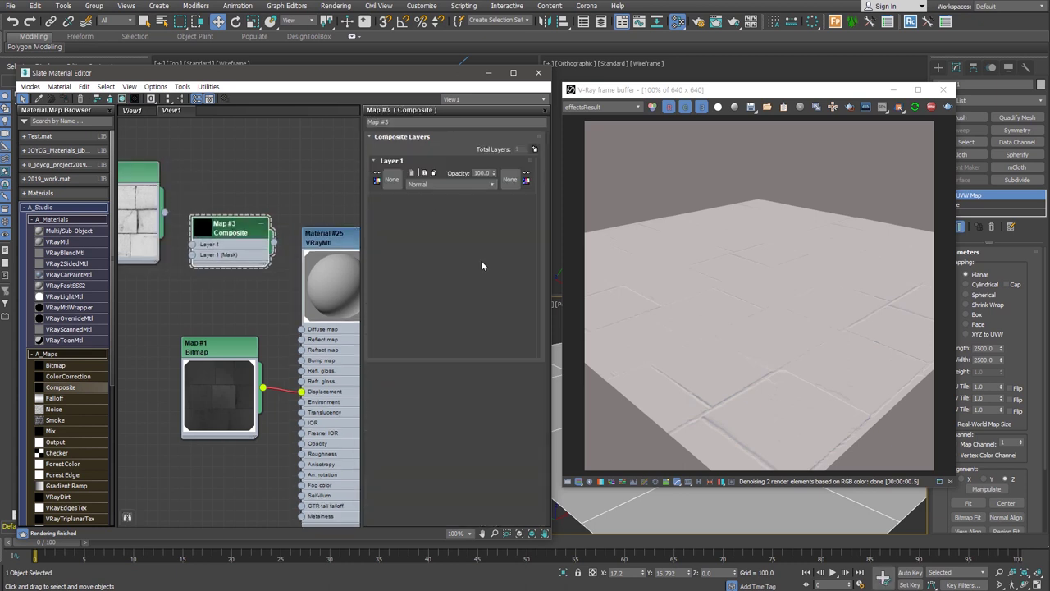
left_click(377, 181)
right_click(432, 151)
left_click(461, 169)
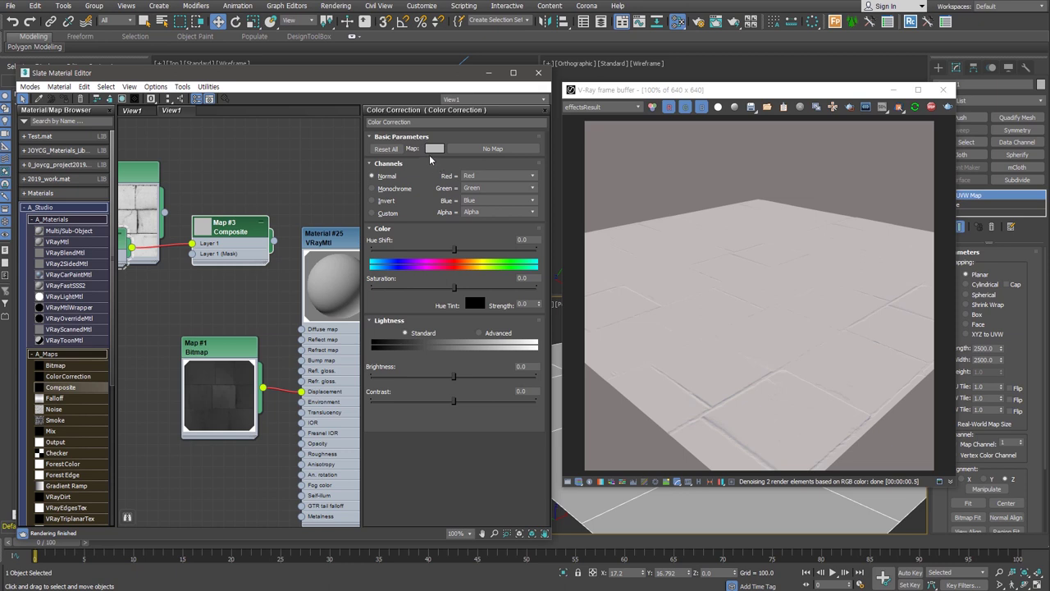
Arrange the nodes and wire the Composite map into Material #25's Diffuse map.
left_click_drag(249, 243, 246, 272)
middle_click_drag(246, 272, 302, 274)
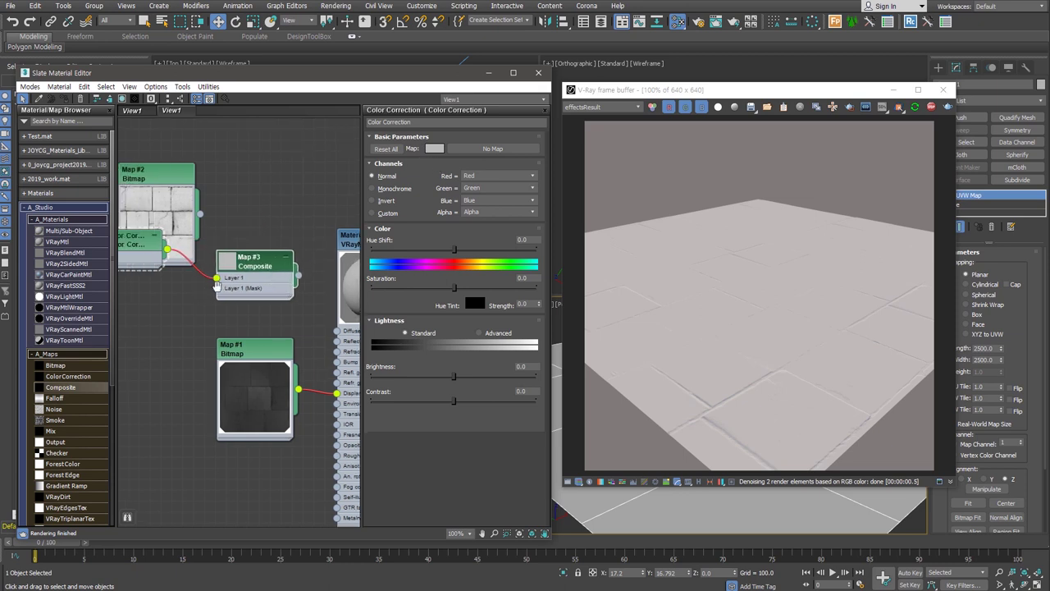
left_click_drag(174, 256, 174, 302)
left_click_drag(271, 255, 255, 264)
middle_click_drag(339, 300, 259, 293)
left_click_drag(228, 273, 279, 318)
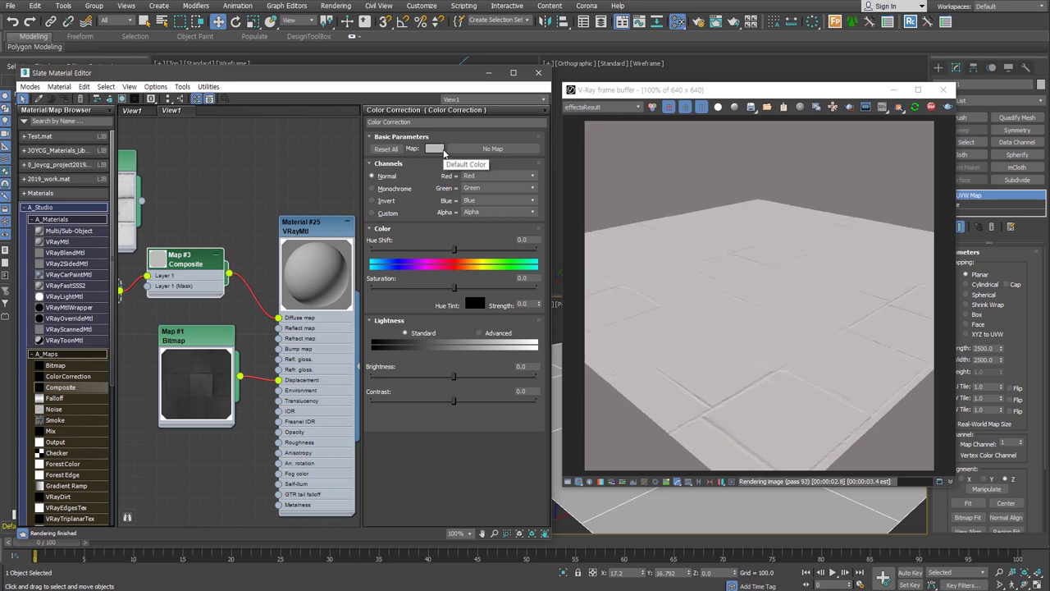
middle_click_drag(150, 303, 248, 314)
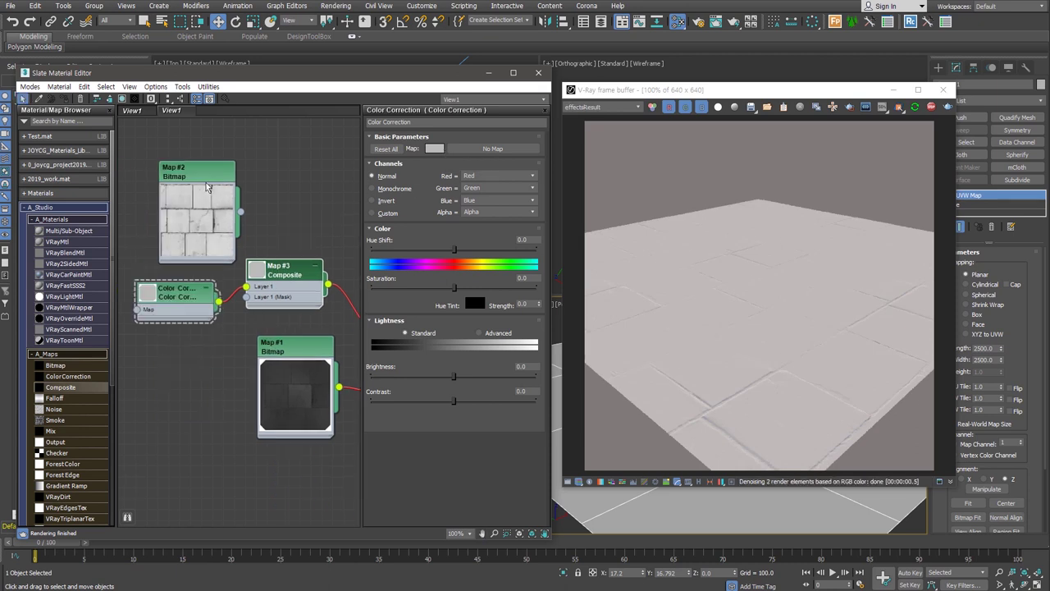
Add a second Composite layer and connect the AO bitmap Map #2 into Layer 2.
left_click_drag(203, 180, 180, 168)
left_click(294, 276)
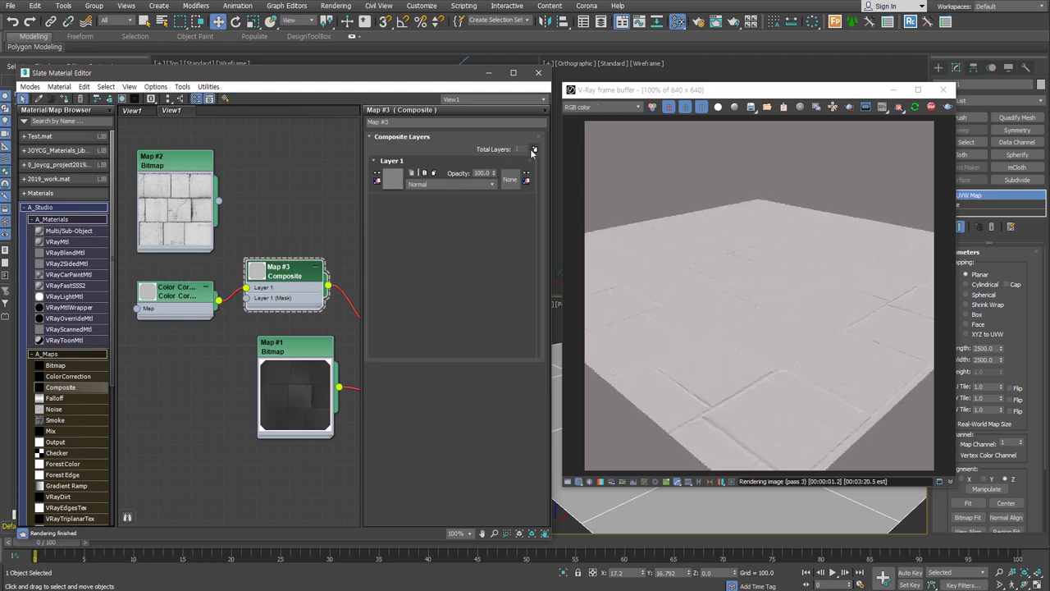
left_click(535, 150)
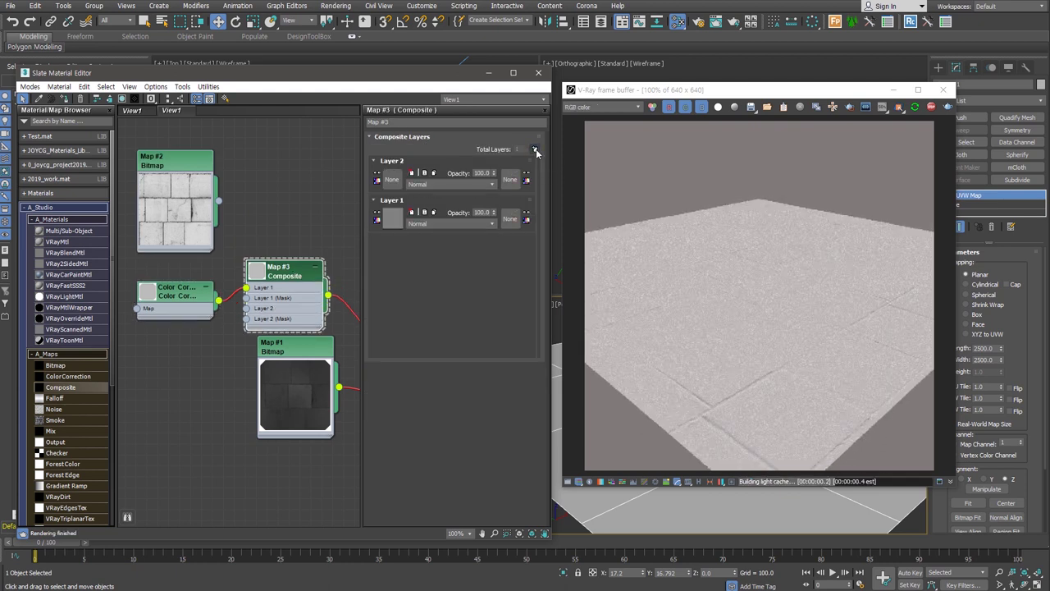
left_click_drag(219, 200, 246, 307)
left_click_drag(186, 215, 186, 373)
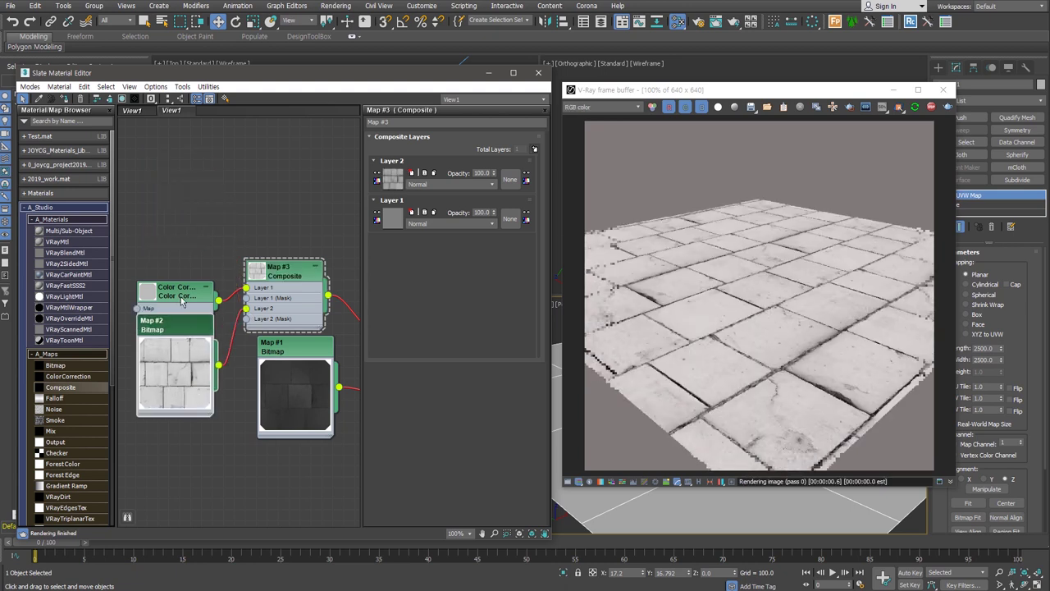
left_click_drag(176, 288, 177, 246)
left_click_drag(188, 326, 188, 293)
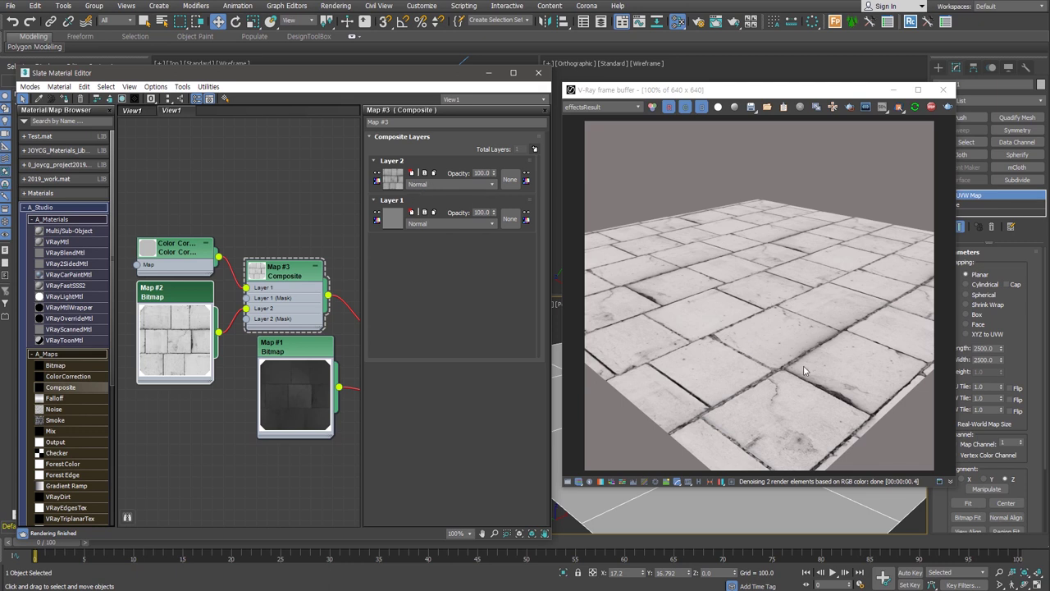
Set Composite Layer 2's blend mode to Multiply with 50% opacity.
left_click(490, 184)
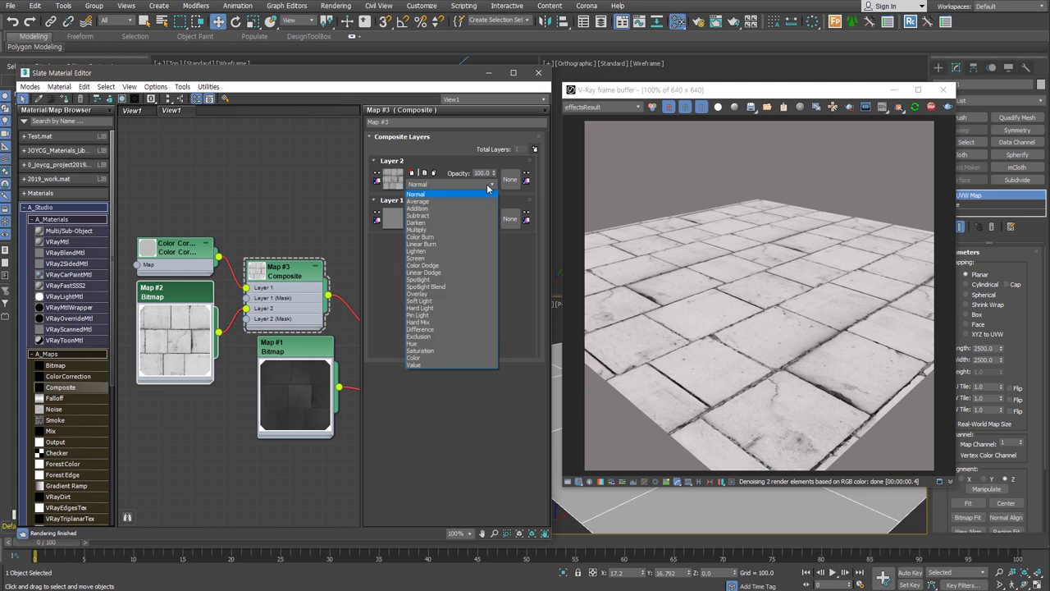
left_click(458, 232)
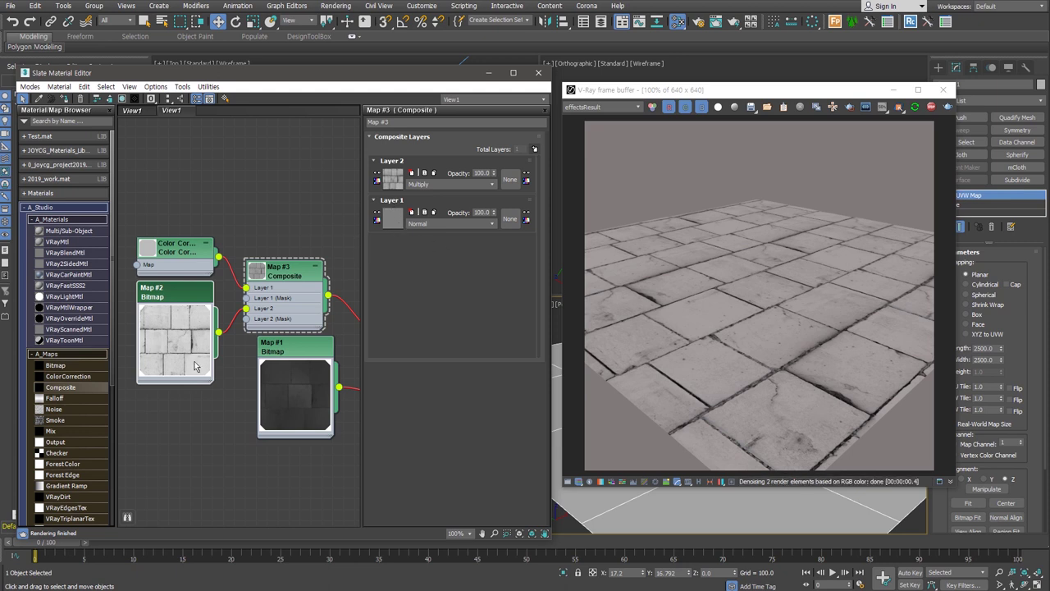
double_click(483, 173)
type("50")
key("Return")
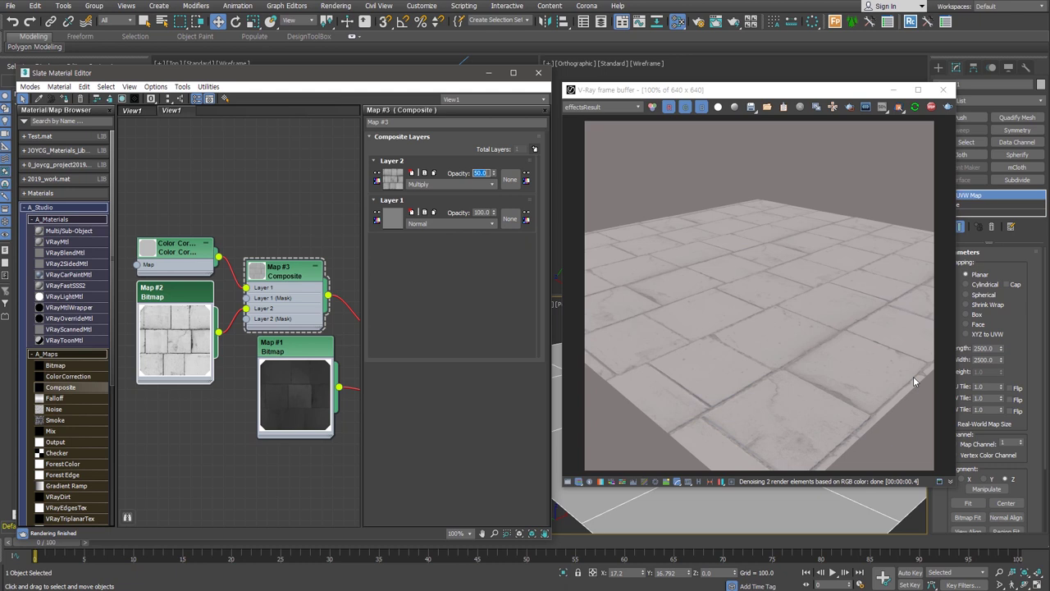
type("90")
middle_click_drag(277, 452, 153, 443)
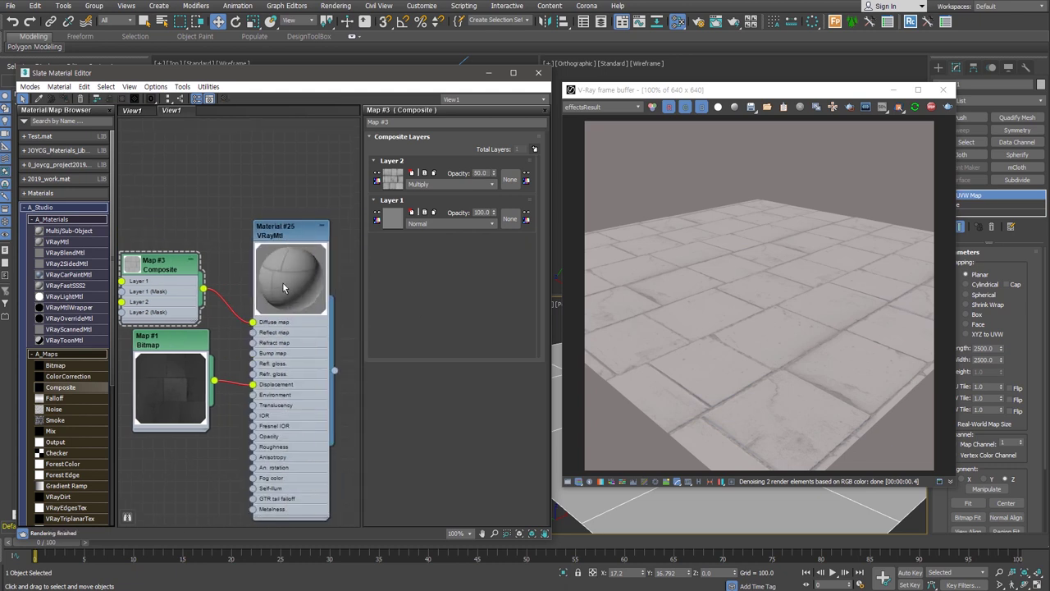
Minimize the Slate editor, move the VFB left, and orbit Perspective down to near ground level.
left_click(488, 72)
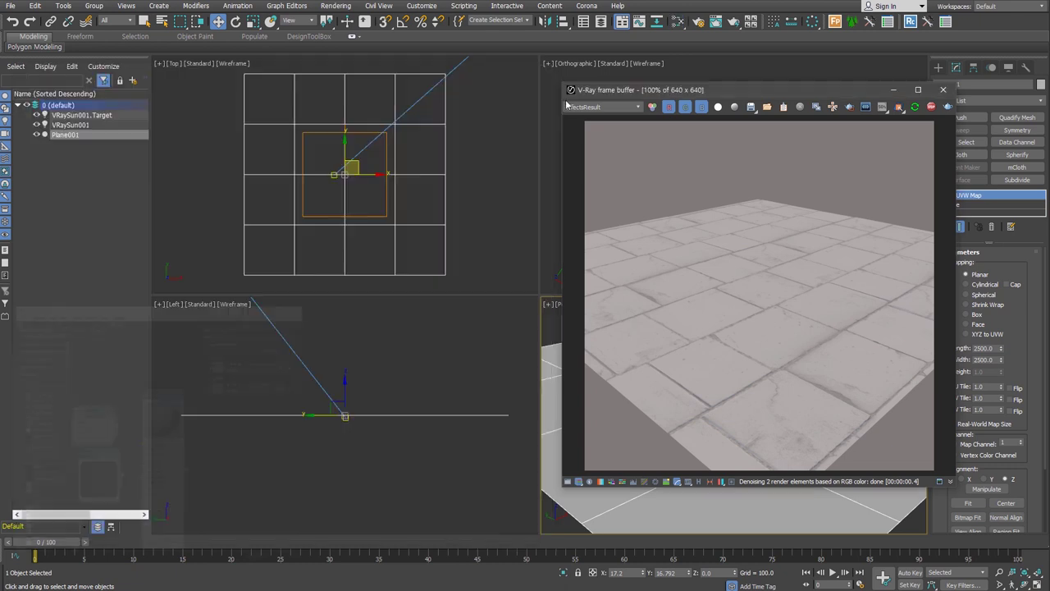
left_click_drag(718, 89, 271, 79)
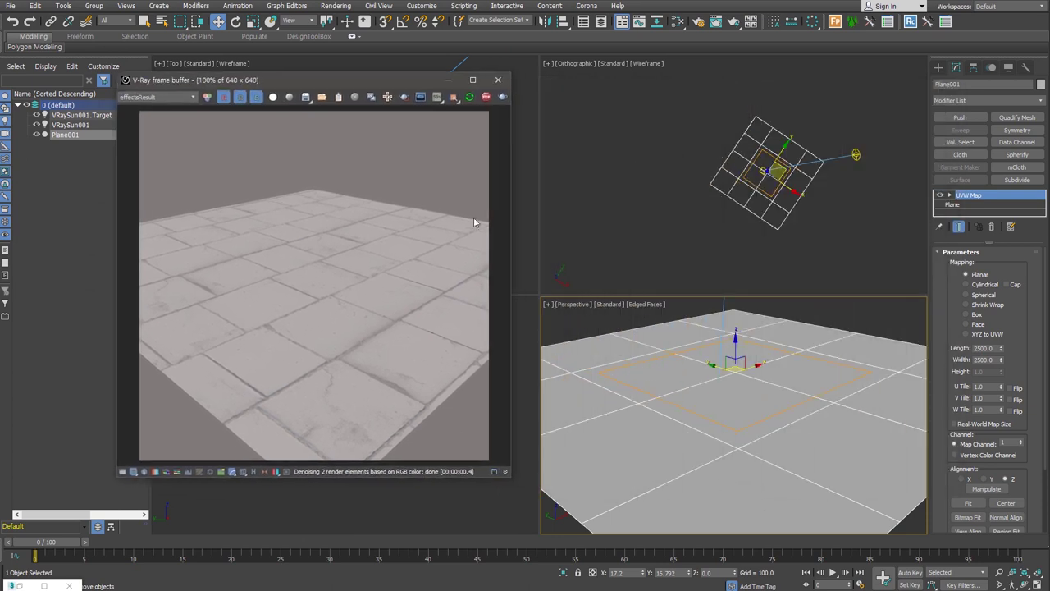
left_click(1012, 584)
mouse_move(730, 425)
left_mouse_down()
mouse_move(741, 399)
mouse_move(740, 415)
left_mouse_up()
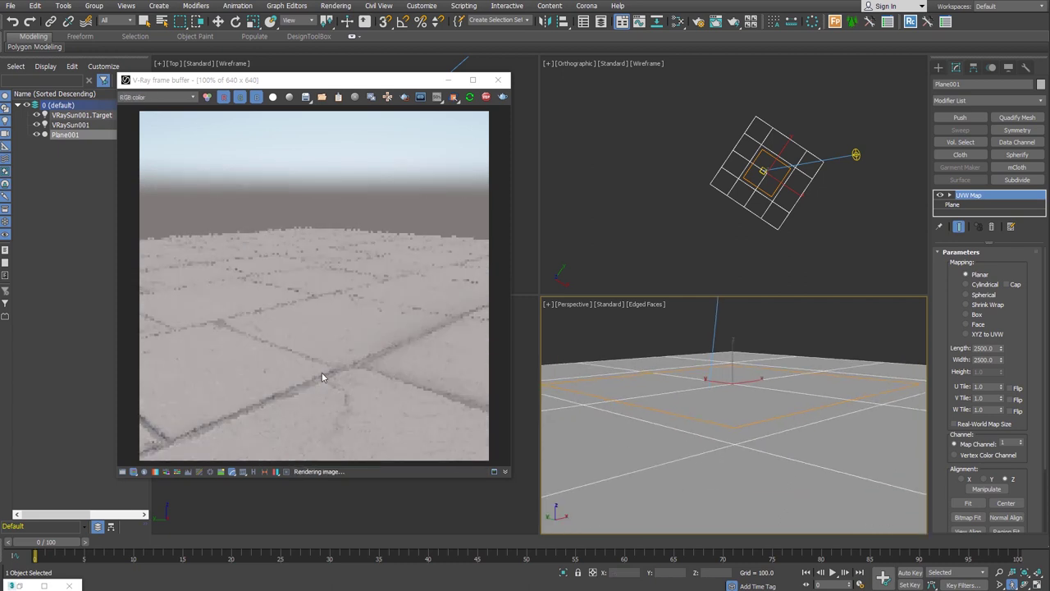
Select VRaySun001, open and close Render Setup, and orbit the Orthographic view to a side view.
right_click(874, 162)
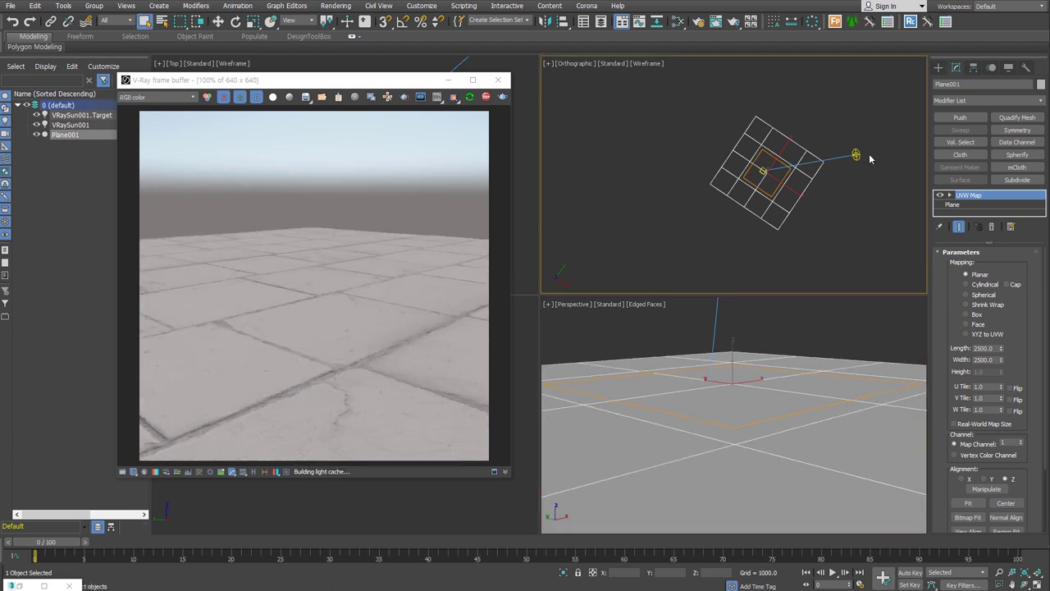
left_click(856, 154)
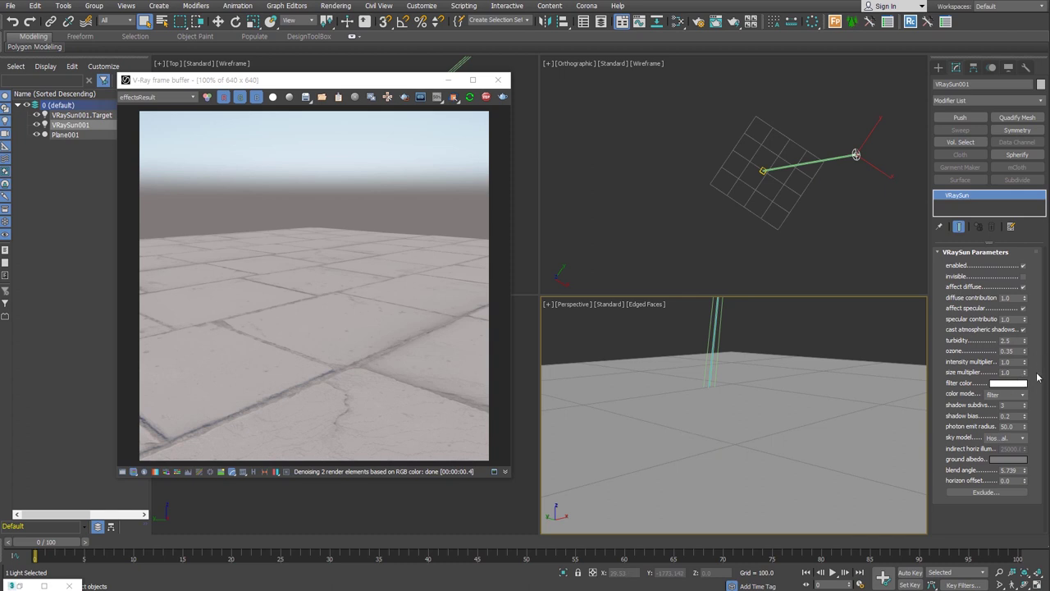
right_click(701, 210)
right_click(639, 344)
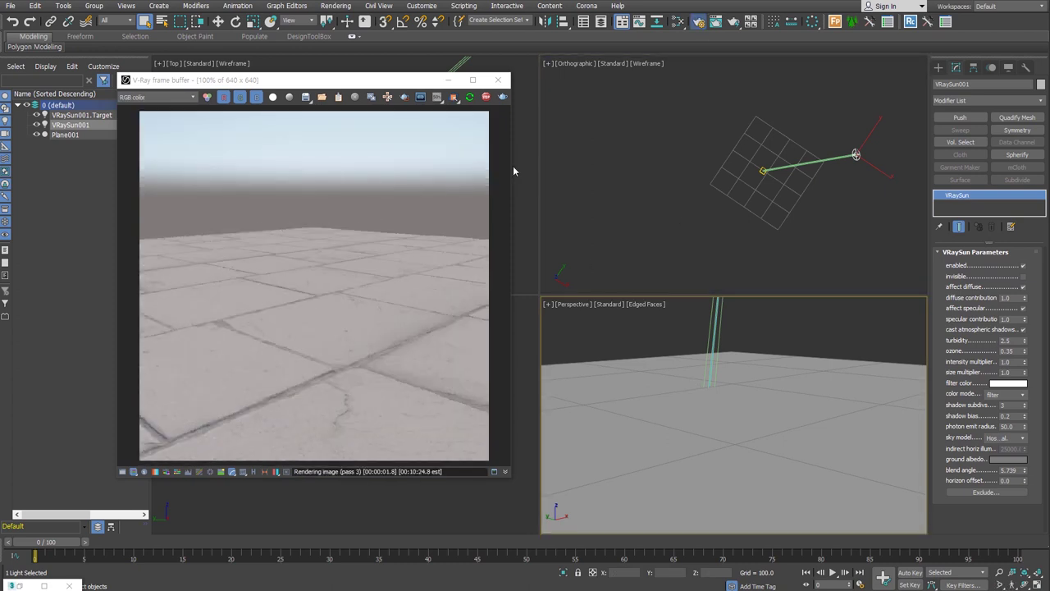
key("F10")
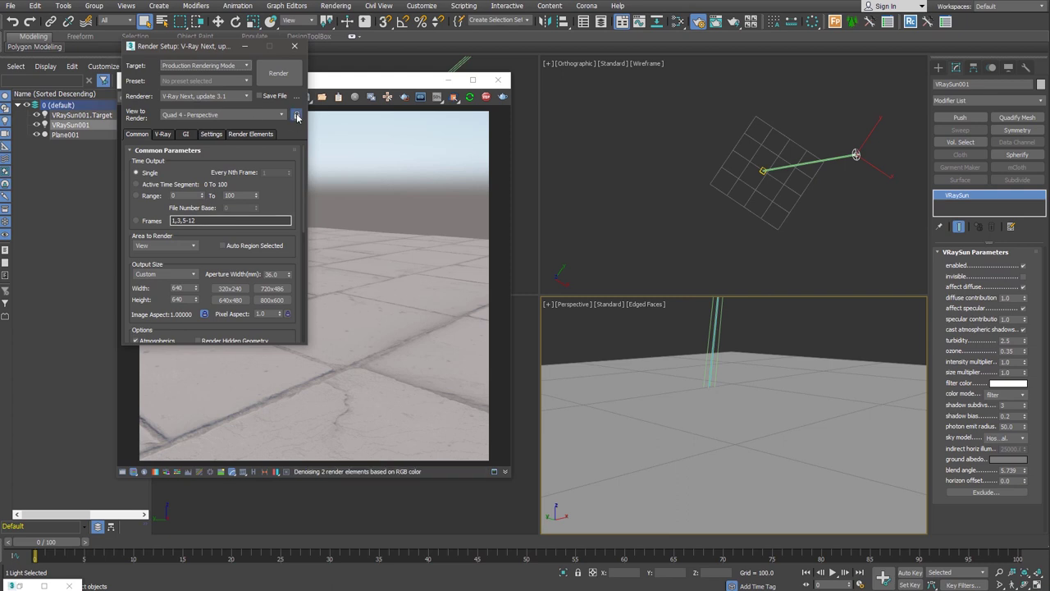
left_click(294, 45)
right_click(748, 217)
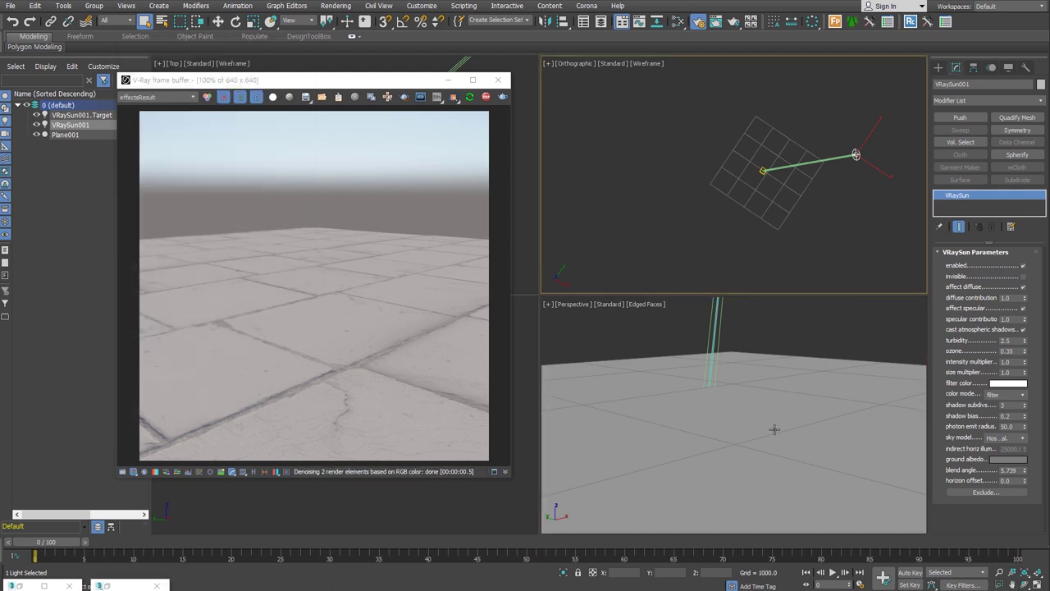
middle_click_drag(738, 205, 746, 137, "alt")
right_click(745, 136)
Move VRaySun001 down toward the horizon and slightly sideways in the Orthographic view.
left_click(775, 139)
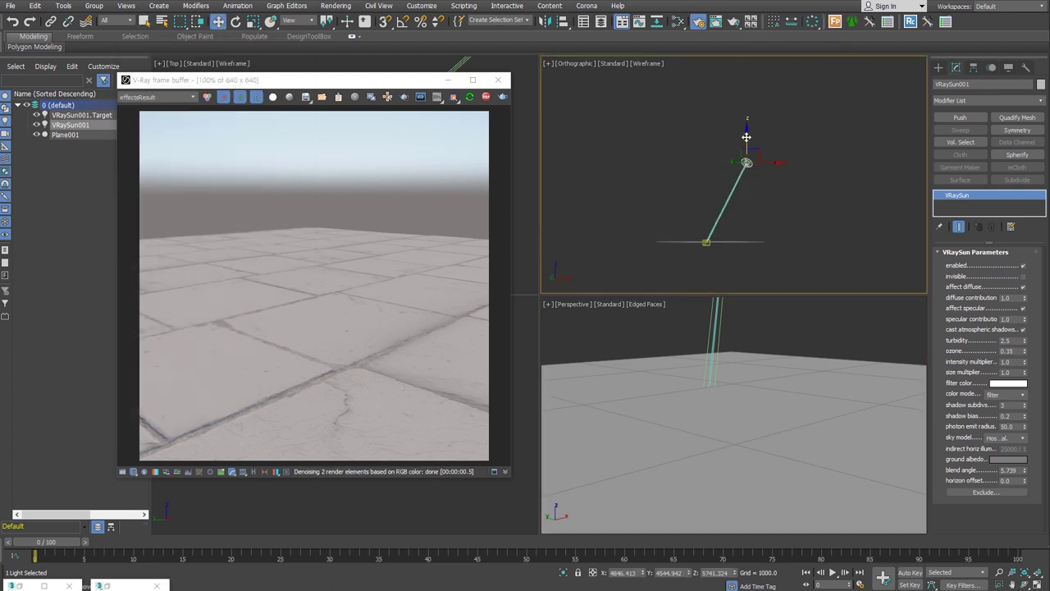
left_click_drag(747, 138, 742, 214)
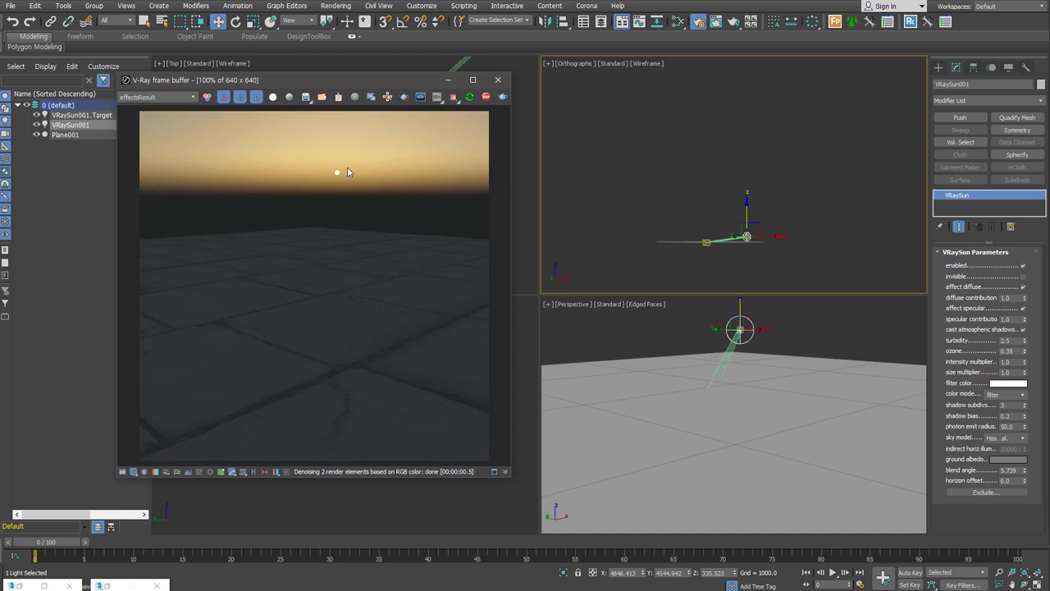
left_click_drag(746, 221, 774, 221)
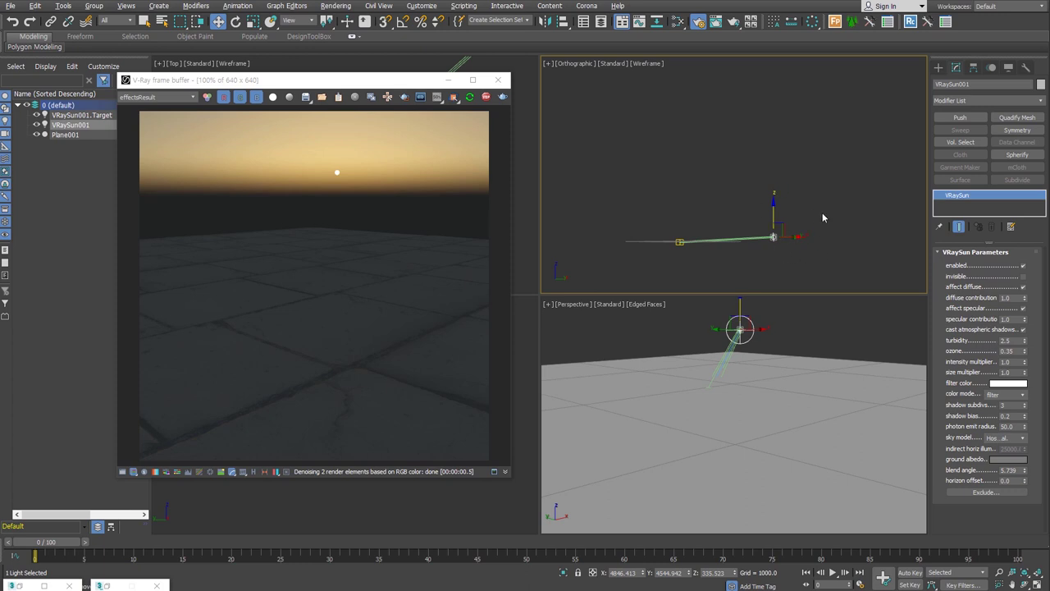
Switch the reference coordinate system to Screen and move VRaySun001 up and right.
left_click(310, 22)
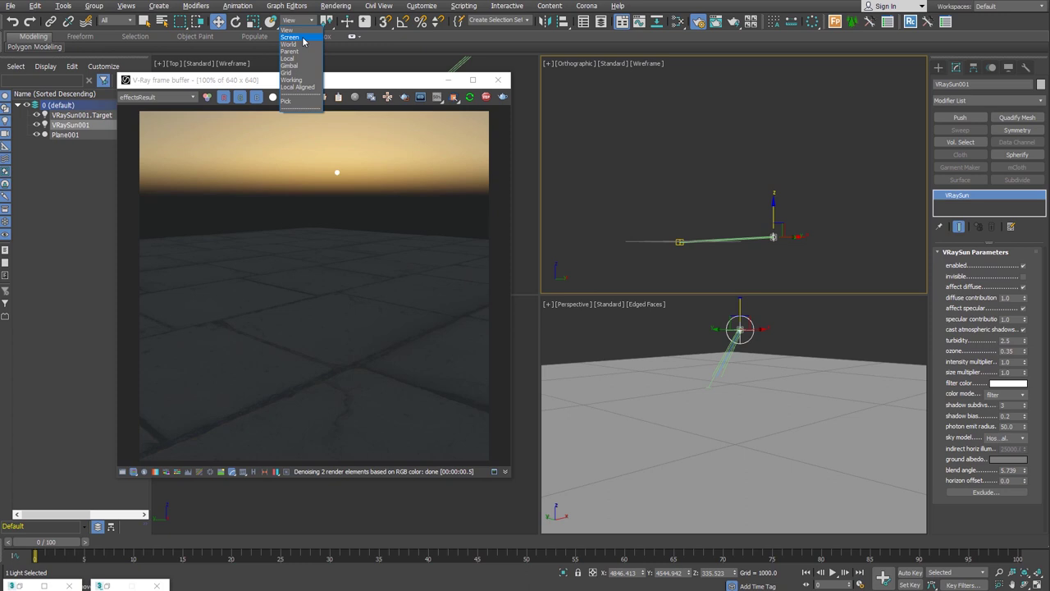
left_click(303, 38)
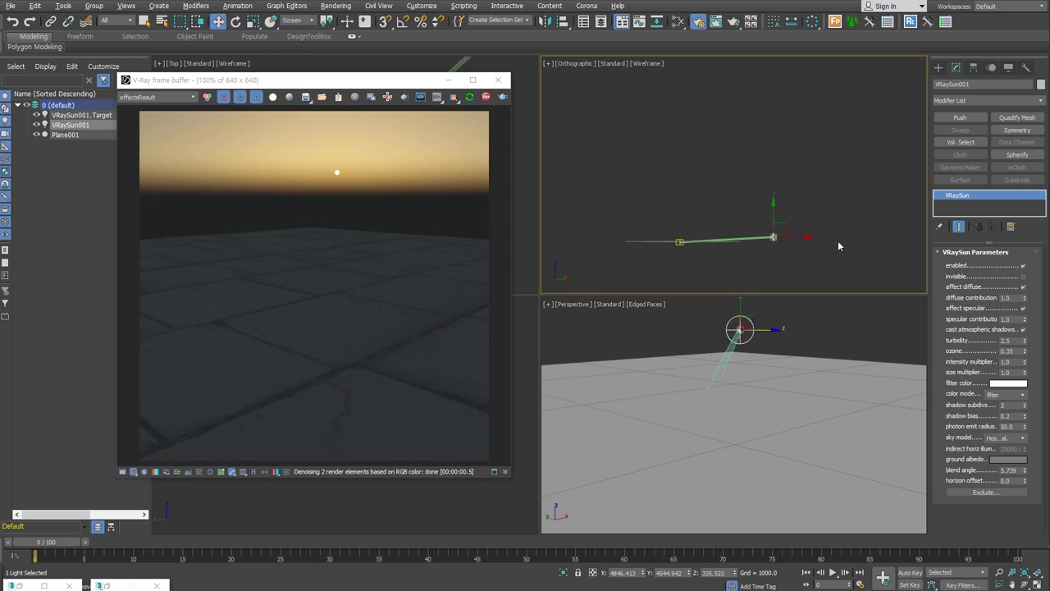
mouse_move(786, 227)
left_mouse_down()
mouse_move(802, 215)
mouse_move(771, 209)
mouse_move(745, 259)
left_mouse_up()
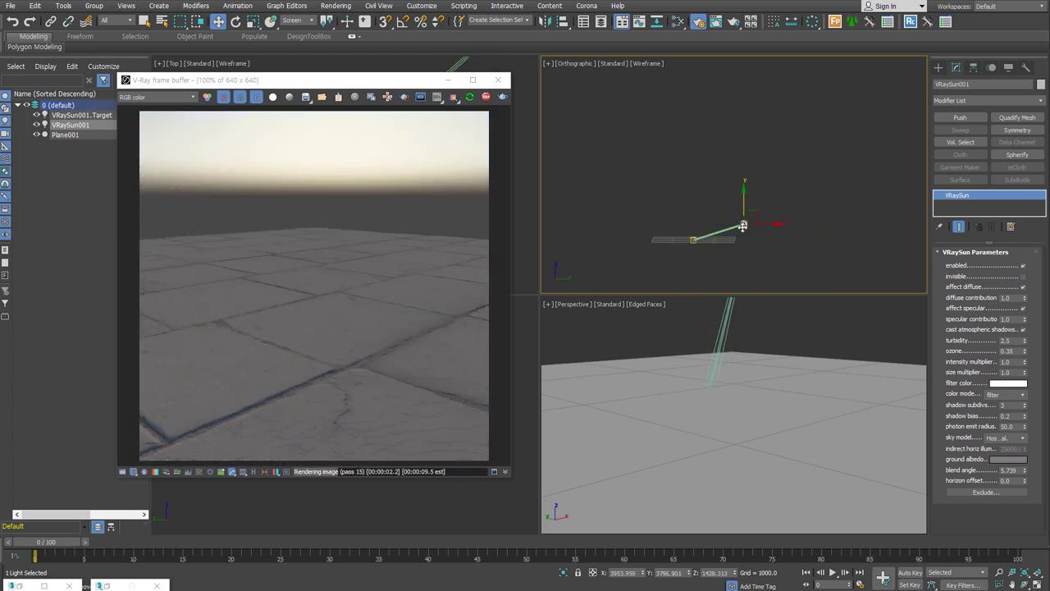
left_click_drag(654, 289, 721, 281)
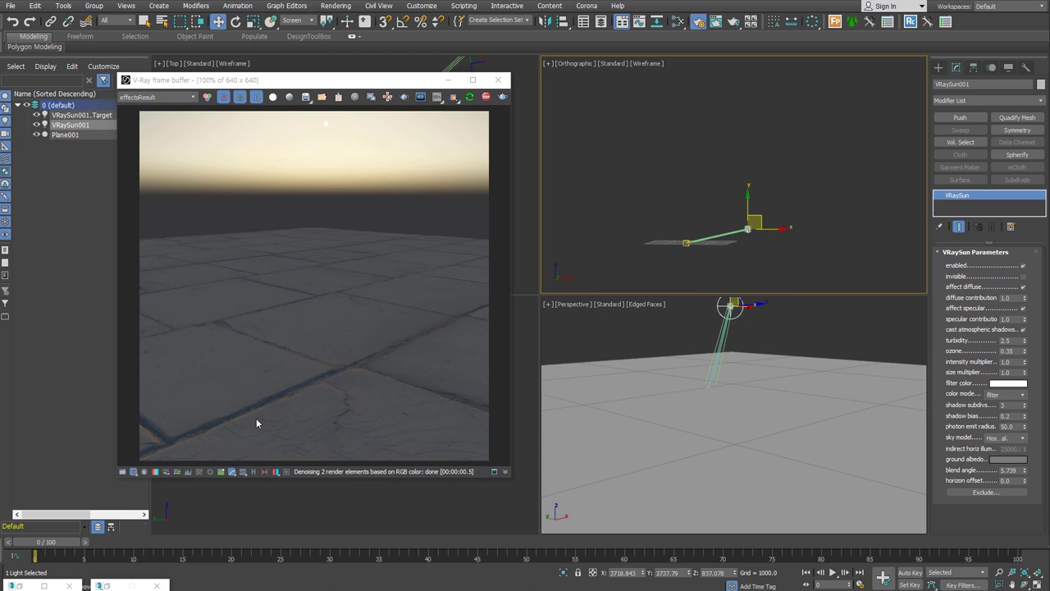
Reopen the Slate editor and add a new Bitmap node loaded with the AO tile texture.
left_click(724, 335)
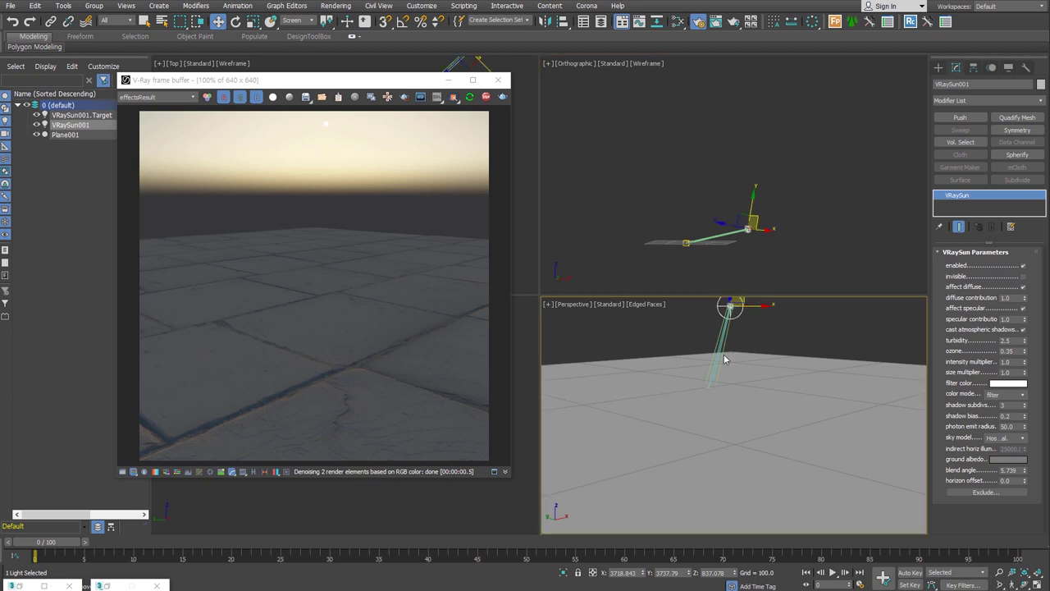
left_click(677, 23)
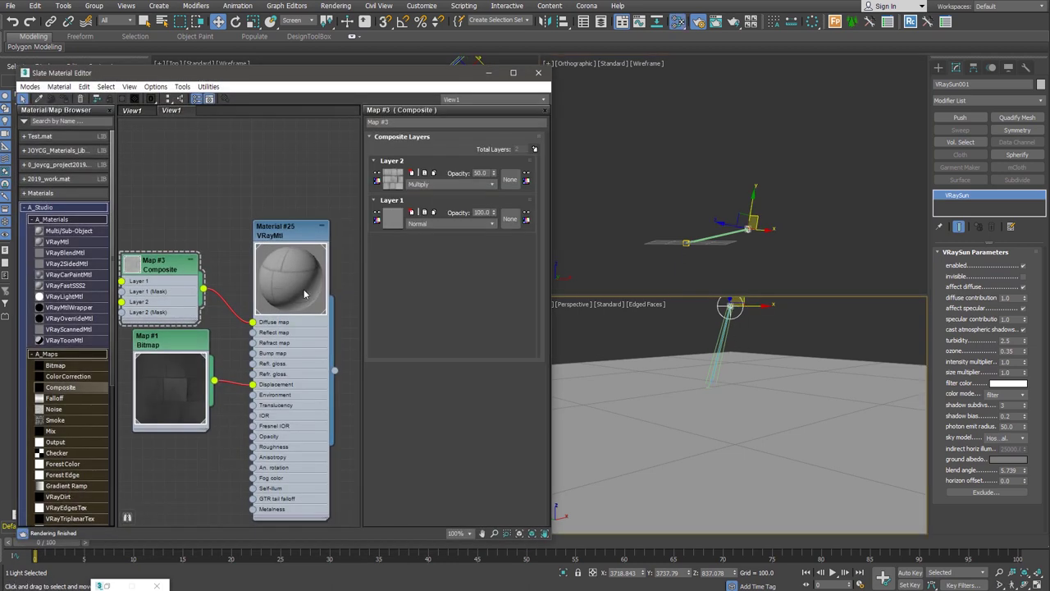
left_click_drag(164, 425, 164, 462)
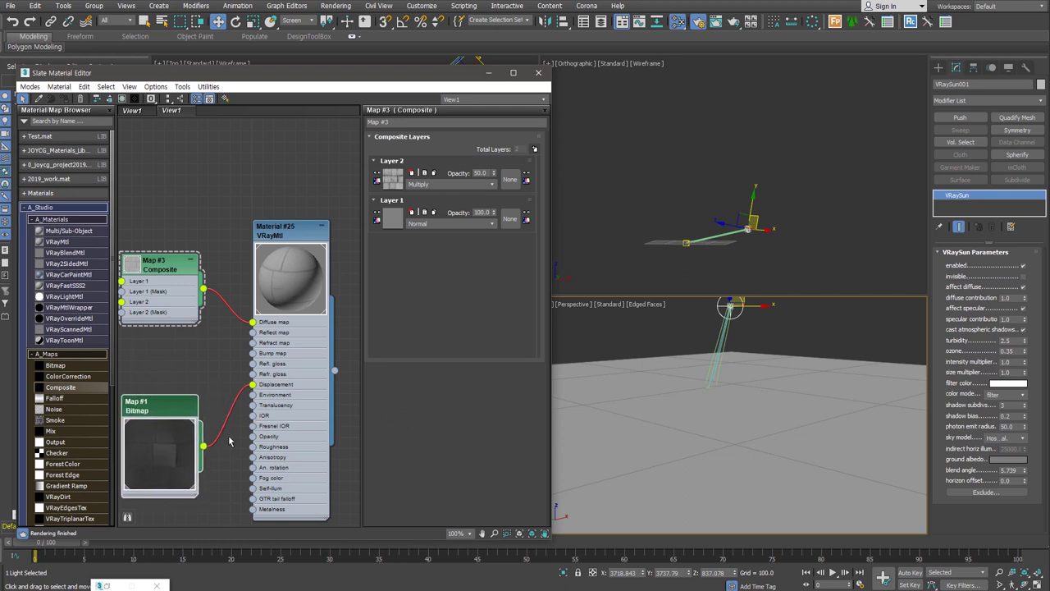
left_click_drag(189, 398, 174, 334, "shift")
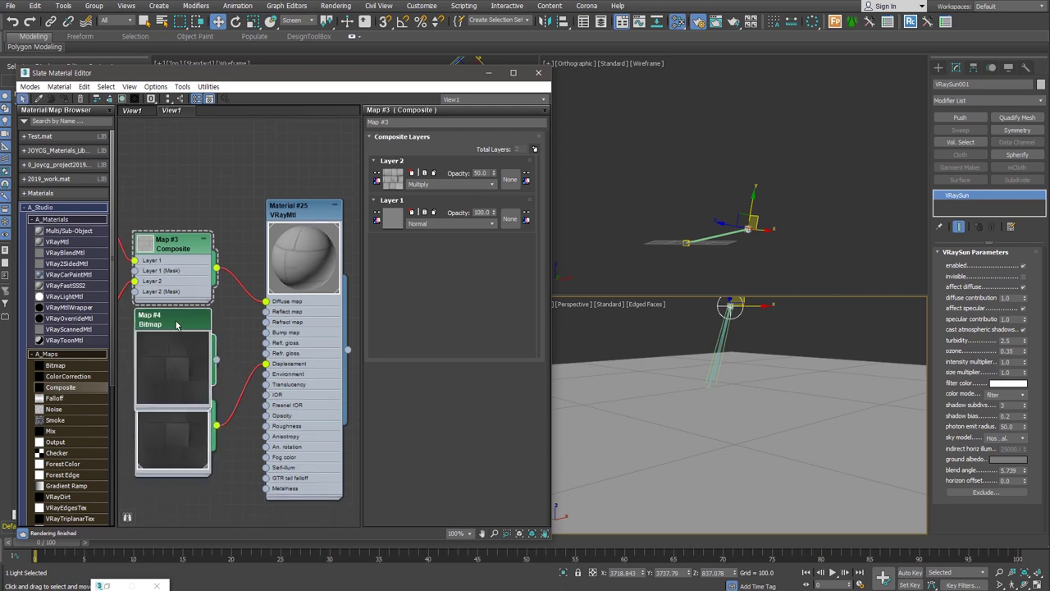
double_click(185, 324)
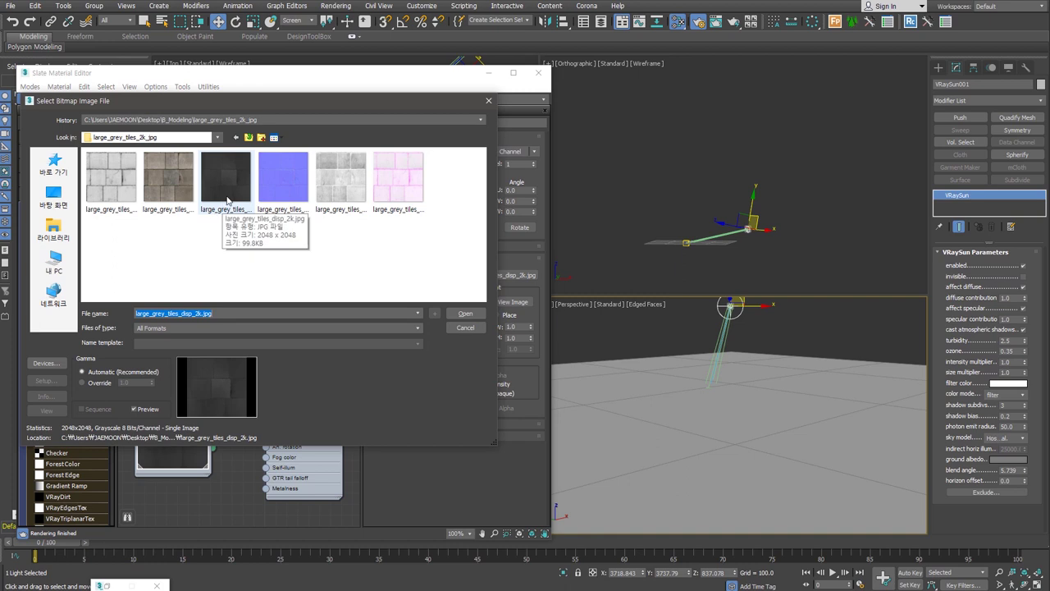
left_click(340, 187)
left_click(123, 194)
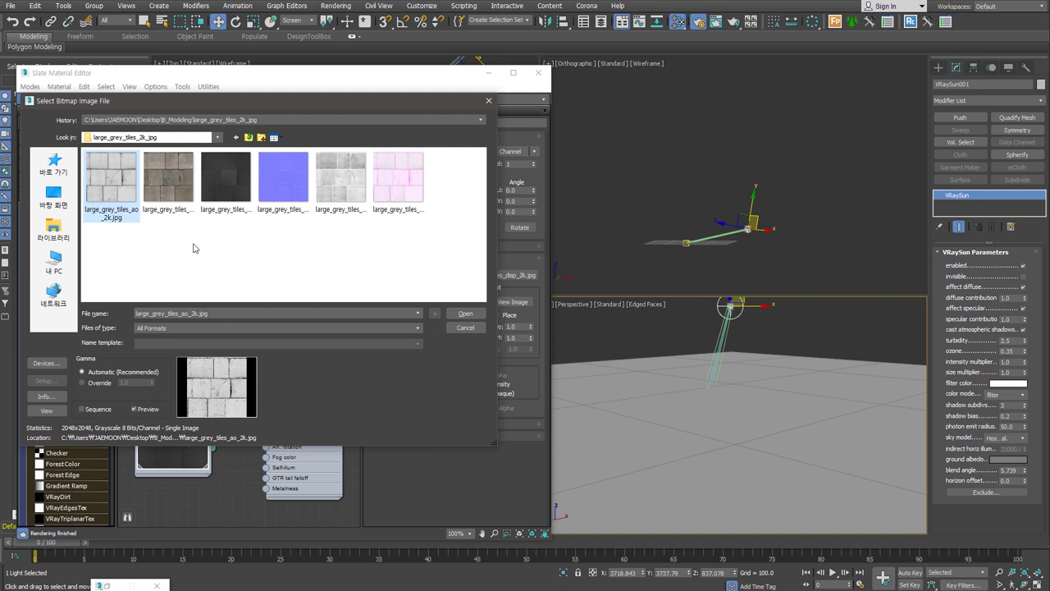
mouse_move(112, 179)
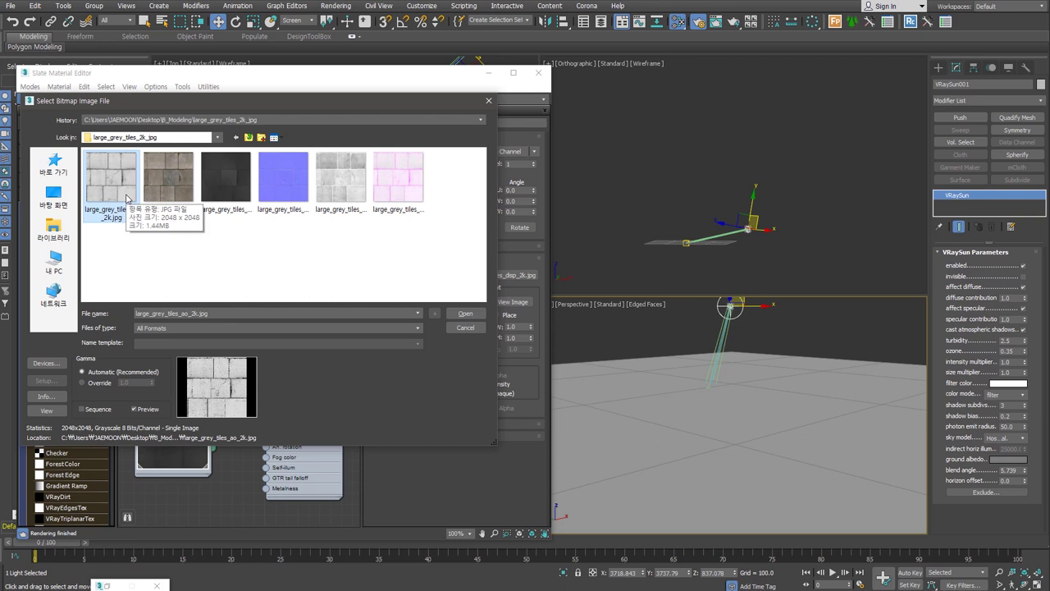
double_click(127, 198)
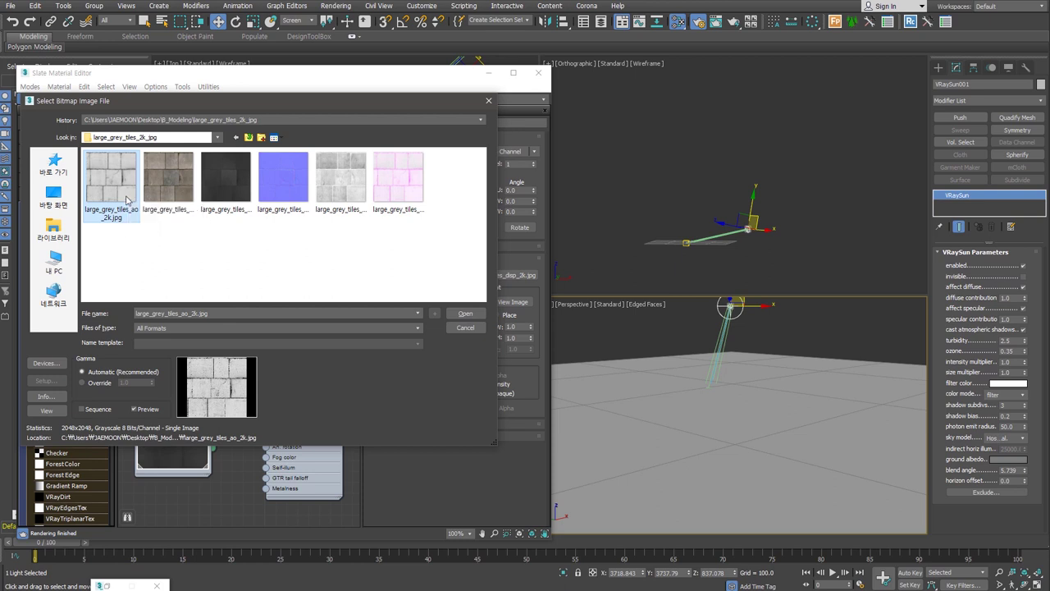
Wire the new Bitmap Map #4 into Material #25's Reflection Glossiness and Reflect slots.
left_click_drag(216, 361, 268, 345)
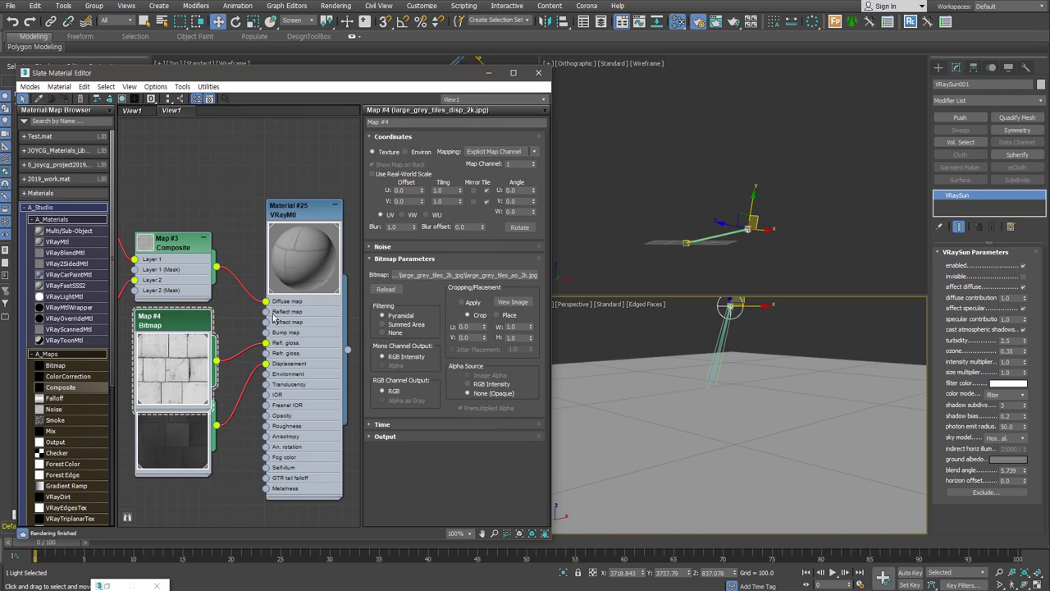
left_click(304, 234)
middle_click_drag(214, 344, 236, 343)
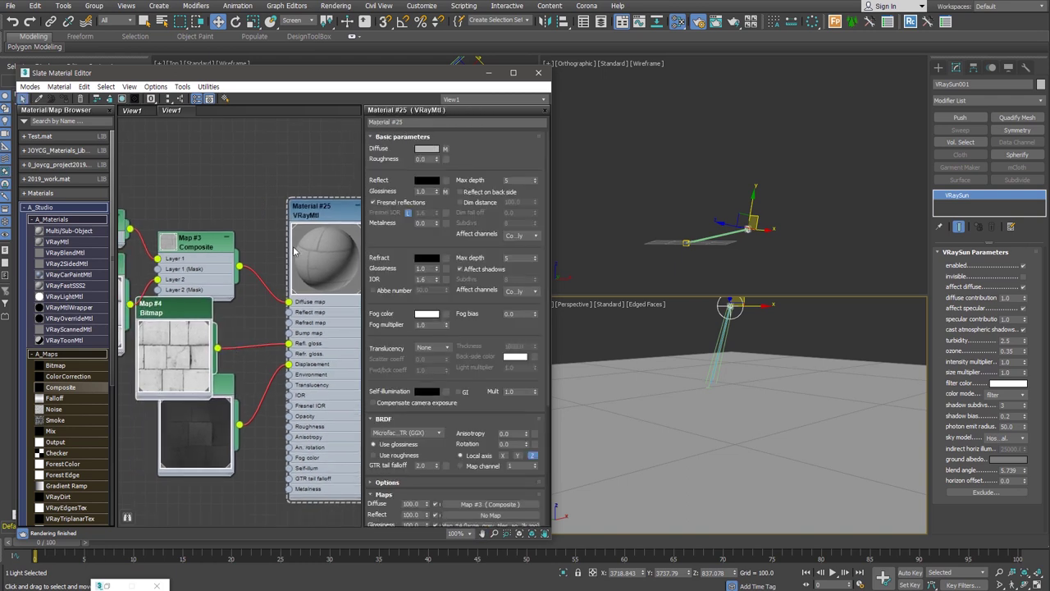
middle_click_drag(314, 251, 287, 248)
left_click_drag(190, 344, 262, 309)
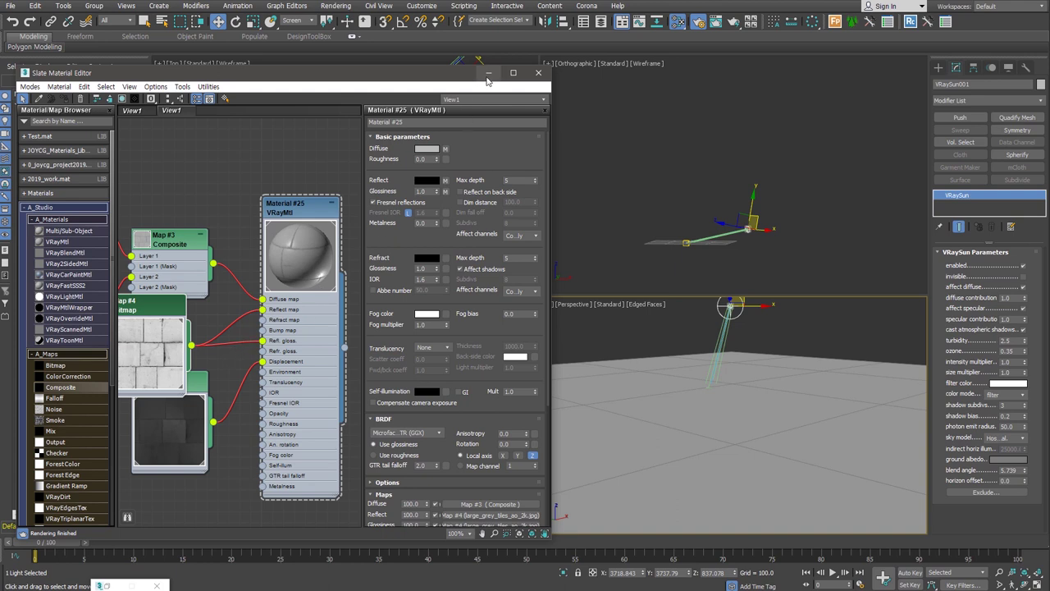
Hide the Slate editor, raise VRaySun001 higher, and orbit Perspective to look down on the floor.
left_click(489, 73)
mouse_move(389, 82)
left_mouse_down()
mouse_move(469, 98)
mouse_move(403, 99)
left_mouse_up()
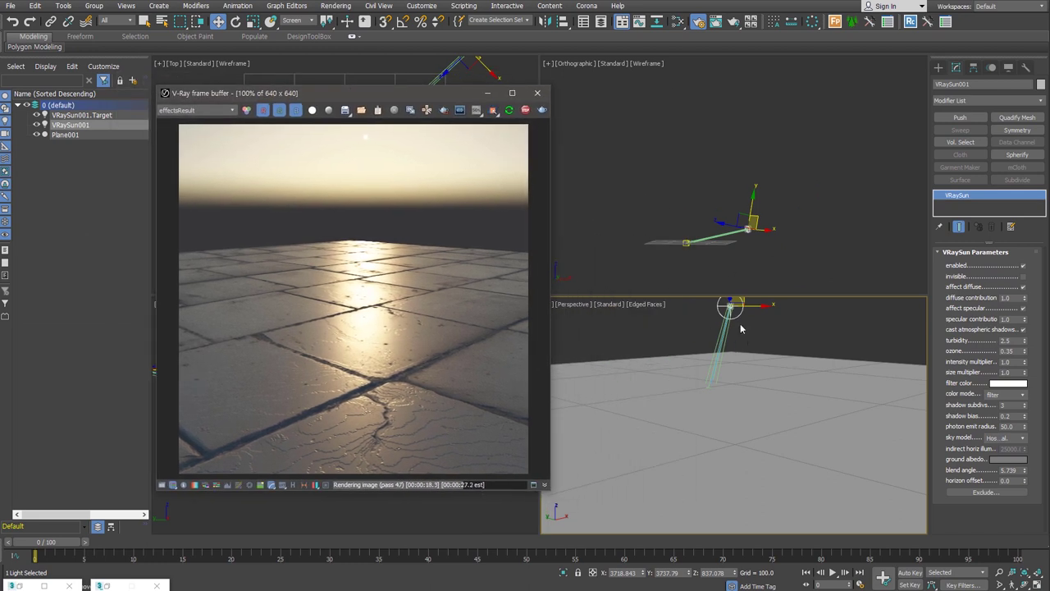
left_click_drag(760, 215, 757, 196)
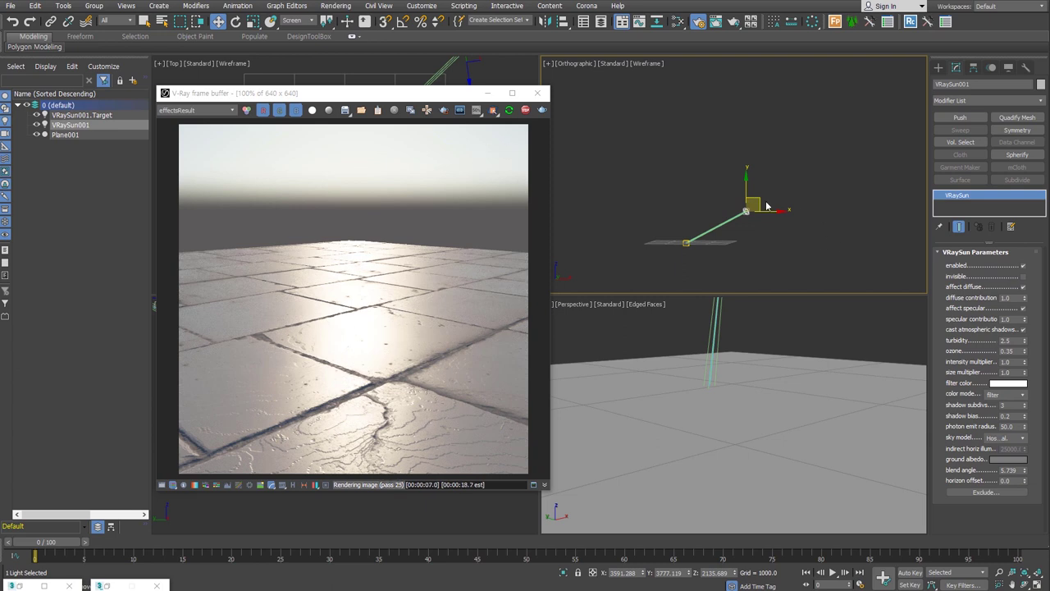
left_click_drag(767, 206, 763, 156)
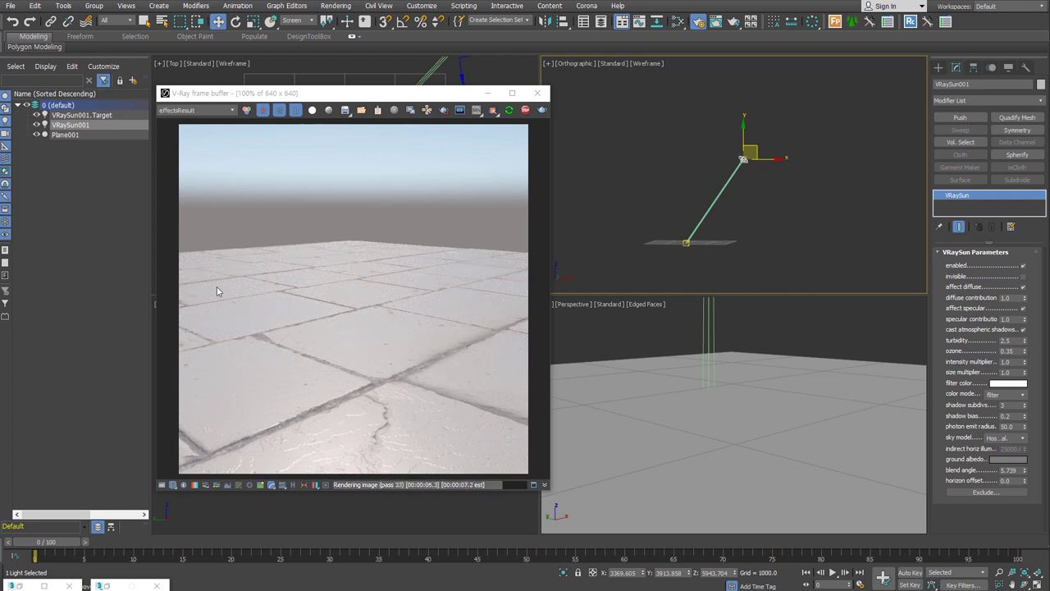
mouse_move(900, 452)
middle_mouse_down("alt")
mouse_move(815, 474)
mouse_move(876, 504)
middle_mouse_up("alt")
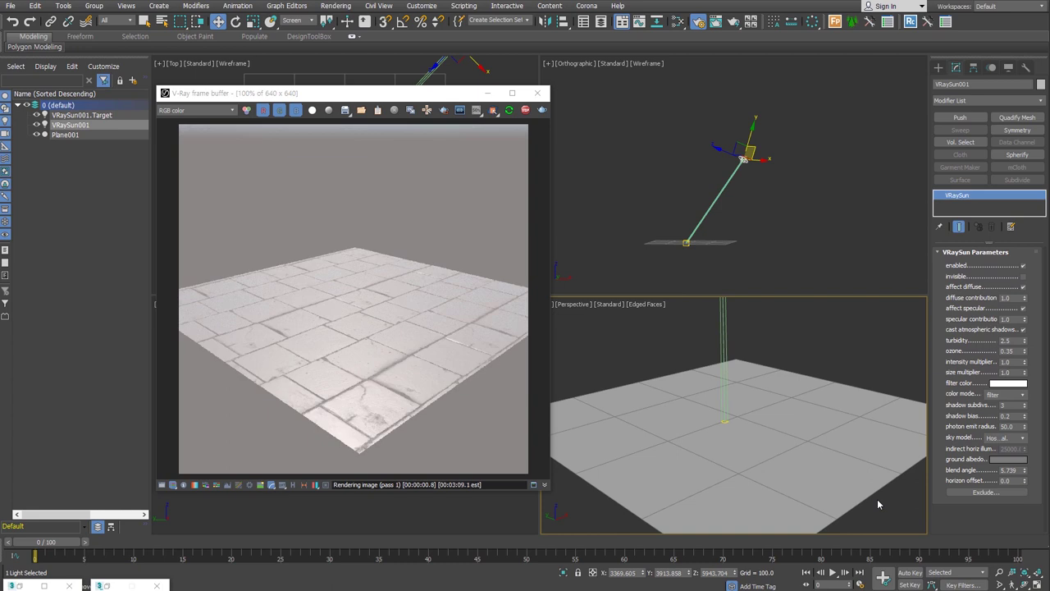
Move the sun near overhead, lower the Perspective view to show blue sky, and select Plane001.
middle_click_drag(740, 227, 686, 223, "alt")
left_click_drag(686, 224, 638, 210)
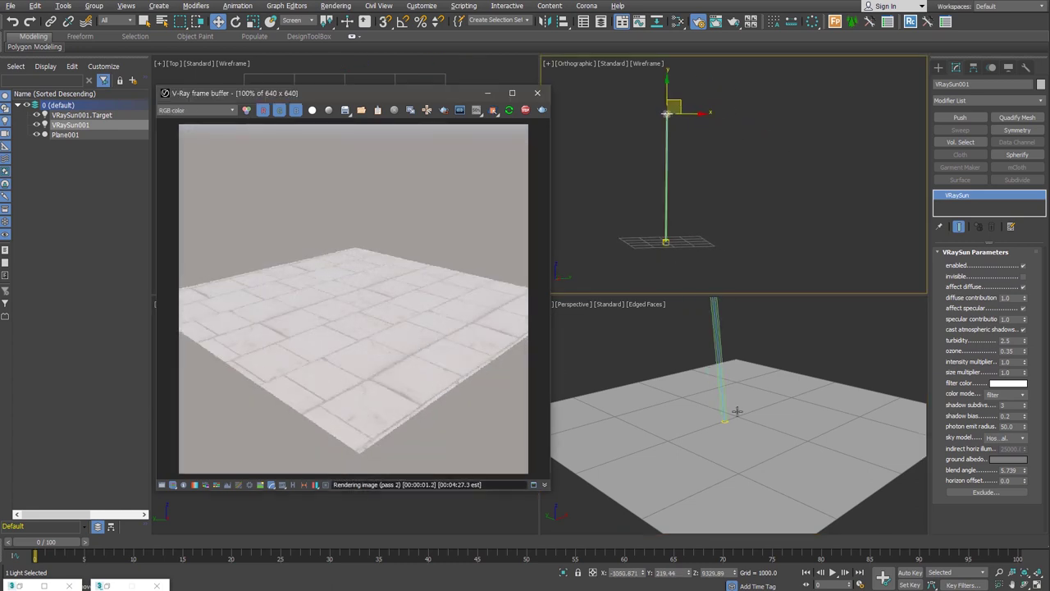
middle_click_drag(706, 394, 689, 453, "alt")
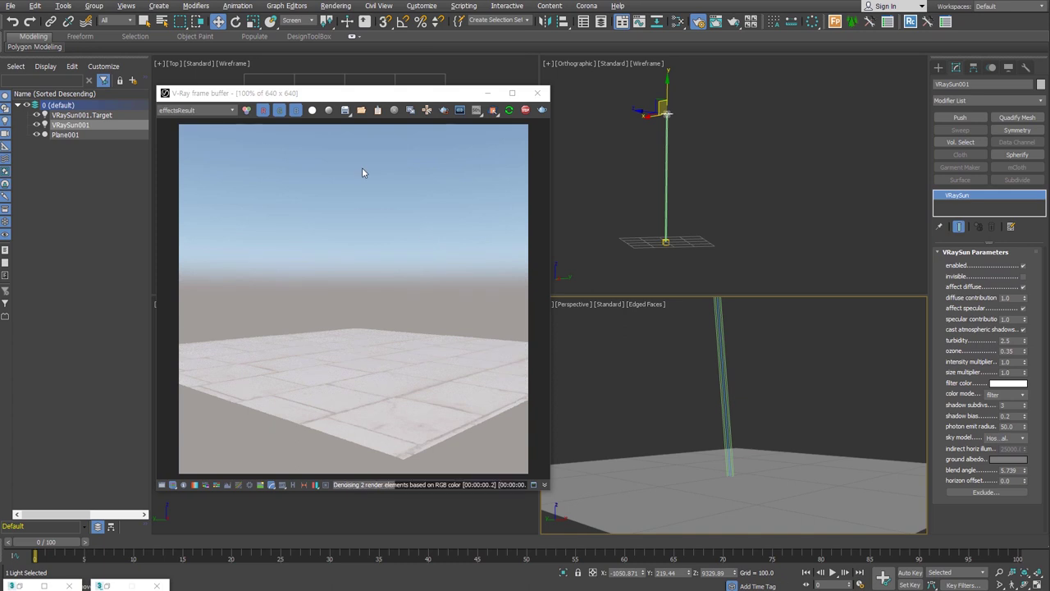
left_click_drag(666, 115, 749, 152)
left_click_drag(768, 187, 711, 216)
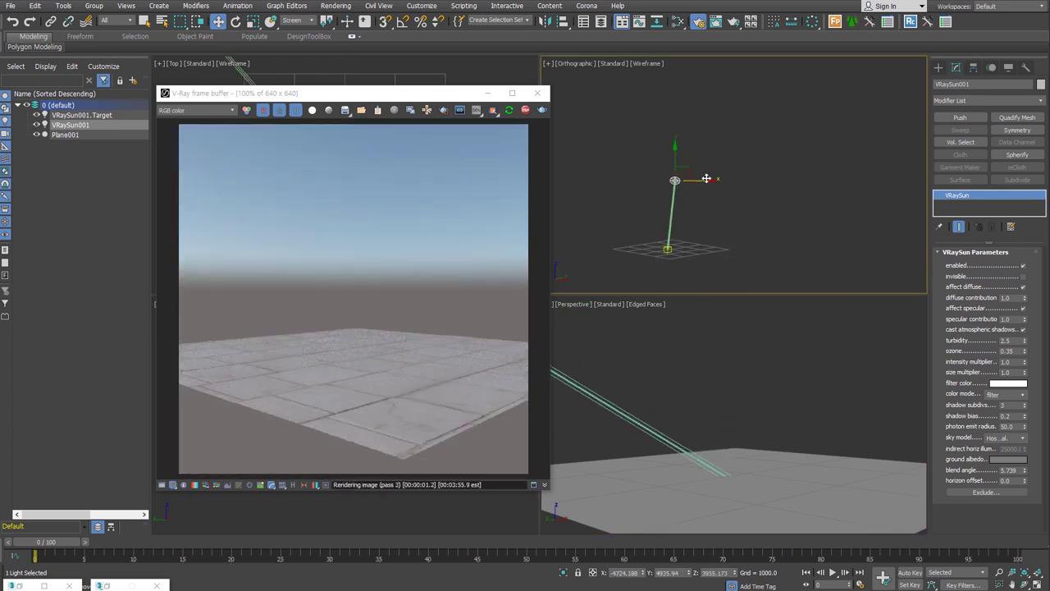
left_click(692, 491)
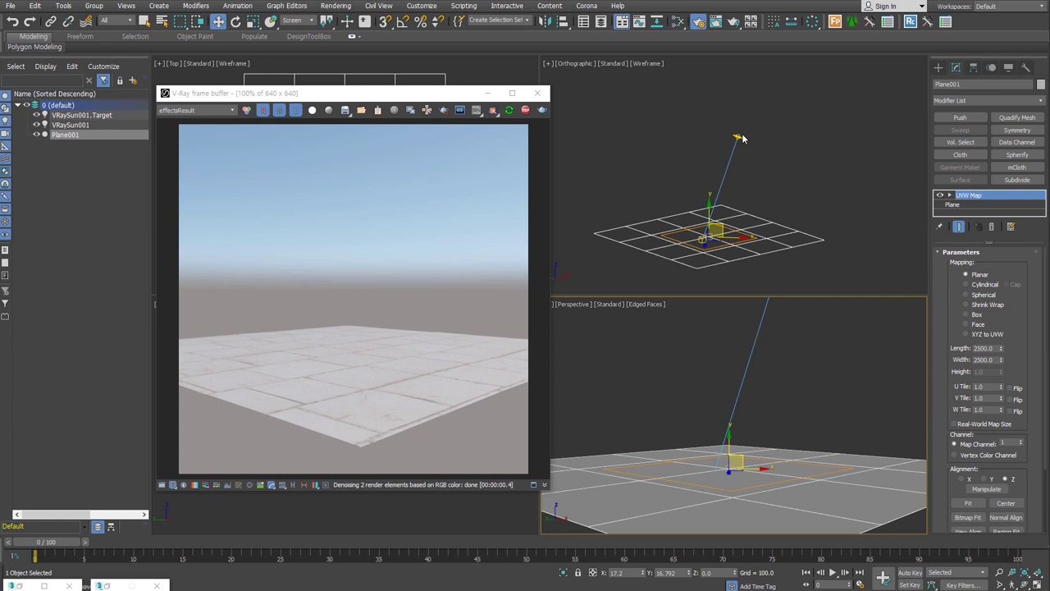
Add the bycicleP2 man-with-bicycle figure from the JOYCG_OBJ category onto the floor.
middle_click_drag(750, 427, 746, 436, "alt")
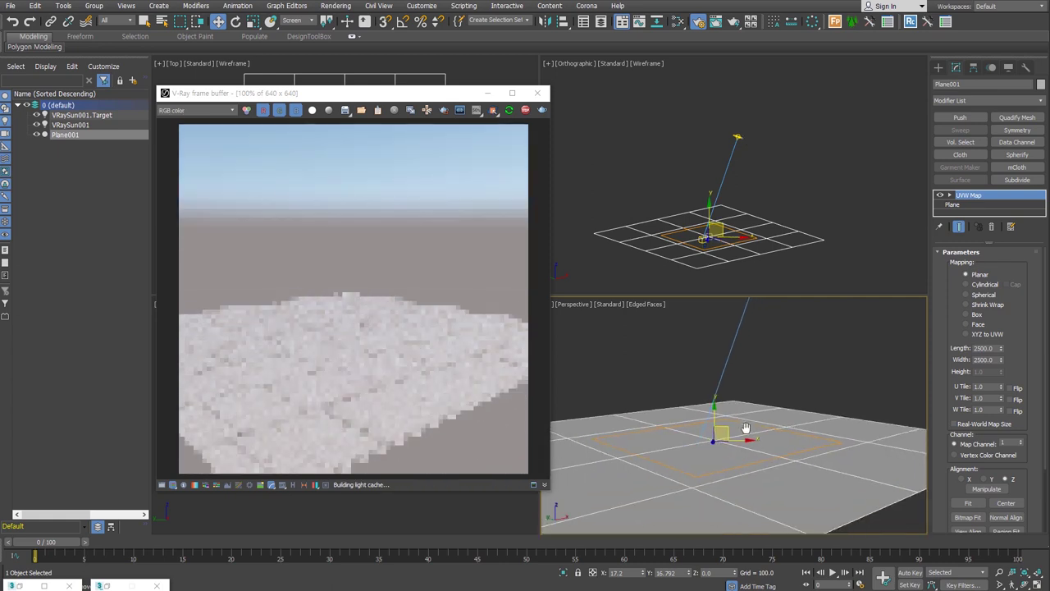
left_click(938, 67)
left_click(988, 97)
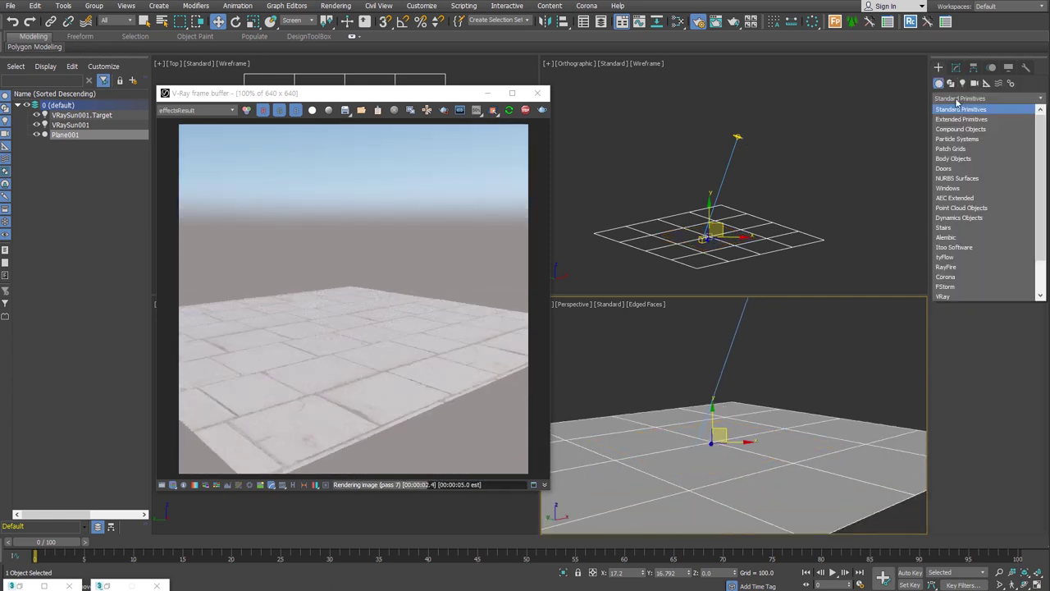
scroll(977, 266, "down", 2)
left_click(971, 294)
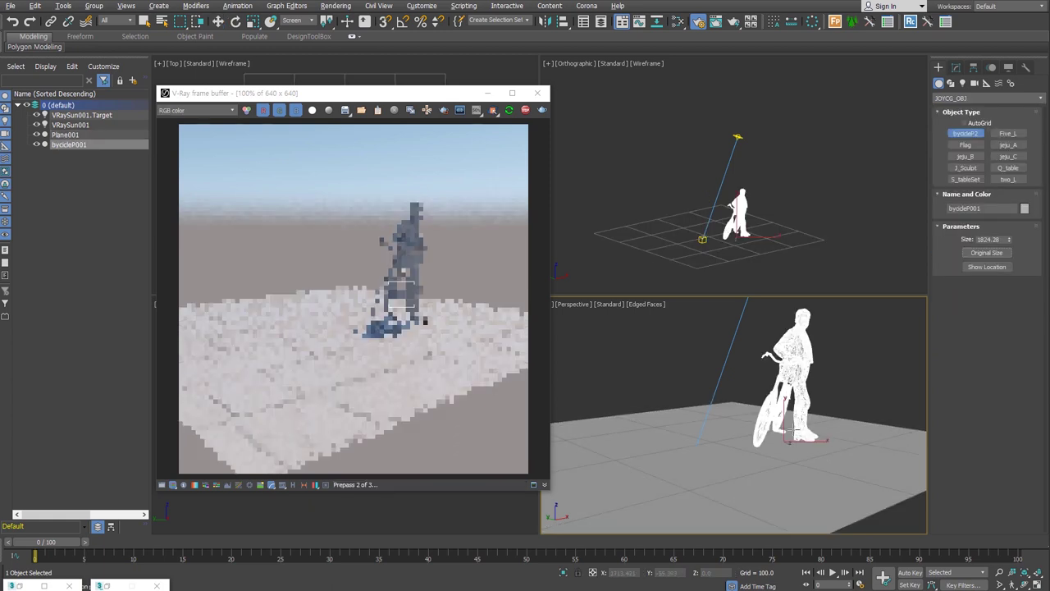
Move VRaySun001 left so the figure casts a shadow, and turn on the safe frame.
middle_click_drag(793, 456, 771, 449, "alt")
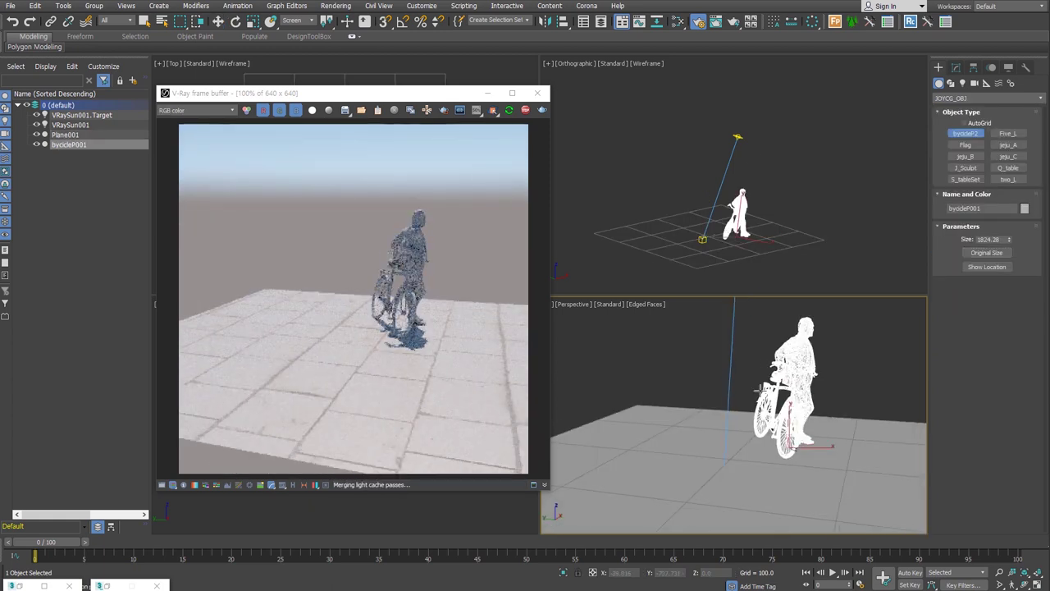
middle_click(770, 146)
left_click(738, 138)
key("w")
left_click_drag(760, 137, 716, 134)
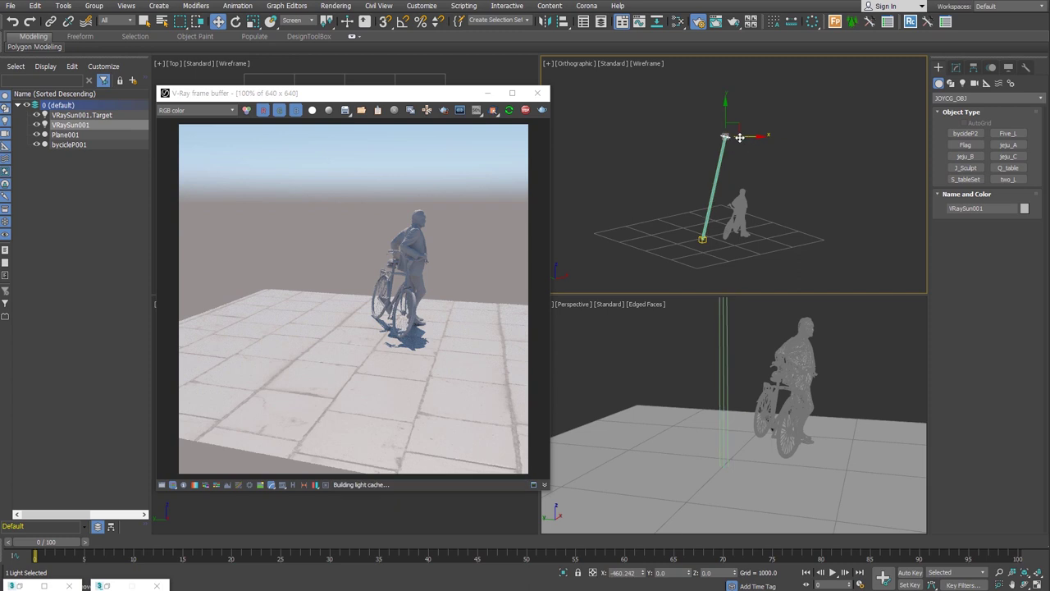
middle_click_drag(787, 410, 799, 435, "alt")
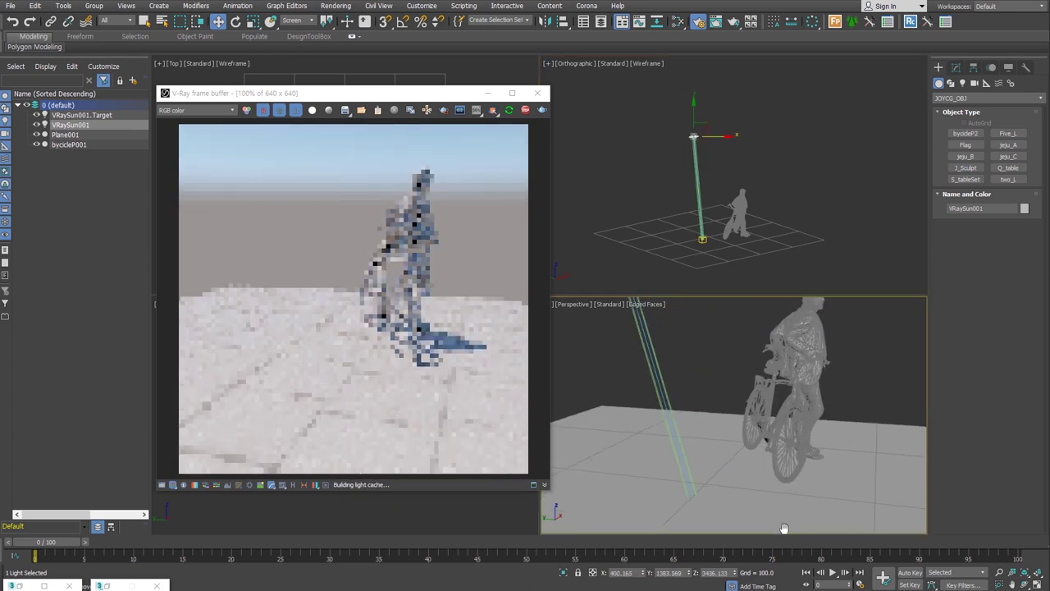
key("shift+f")
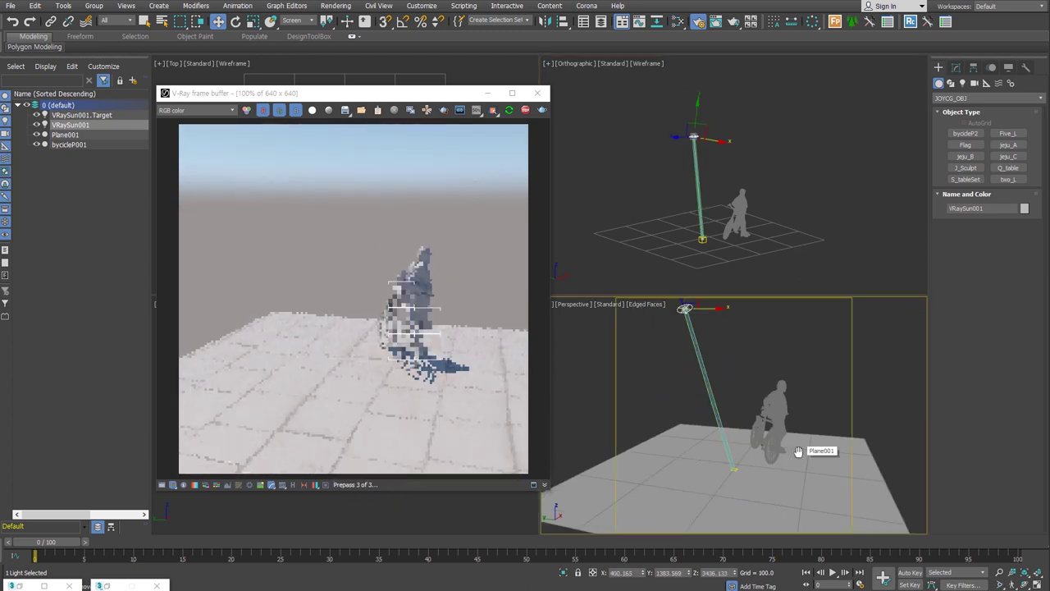
middle_click_drag(793, 461, 772, 448, "ctrl+alt")
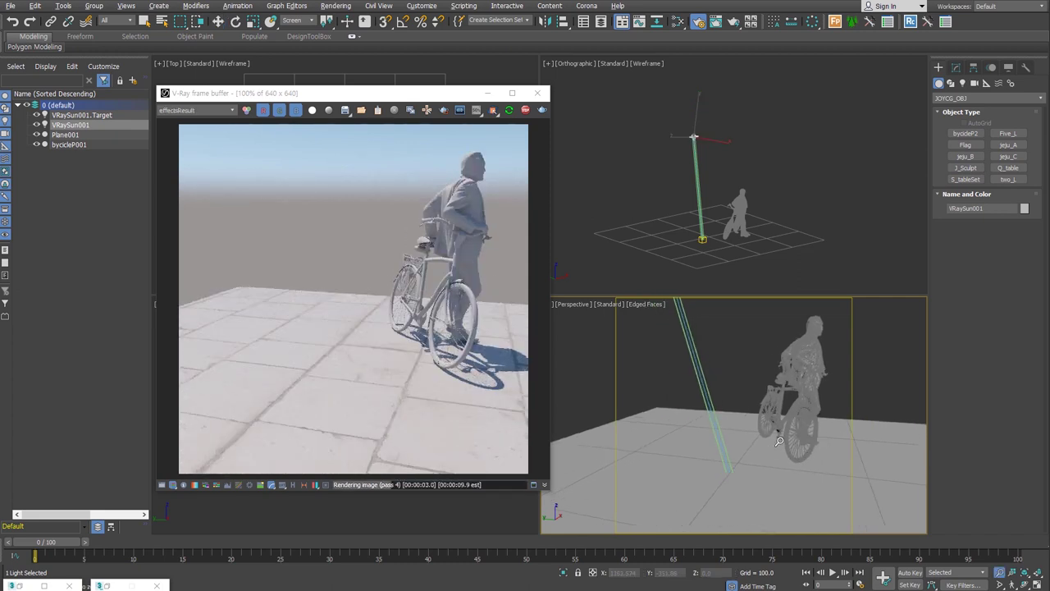
Select VRaySun001, restart the interactive render, and set Turbidity to 6.0, then 9.0.
left_click(794, 348)
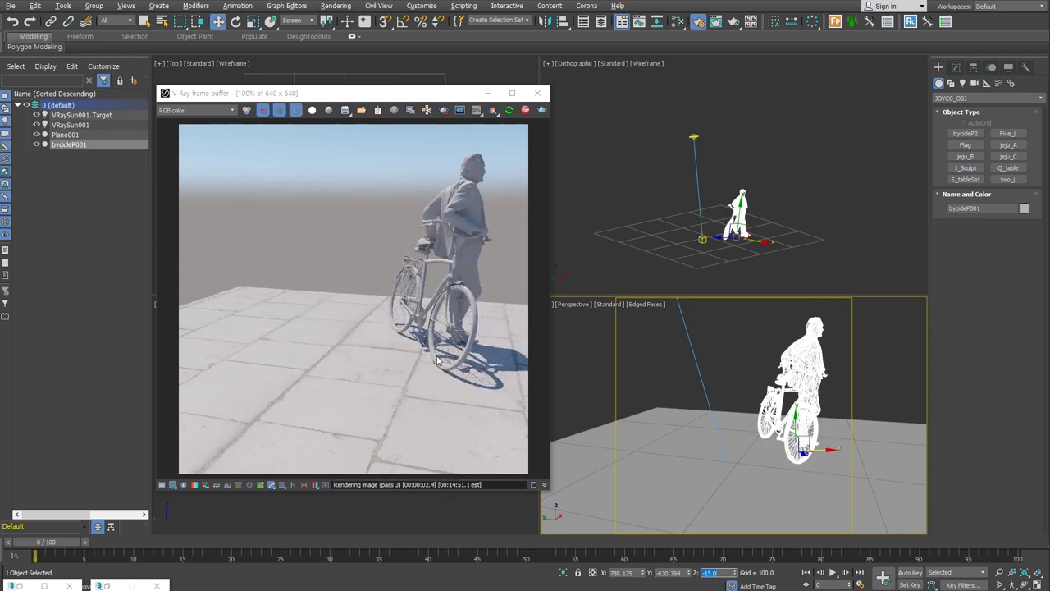
middle_click_drag(796, 220, 820, 229, "alt")
left_click(719, 135)
left_click(956, 67)
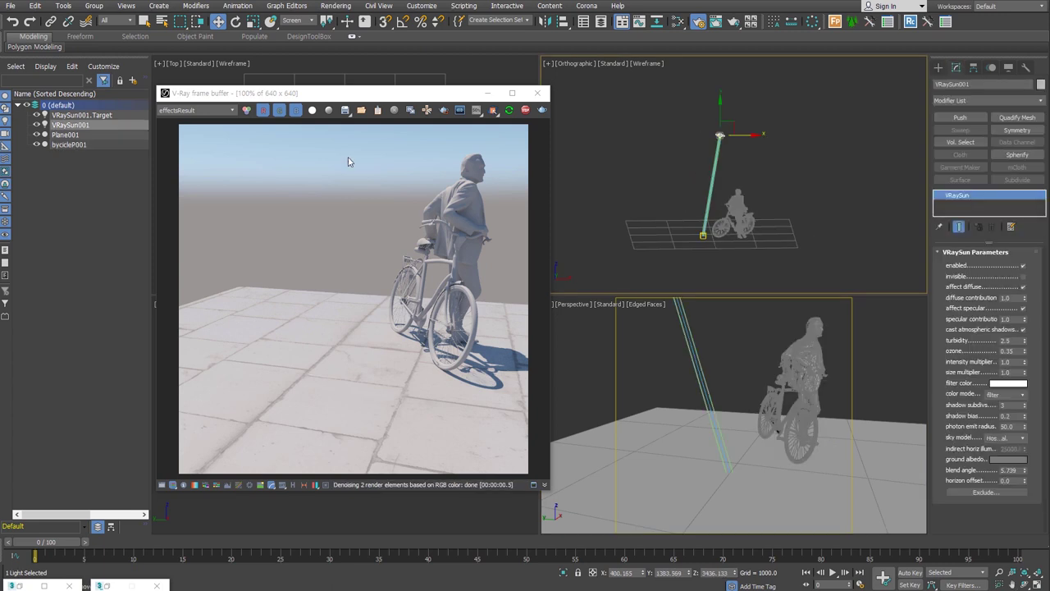
left_click(1023, 350)
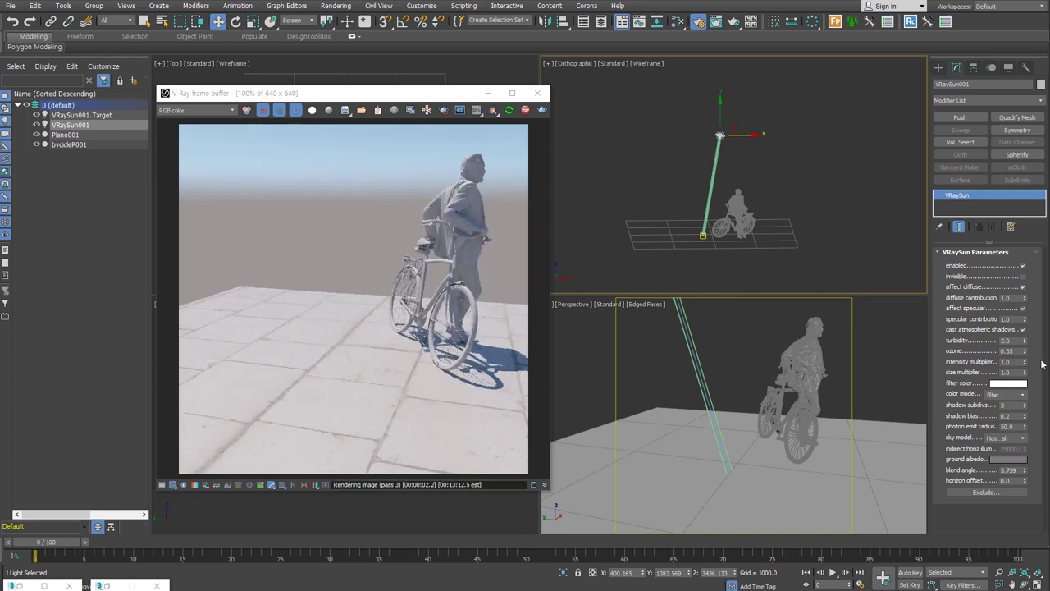
double_click(1010, 340)
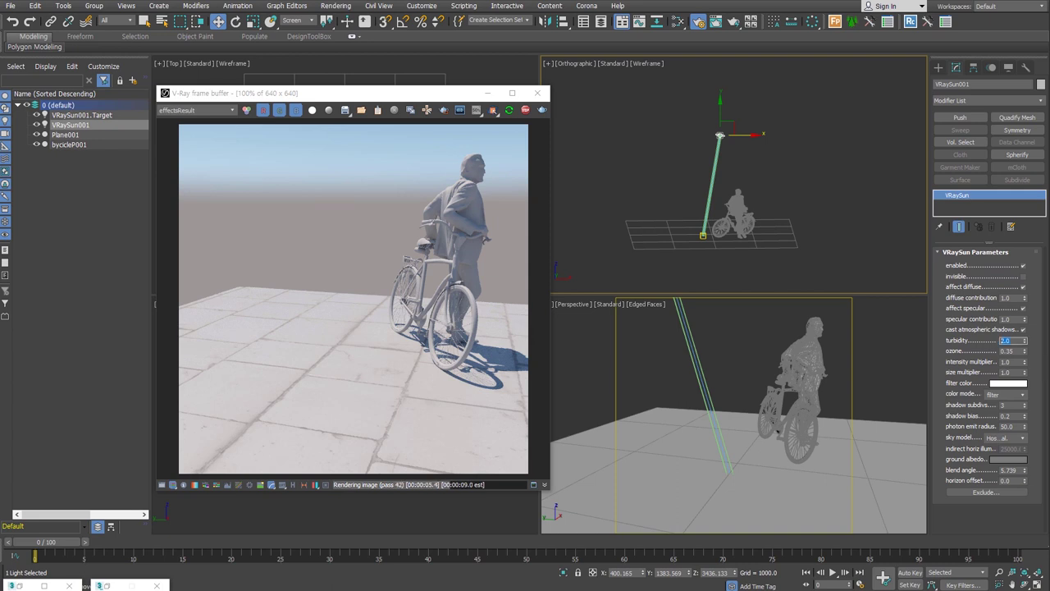
type("6")
key("Return")
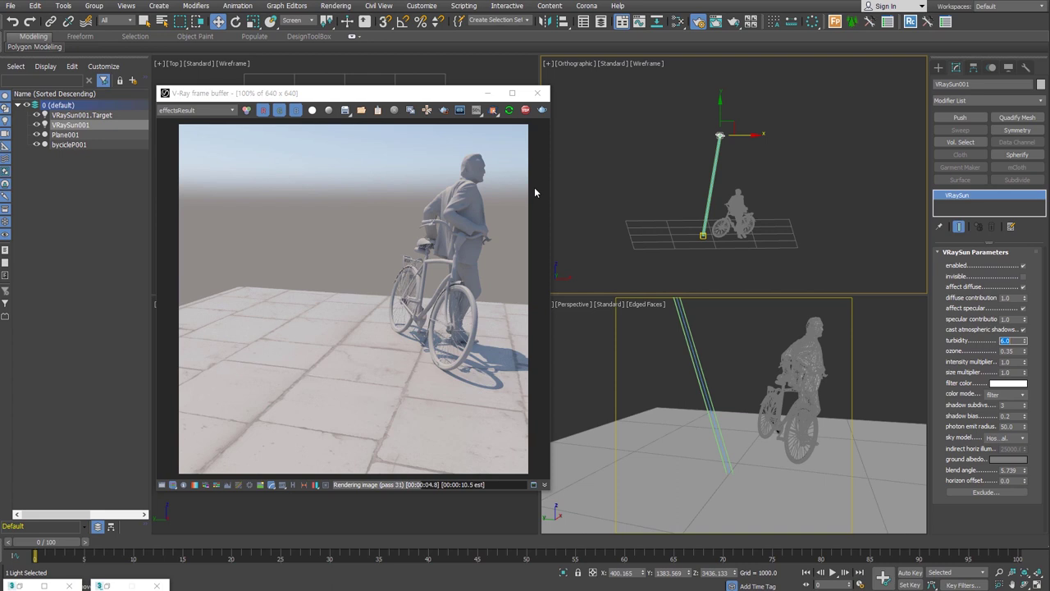
type("9")
key("Return")
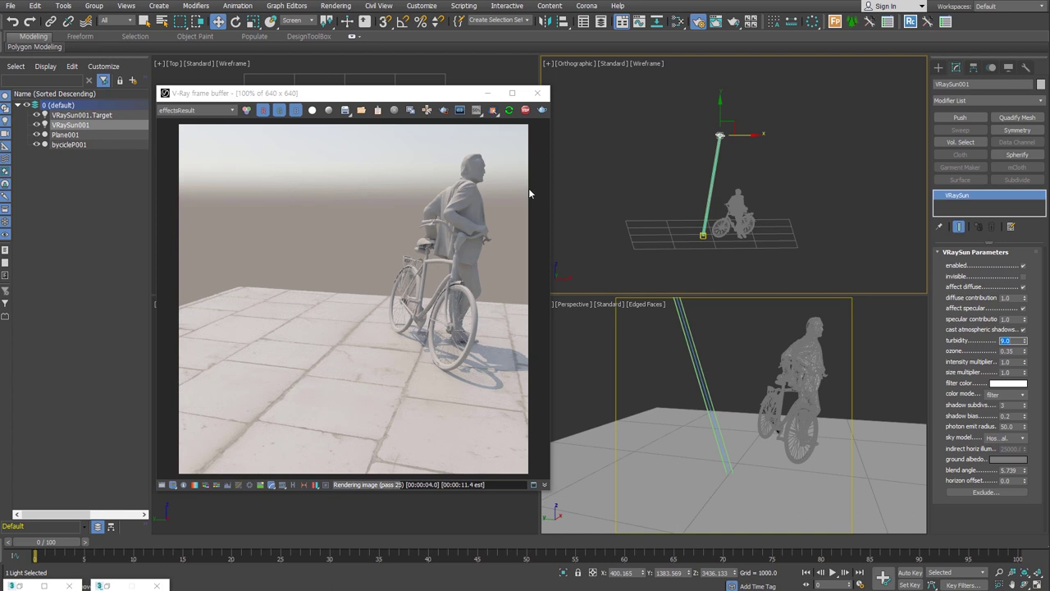
Move the VRaySun down toward the horizon, then over toward the bike and up.
mouse_move(768, 225)
middle_mouse_down("alt")
mouse_move(773, 196)
mouse_move(785, 218)
mouse_move(848, 211)
mouse_move(739, 152)
middle_mouse_up("alt")
left_click_drag(699, 127, 577, 149)
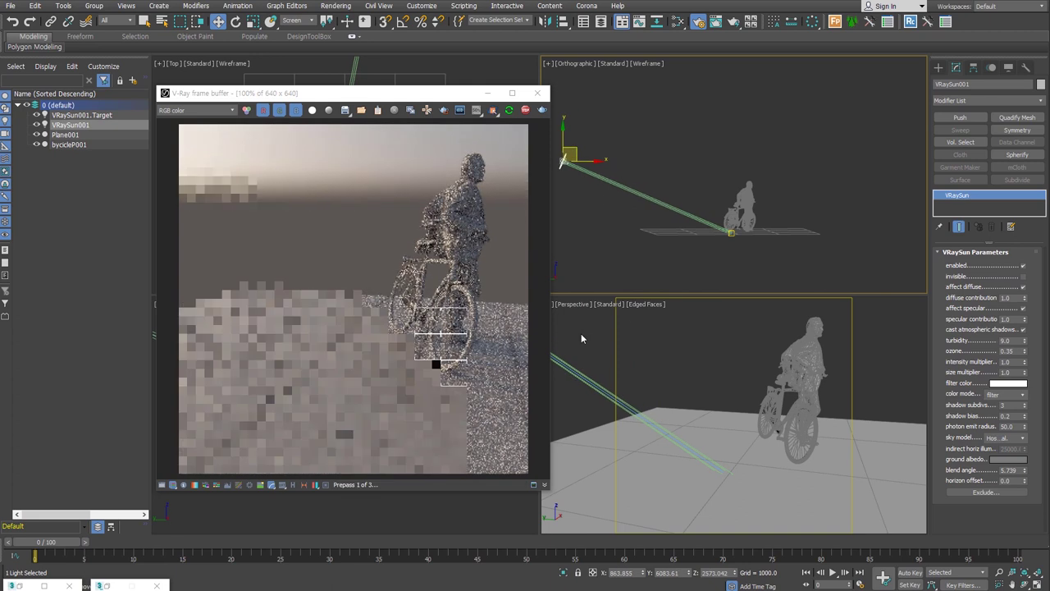
left_click_drag(578, 152, 581, 182)
middle_click_drag(581, 182, 755, 321, "alt")
mouse_move(619, 186)
left_mouse_down()
mouse_move(624, 169)
mouse_move(663, 173)
mouse_move(703, 195)
left_mouse_up()
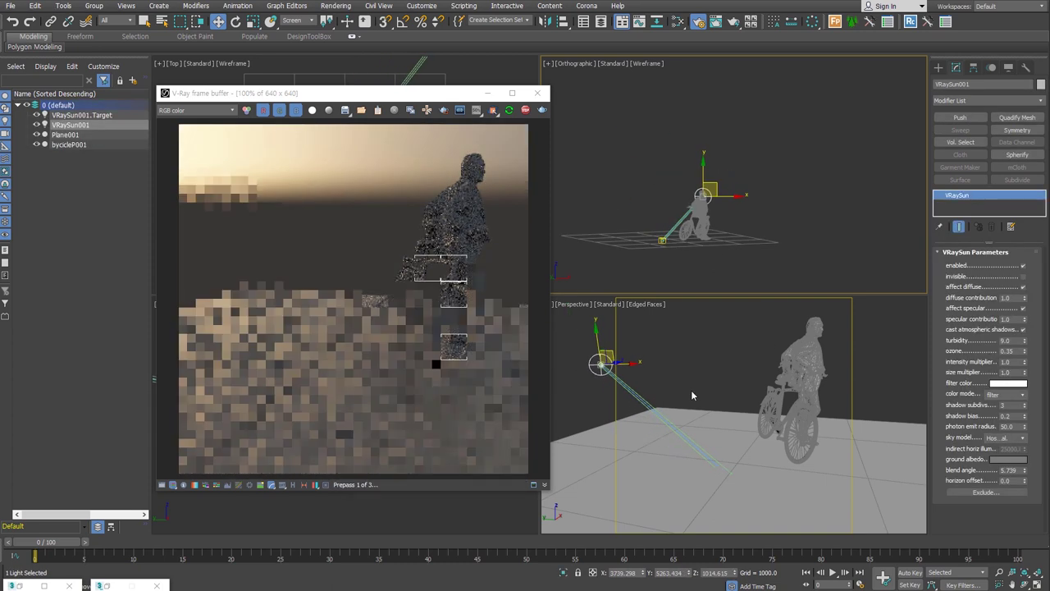
mouse_move(600, 364)
left_mouse_down()
mouse_move(633, 364)
mouse_move(668, 340)
mouse_move(664, 351)
left_mouse_up()
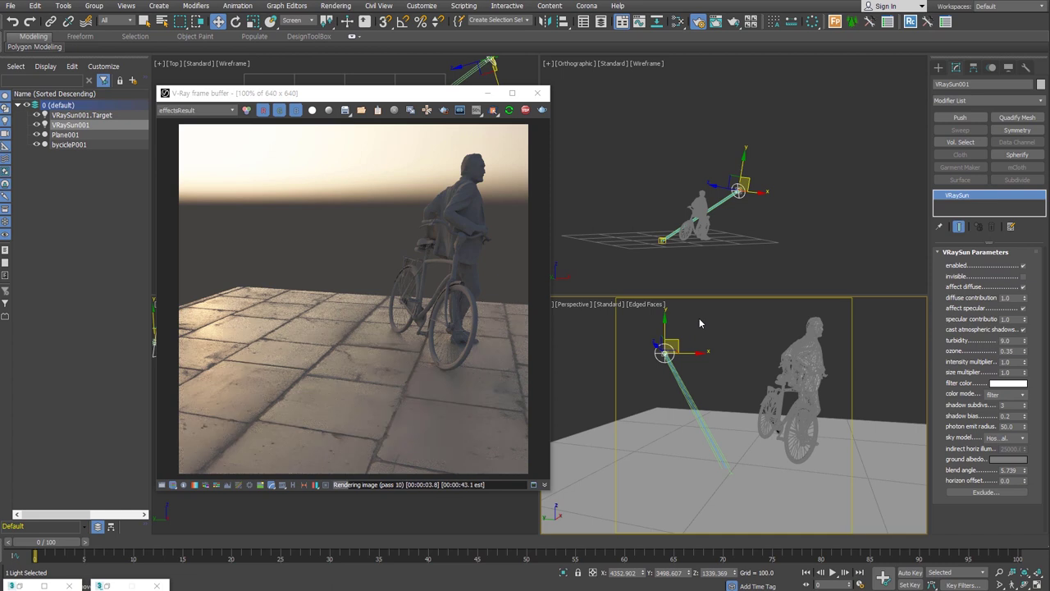
Set the sun's turbidity to 2.0, then 3.0, and raise the sun higher.
double_click(1014, 340)
type("2")
key("Return")
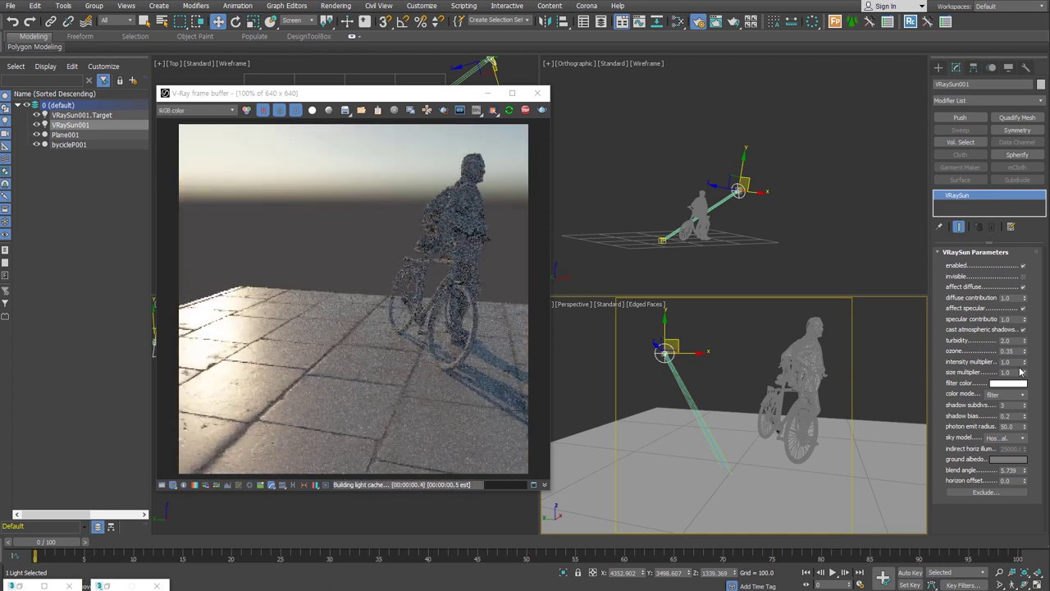
type("3")
key("Return")
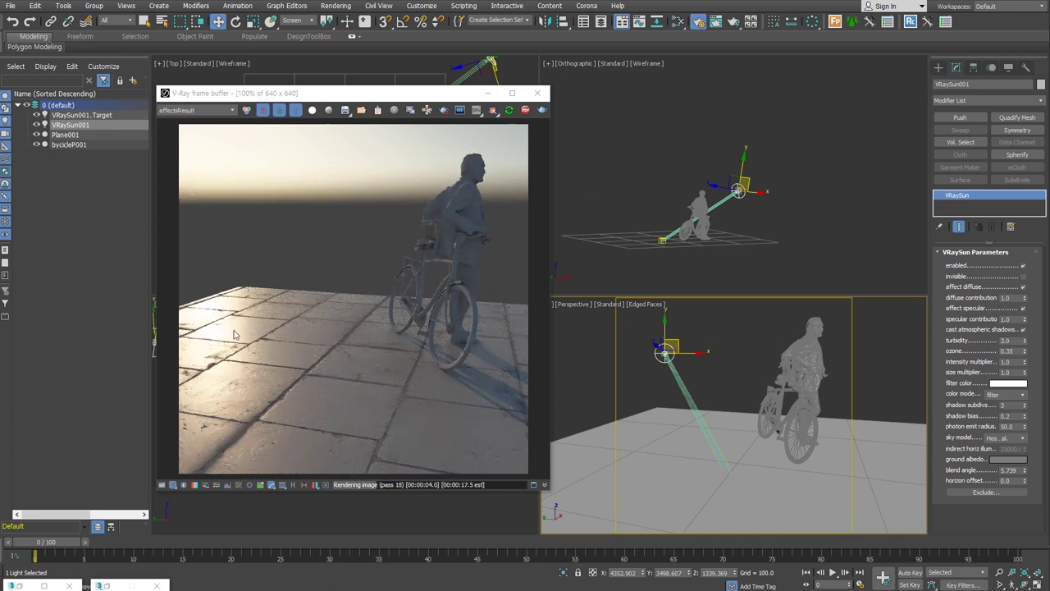
left_click_drag(672, 345, 694, 277)
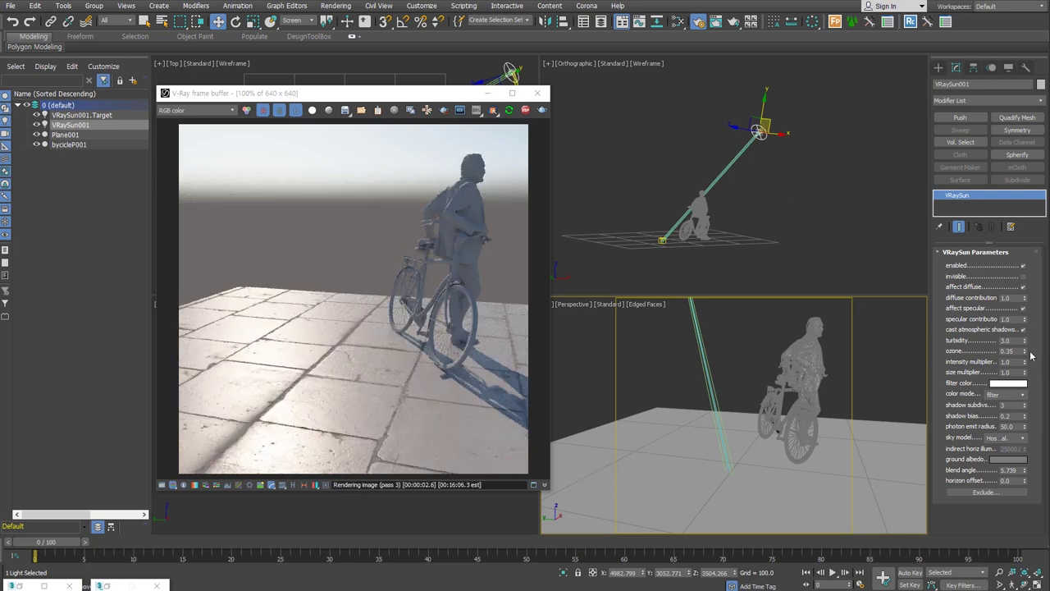
Lift the VRaySun higher above the bike and cyclist.
middle_click_drag(784, 211, 722, 223, "alt")
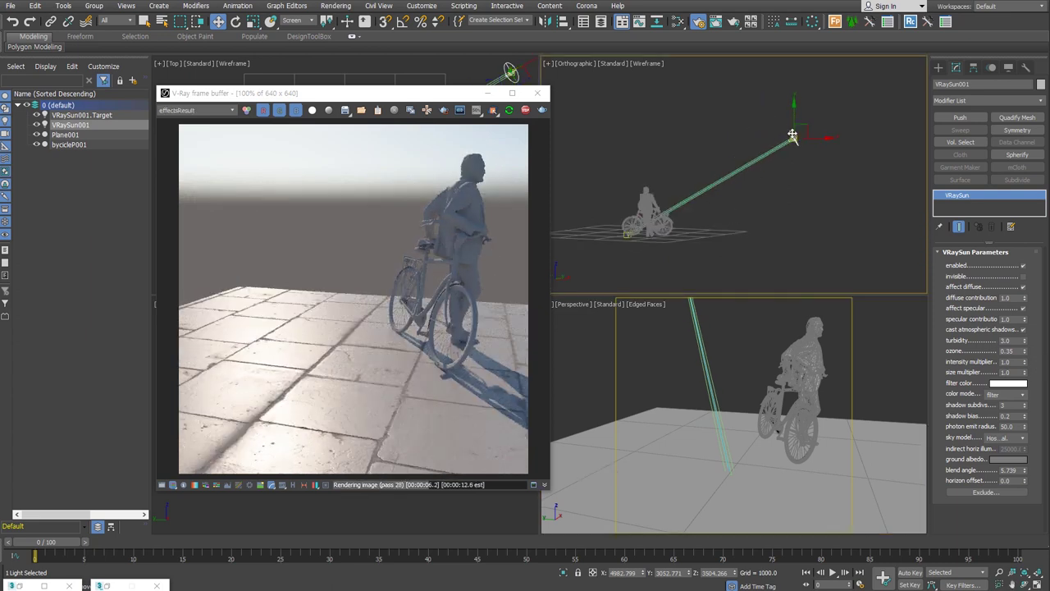
left_click_drag(791, 134, 792, 98)
middle_click_drag(754, 146, 761, 241, "alt")
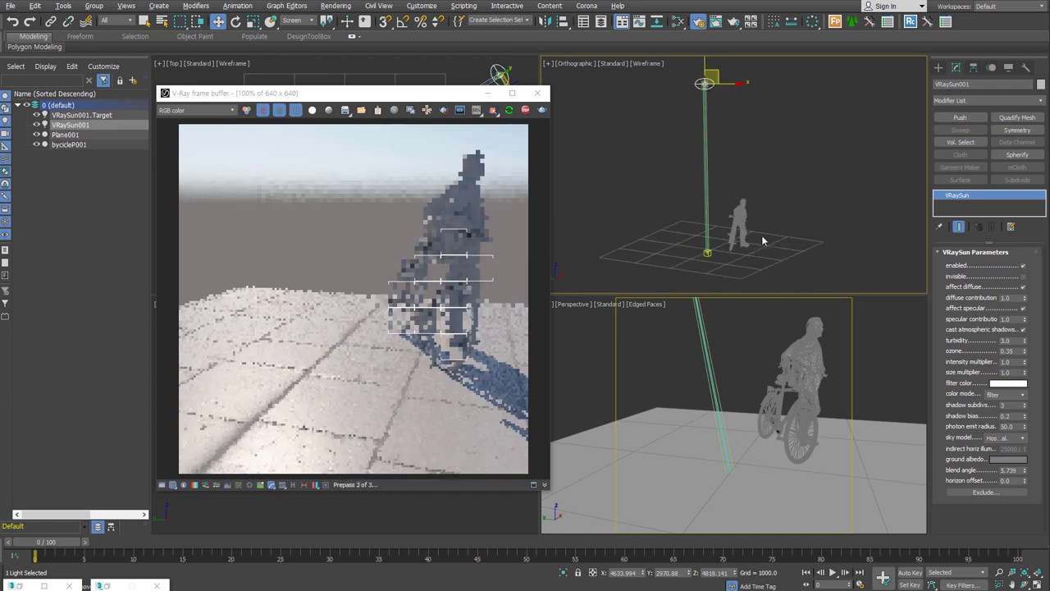
Reset the sun's Ozone value to 0.0 after briefly testing 1.0.
right_click(1023, 351)
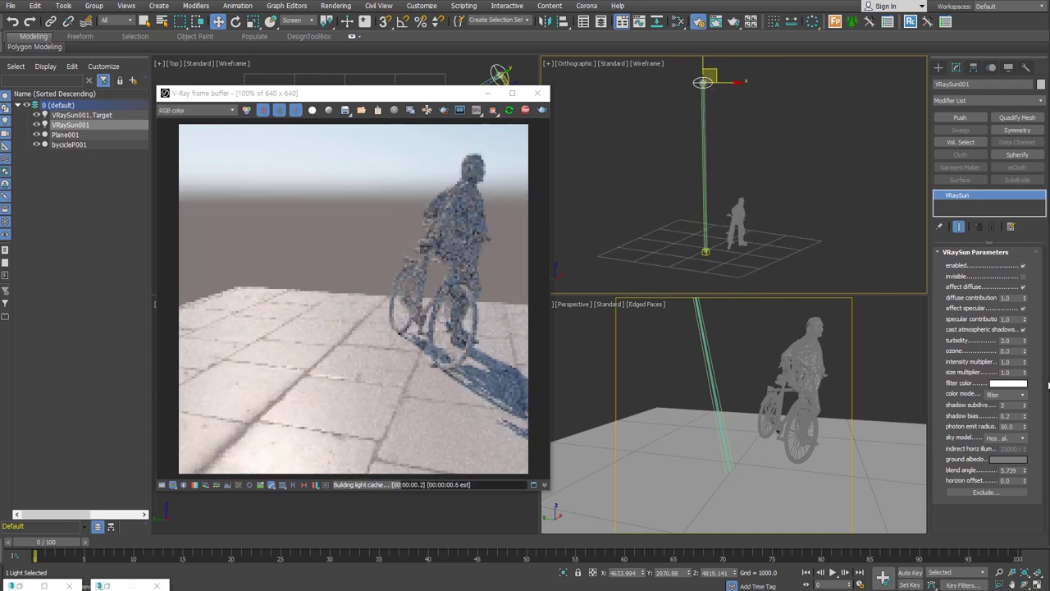
right_click(793, 494)
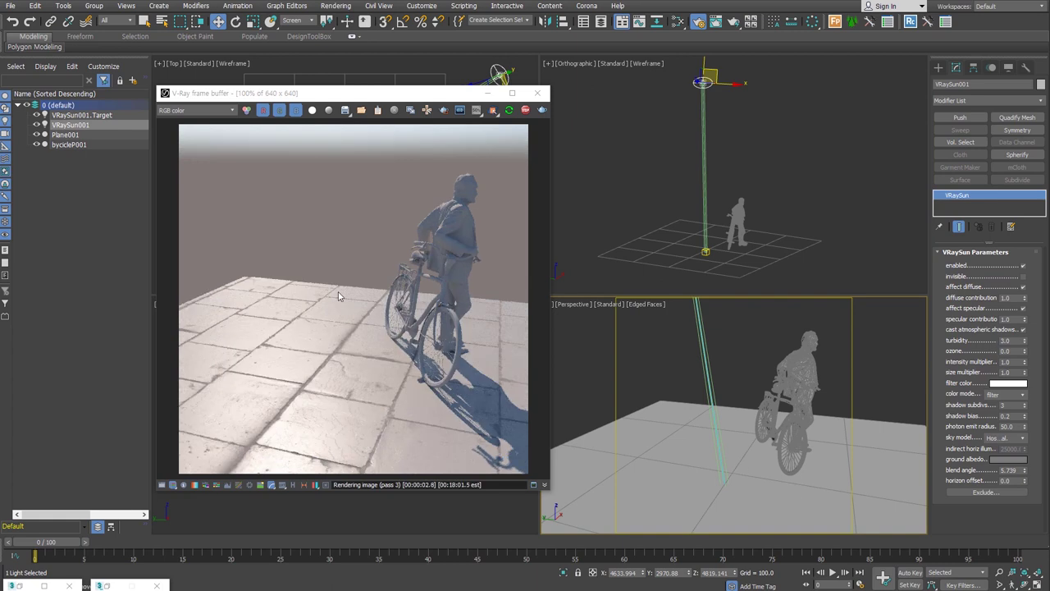
double_click(1005, 351)
type("1")
key("Return")
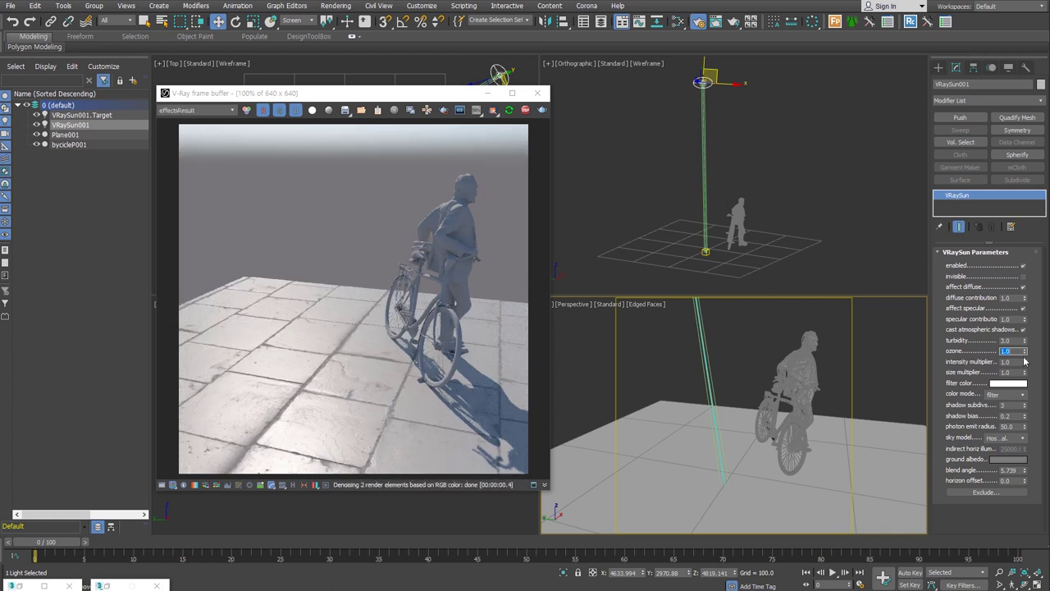
right_click(1025, 352)
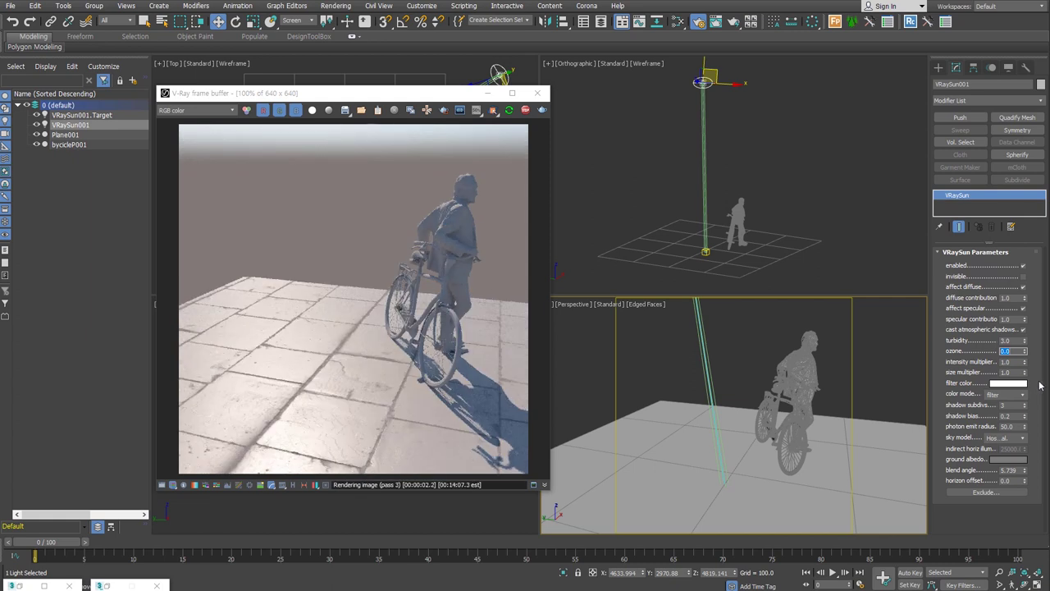
key("Tab")
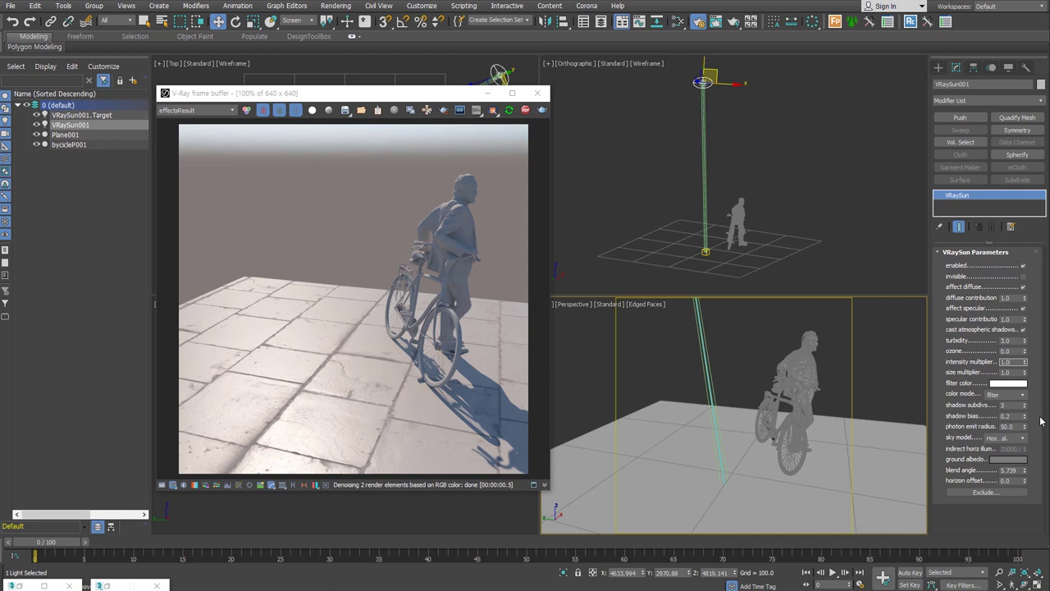
Set the sun's size multiplier to 3.0 and shadow subdivs to 24.
middle_click_drag(794, 449, 725, 470, "alt")
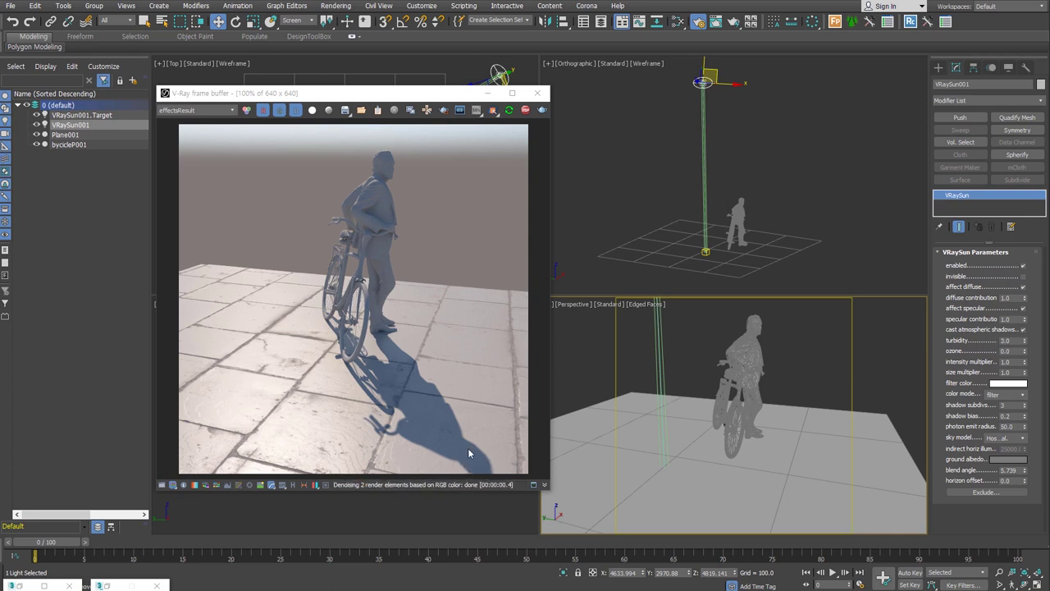
double_click(1011, 373)
type("3")
key("Return")
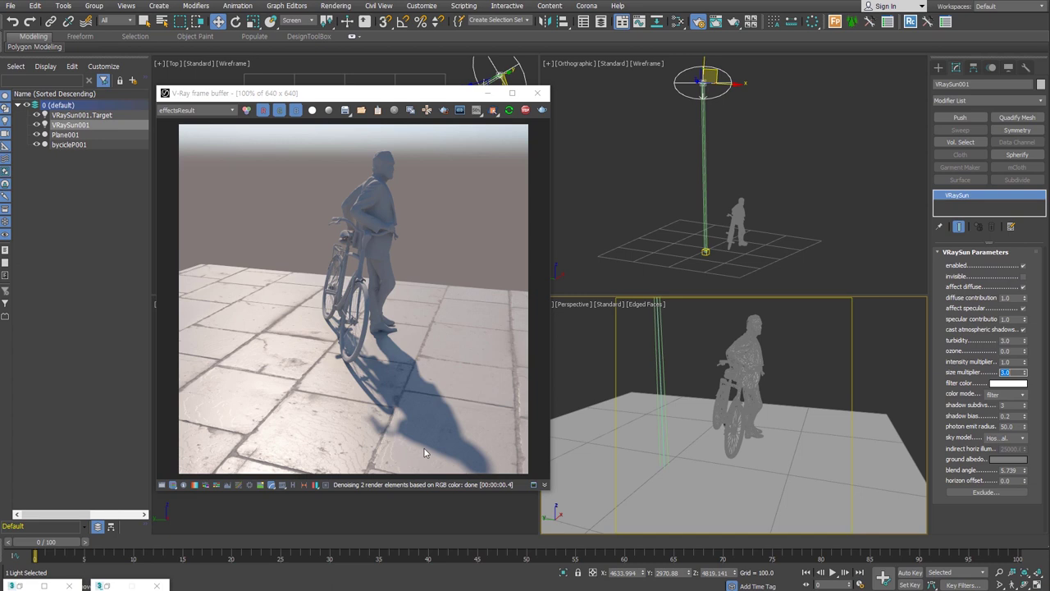
key("Tab")
type("24")
key("Return")
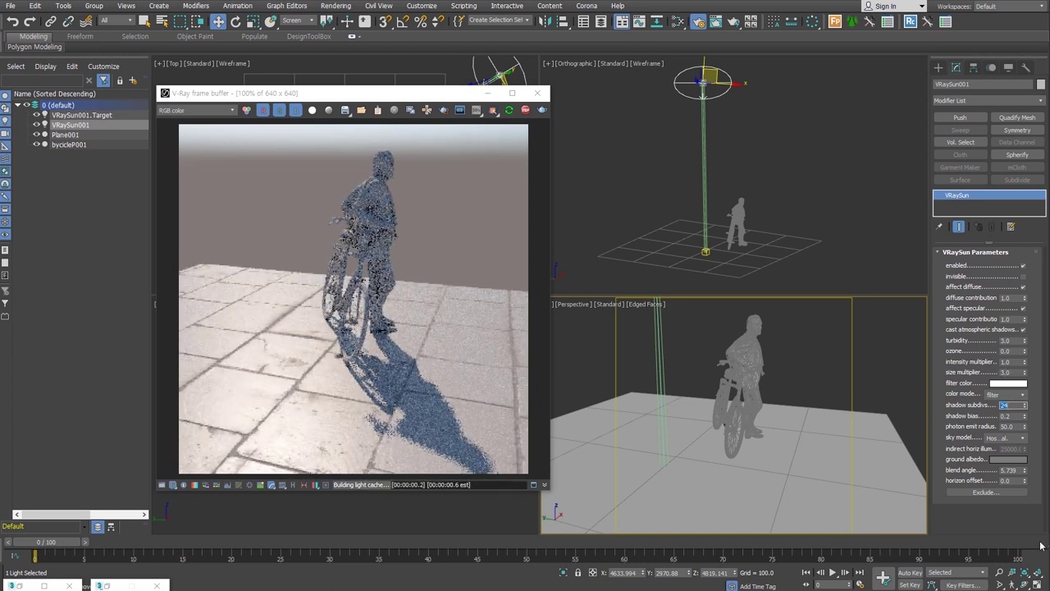
Test a size multiplier of 6.0, then return it to 3.0.
left_click(1017, 372)
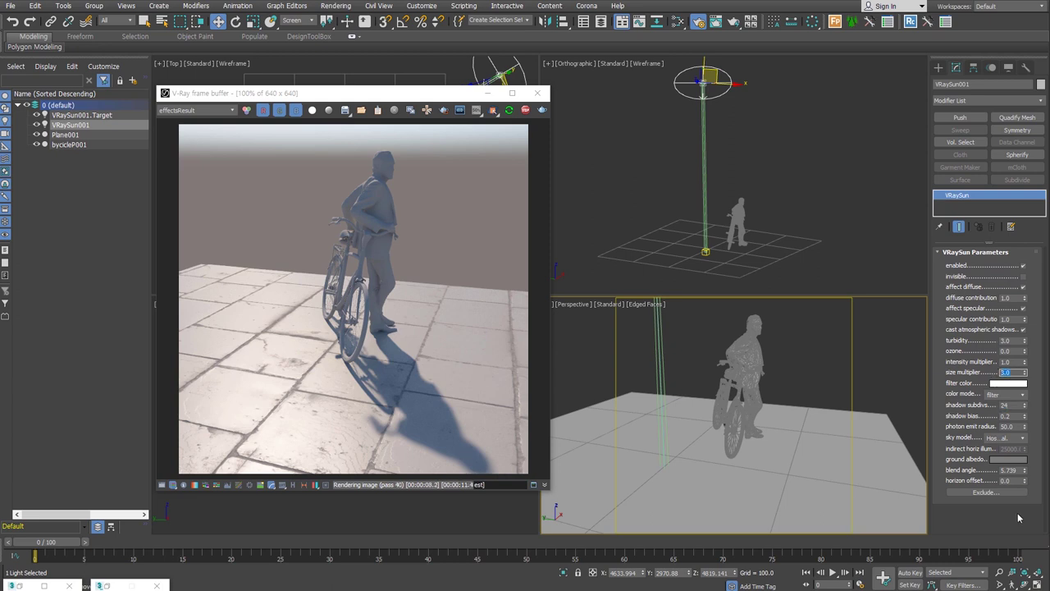
type("6")
key("Return")
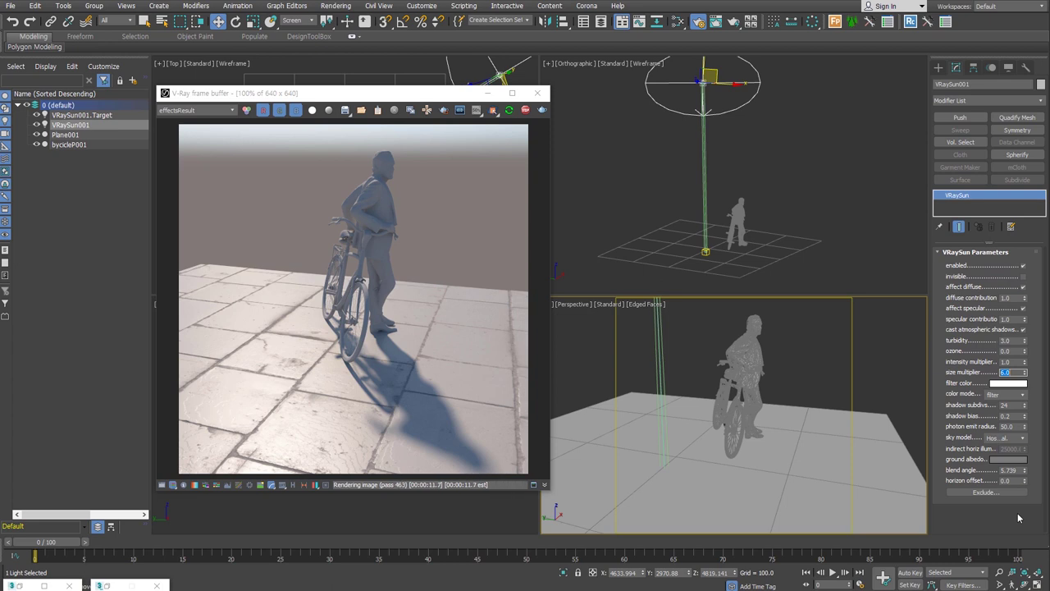
type("3")
key("Return")
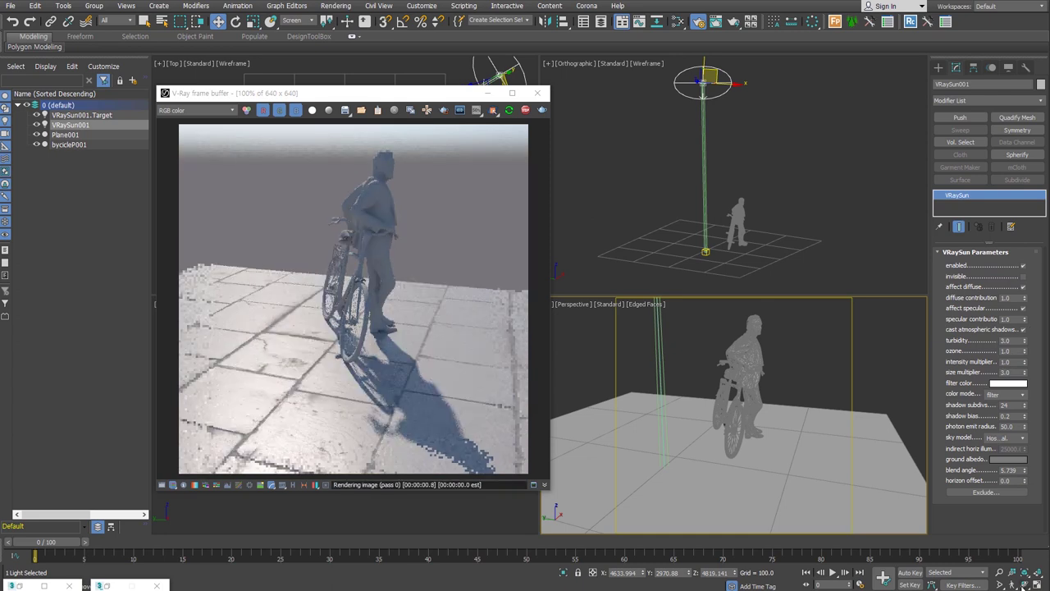
Reposition the VRaySun toward the cyclist using Move from the quad menu.
left_click_drag(741, 413, 816, 123)
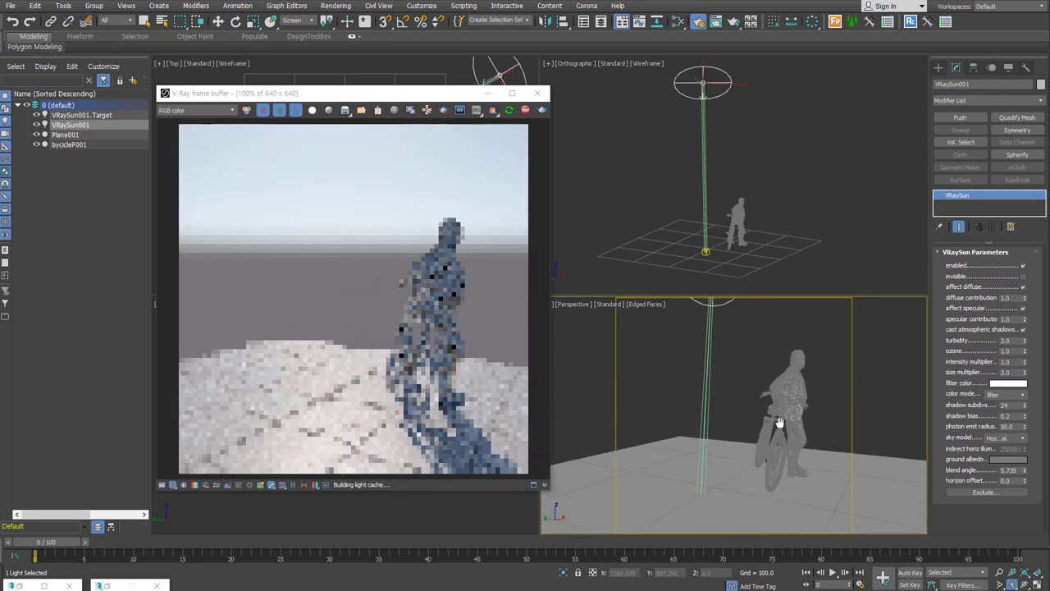
right_click(638, 140)
left_click(645, 149)
mouse_move(628, 138)
left_mouse_down()
mouse_move(653, 42)
mouse_move(678, 183)
left_mouse_up()
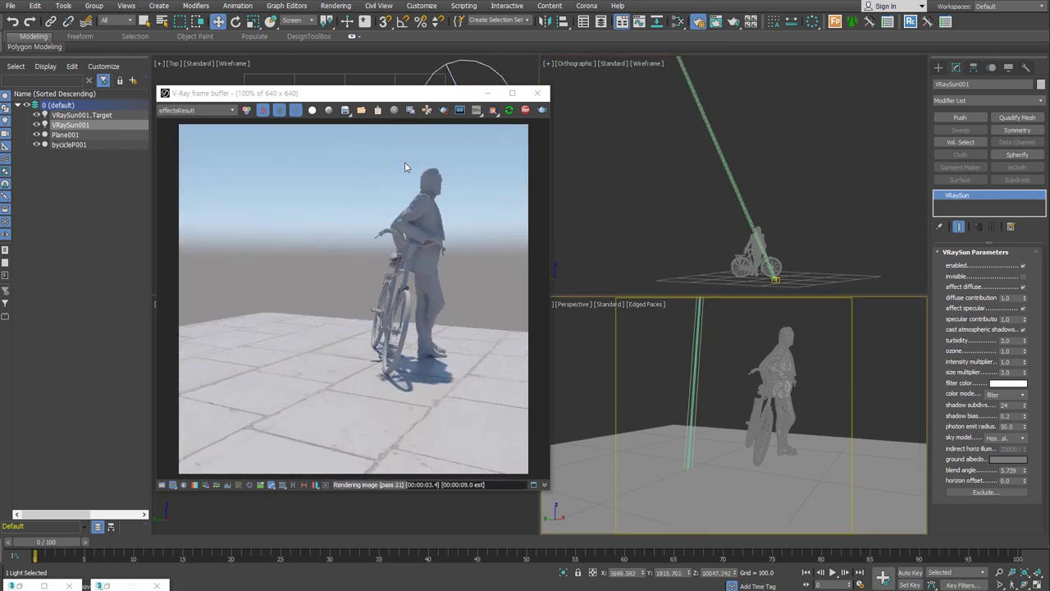
In Environment and Effects, set the camera shutter speed to 180 (after trying 200).
key("8")
left_click(210, 300)
type("200")
key("Return")
type("180")
key("Return")
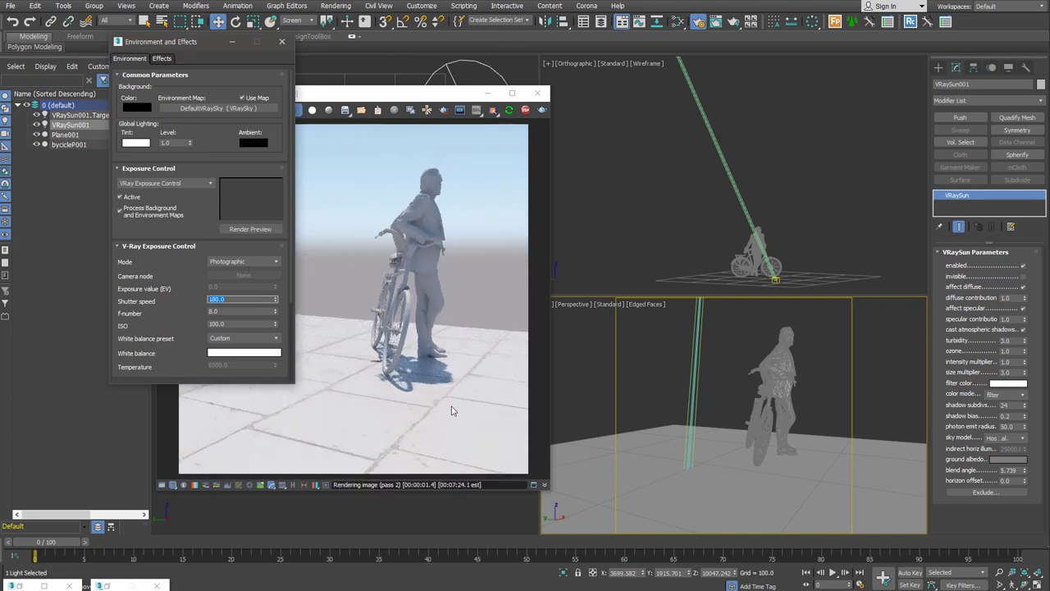
left_click(281, 41)
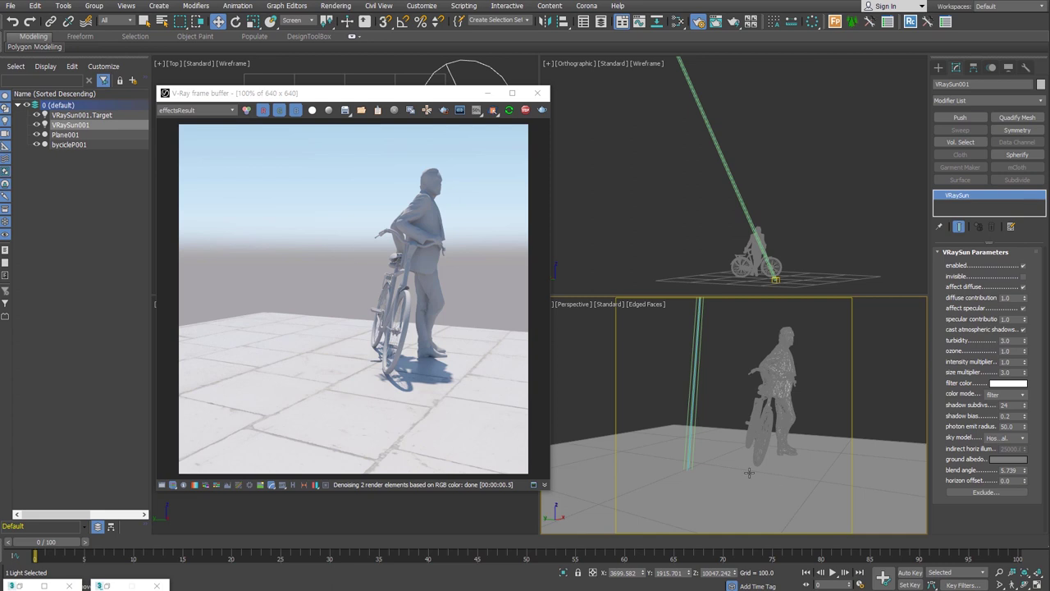
Switch the sun's sky model to CIE Clear, then to CIE Overcast.
left_click(1021, 439)
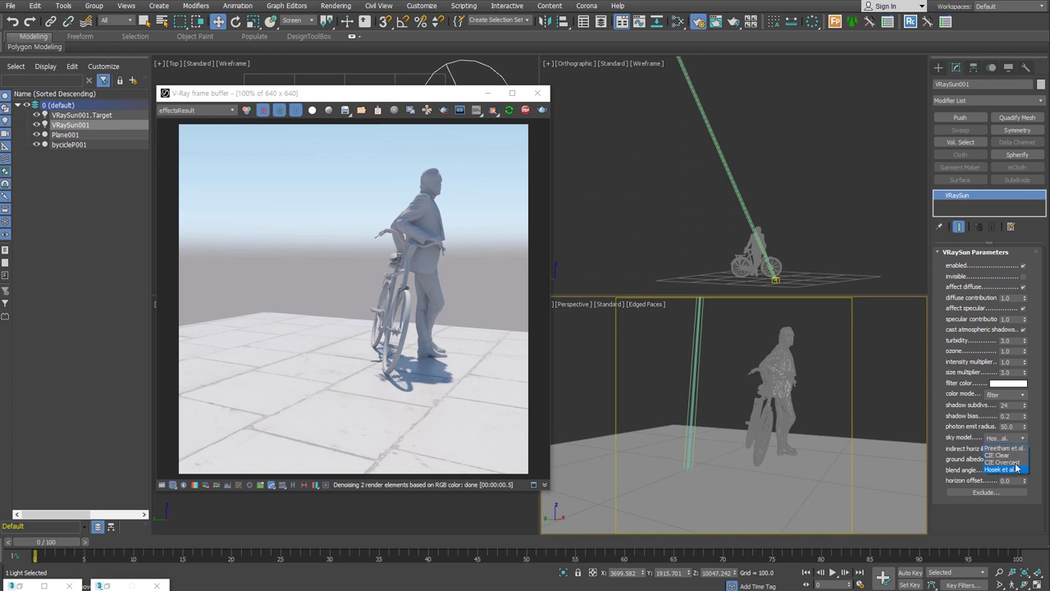
left_click(1001, 455)
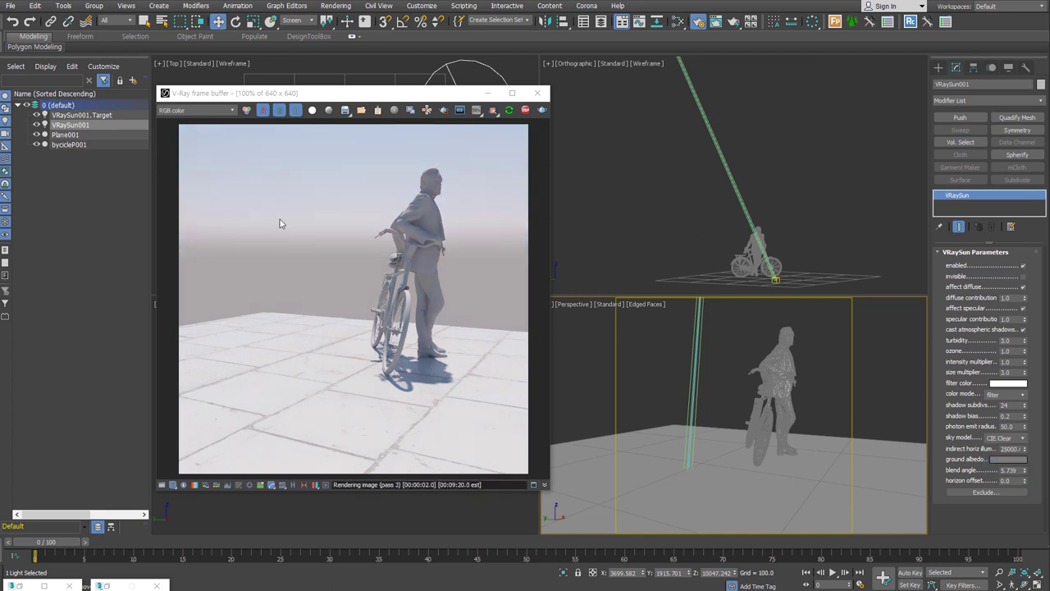
left_click(1021, 438)
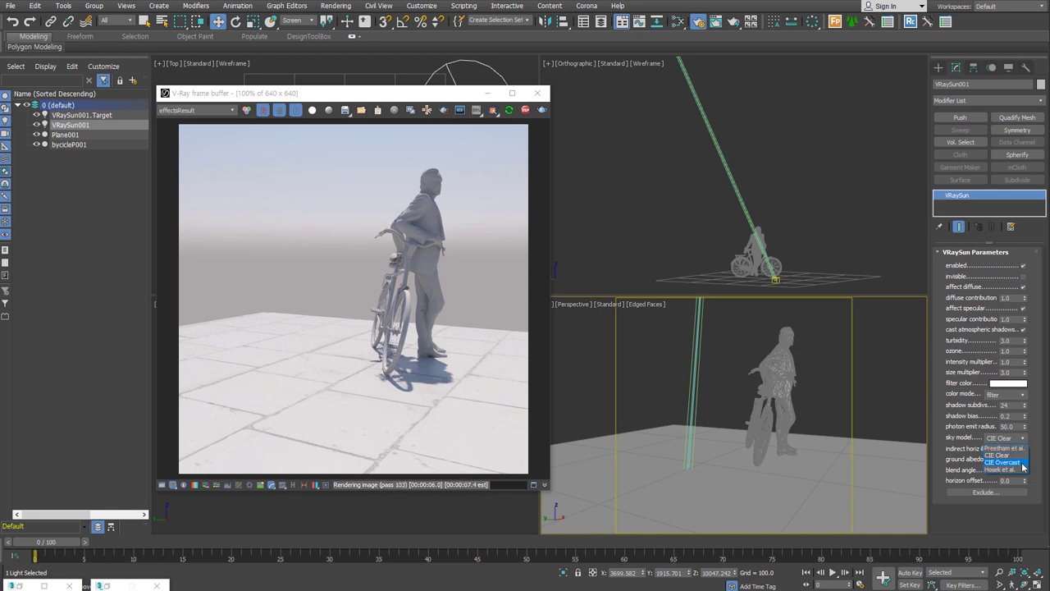
left_click(1022, 465)
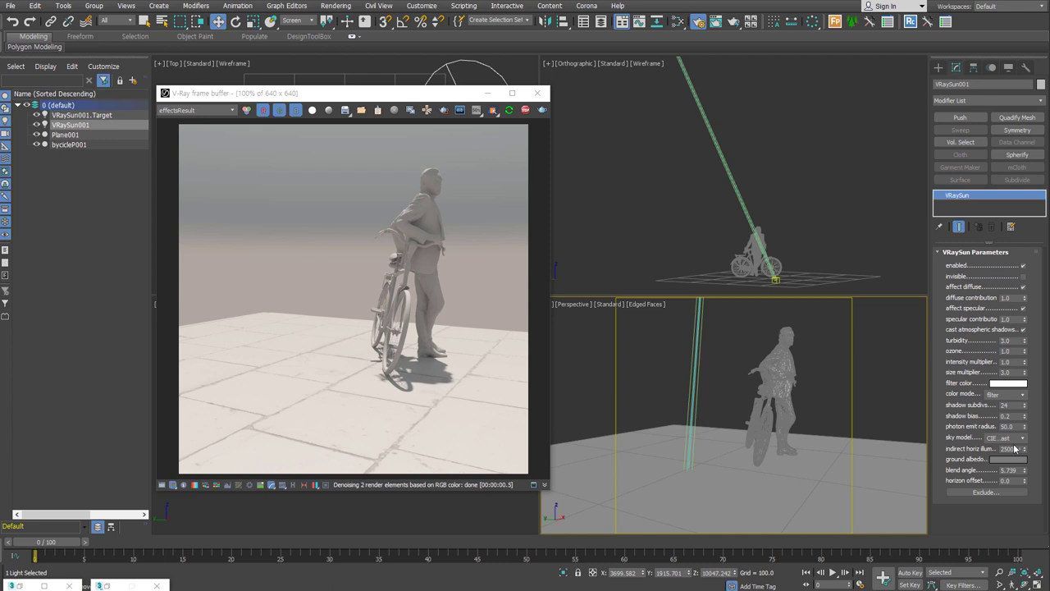
Set indirect horizontal illumination to 5000.
left_click_drag(1024, 450, 1025, 466)
key("ctrl+z")
left_click(1011, 449)
type("5000")
key("Return")
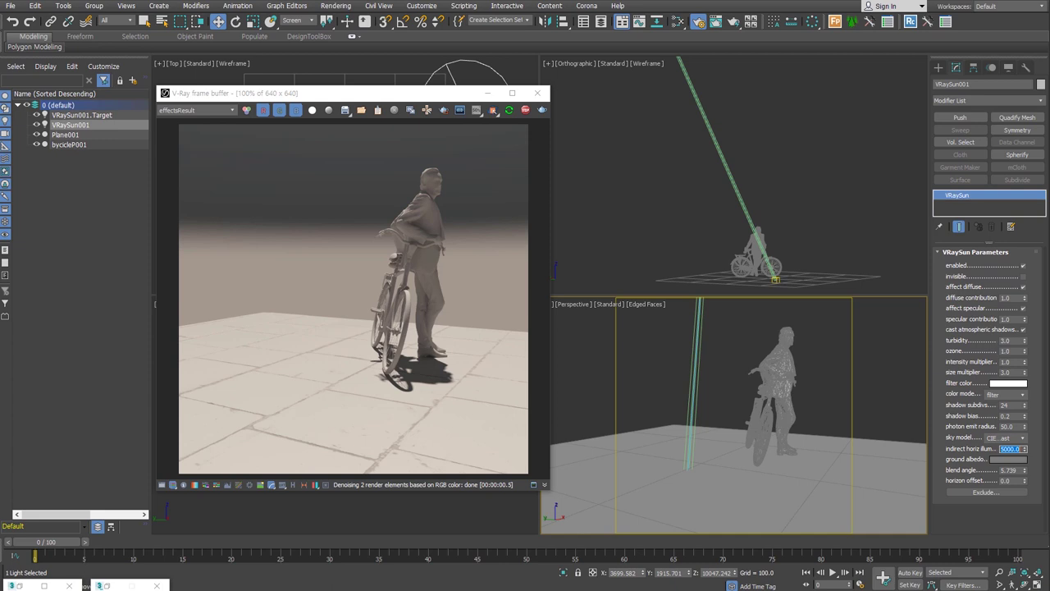
Set the sky model back to Hosek et al.
left_click(1005, 437)
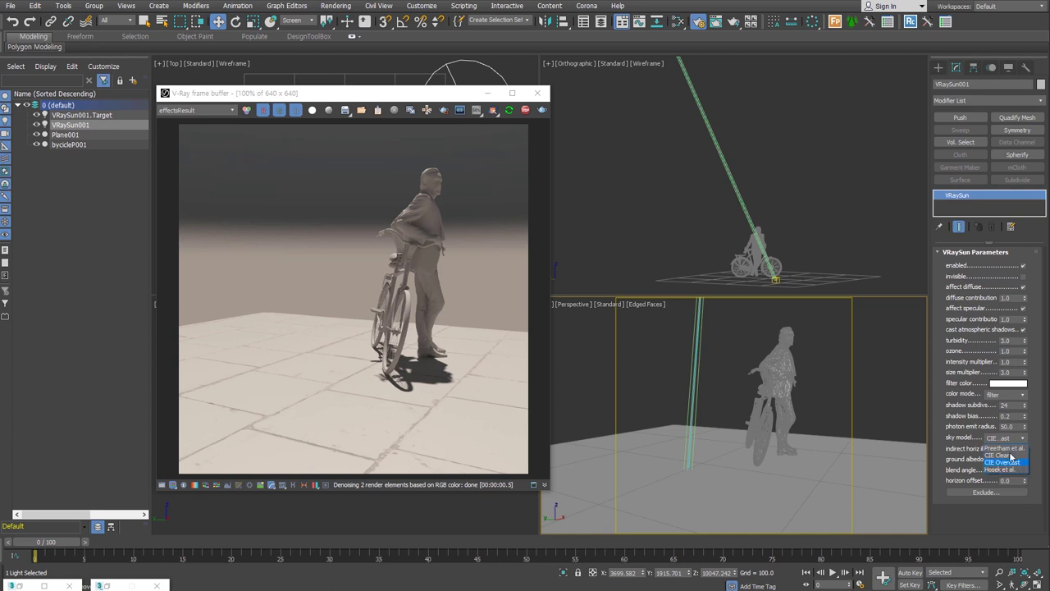
left_click(1016, 472)
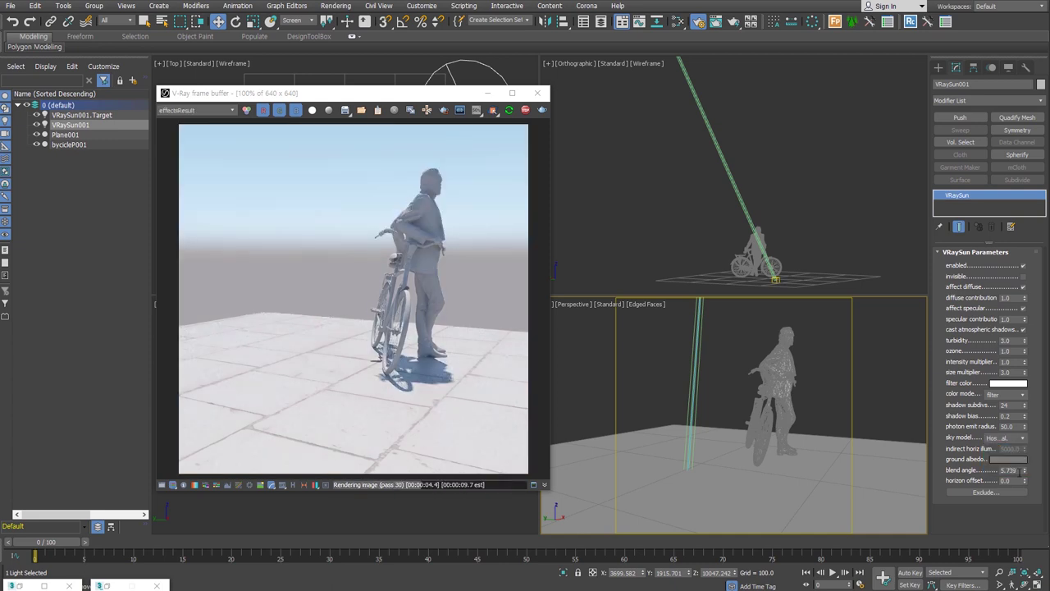
left_click(1009, 440)
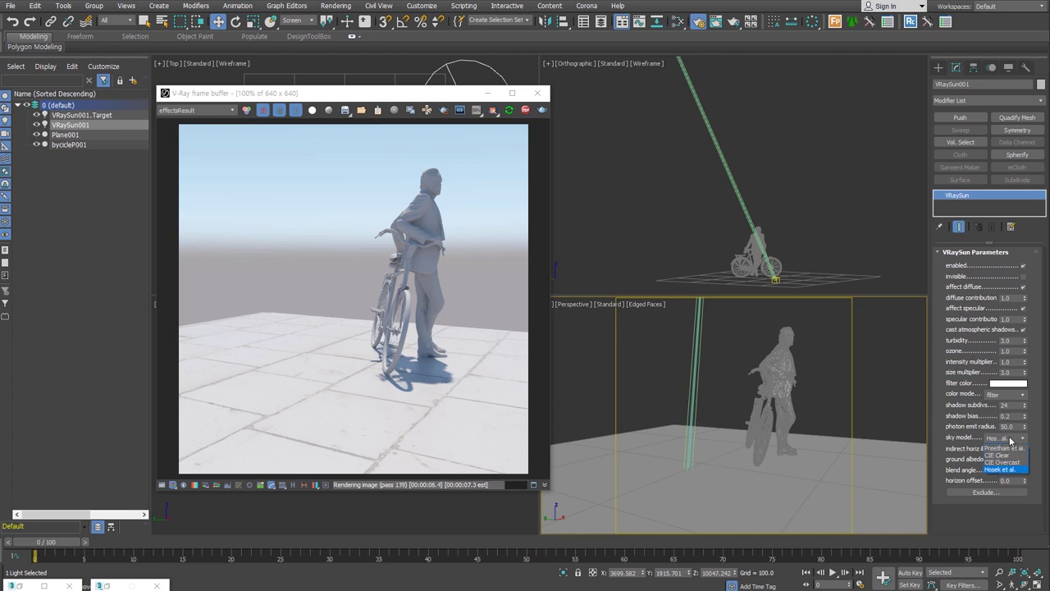
left_click(1004, 468)
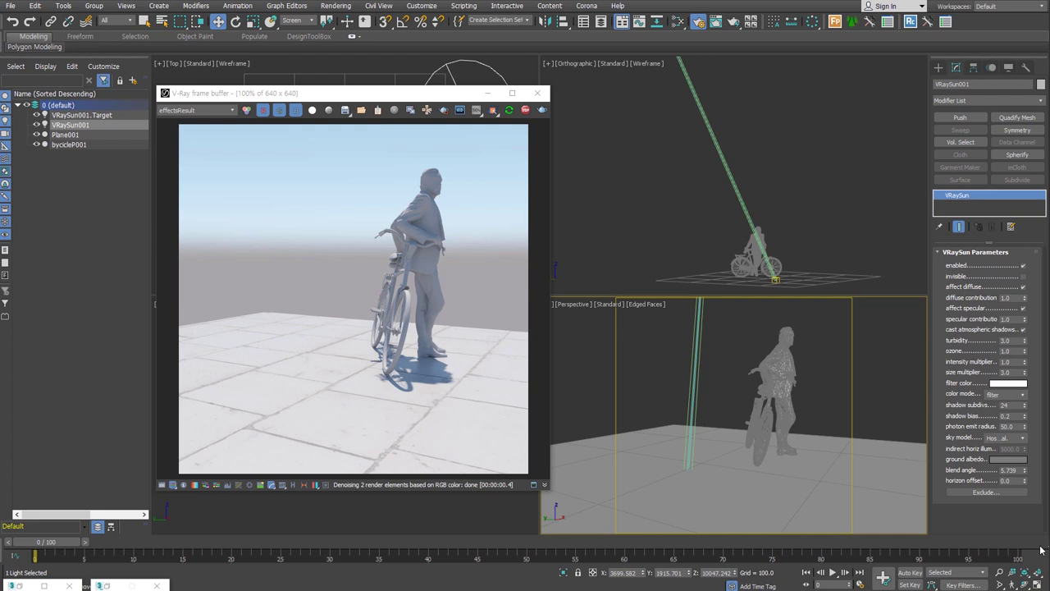
right_click(802, 238)
key("z")
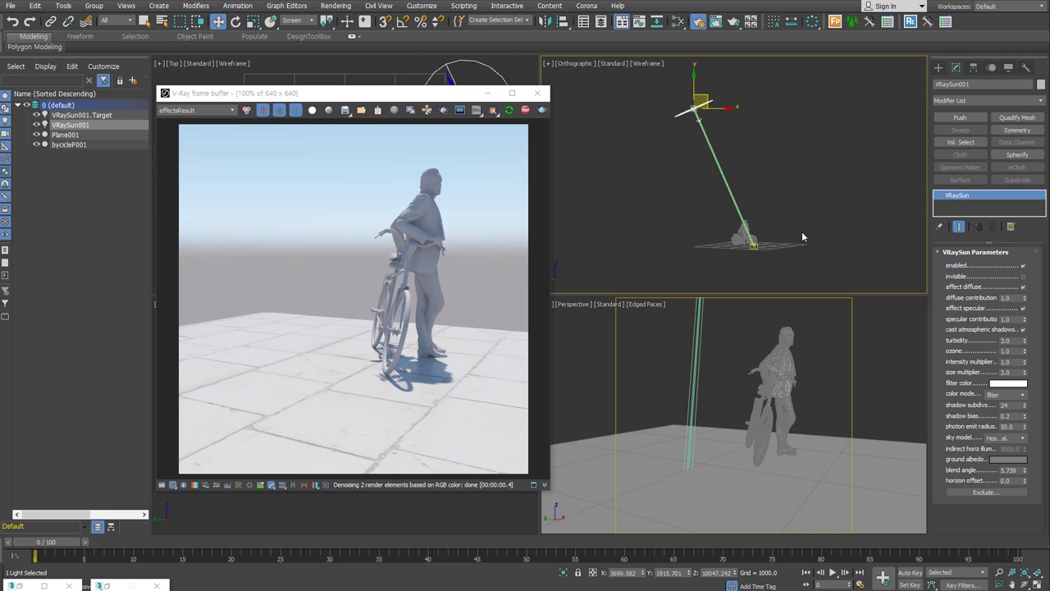